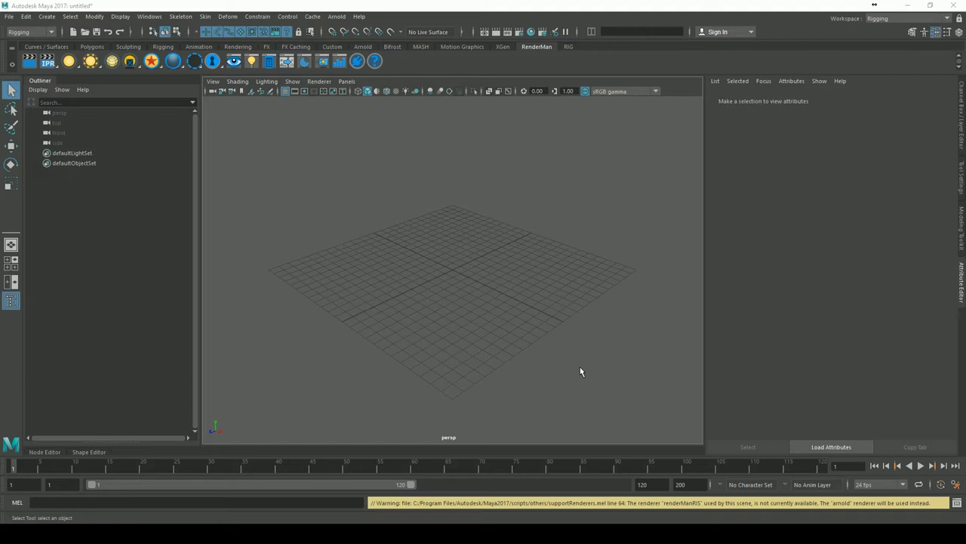
# Import the Tetera_base_geo.obj teapot model into the empty scene
pyautogui.moveTo(465, 222)
pyautogui.keyDown('alt'); pyautogui.mouseDown()
pyautogui.moveTo(471, 280)
pyautogui.moveTo(494, 280)
pyautogui.mouseUp(); pyautogui.keyUp('alt')
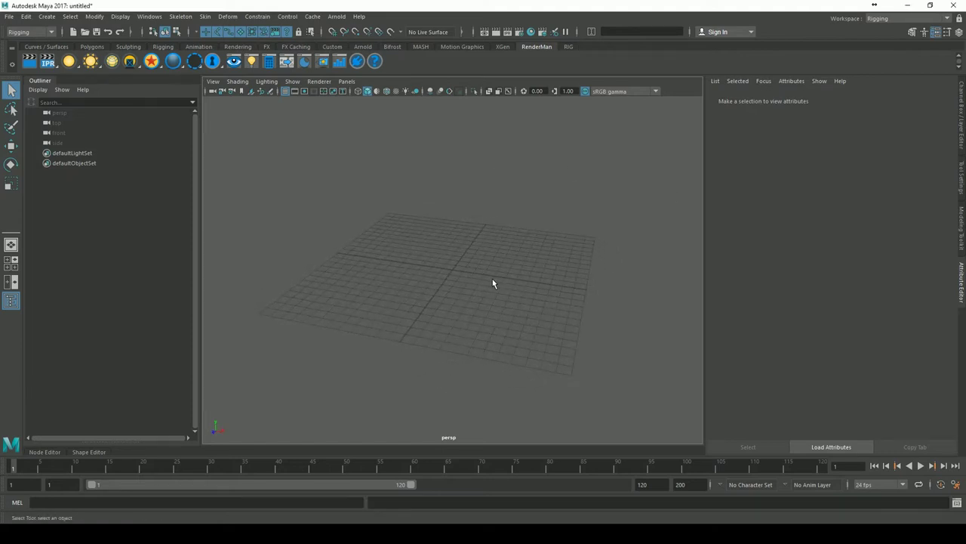
pyautogui.moveTo(421, 237)
pyautogui.keyDown('alt'); pyautogui.mouseDown()
pyautogui.moveTo(496, 298)
pyautogui.moveTo(489, 311)
pyautogui.mouseUp(); pyautogui.keyUp('alt')
pyautogui.scroll(2, 532, 261)
pyautogui.scroll(2, 524, 258)
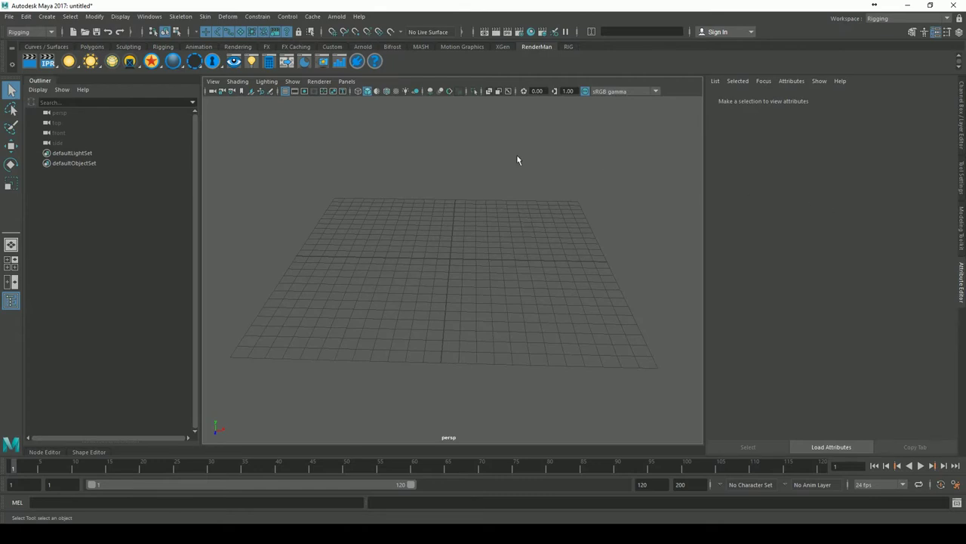
pyautogui.click(11, 16)
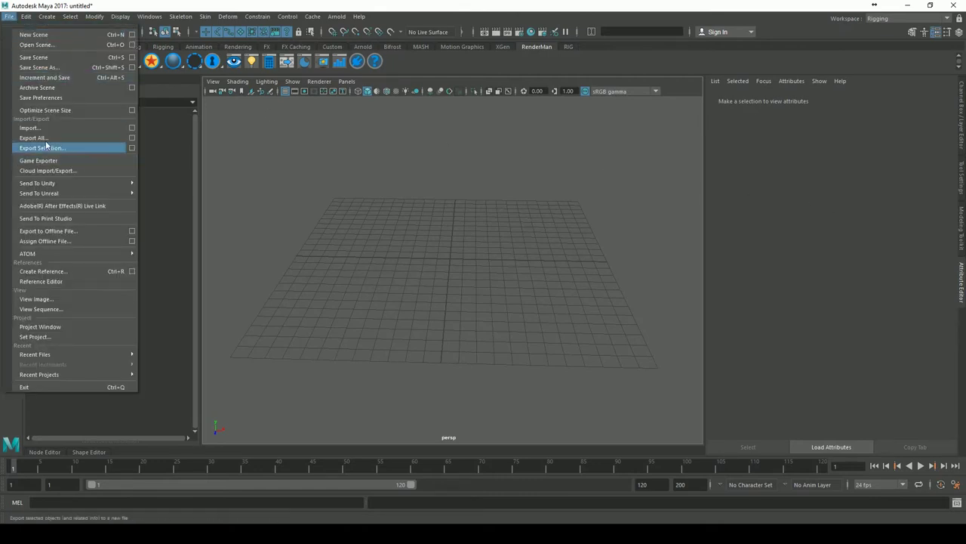
pyautogui.click(41, 130)
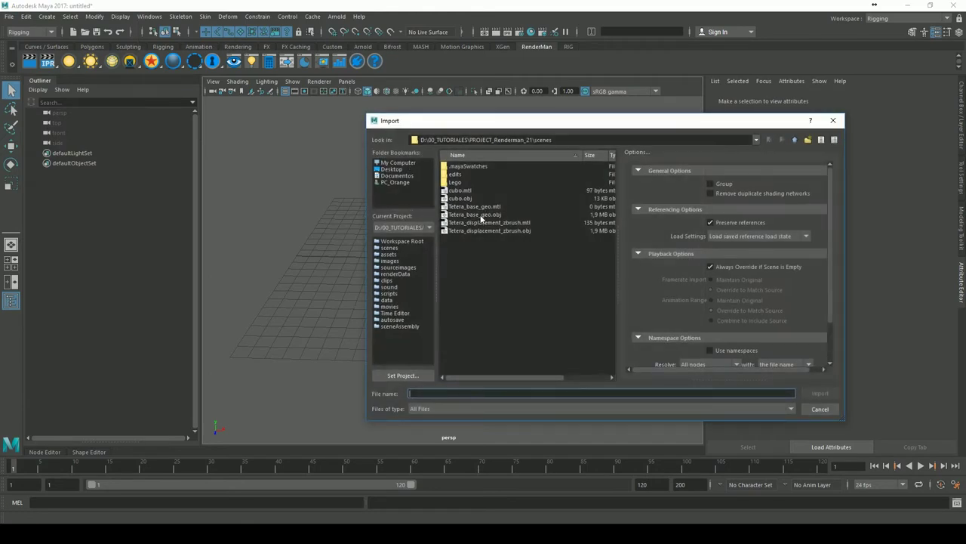
pyautogui.click(481, 217)
pyautogui.click(820, 393)
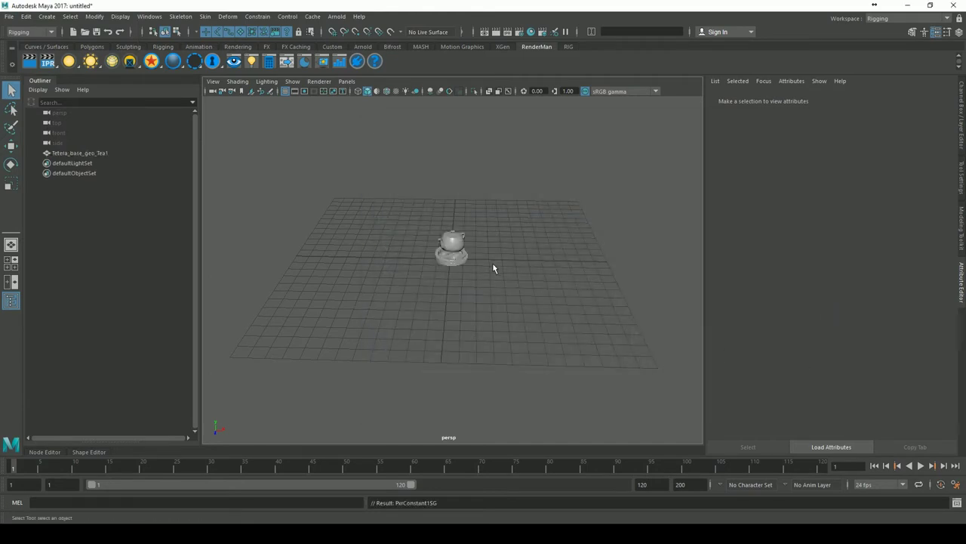
# Select the teapot under the Modeling menu set and review its UV layout in the UV Editor
pyautogui.scroll(5, 626, 253)
pyautogui.moveTo(610, 212)
pyautogui.keyDown('alt'); pyautogui.mouseDown()
pyautogui.moveTo(643, 314)
pyautogui.moveTo(599, 295)
pyautogui.moveTo(608, 267)
pyautogui.mouseUp(); pyautogui.keyUp('alt')
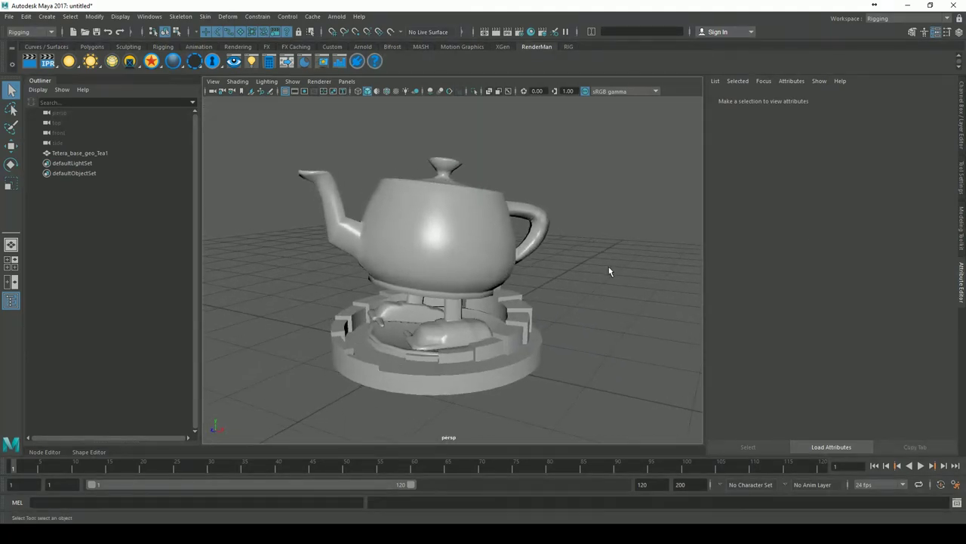
pyautogui.click(490, 268)
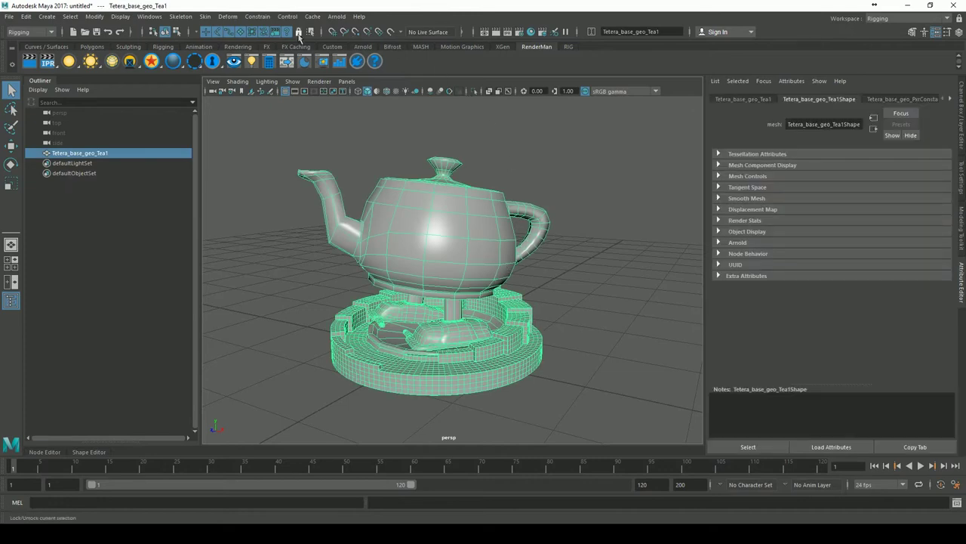
pyautogui.click(30, 31)
pyautogui.click(36, 44)
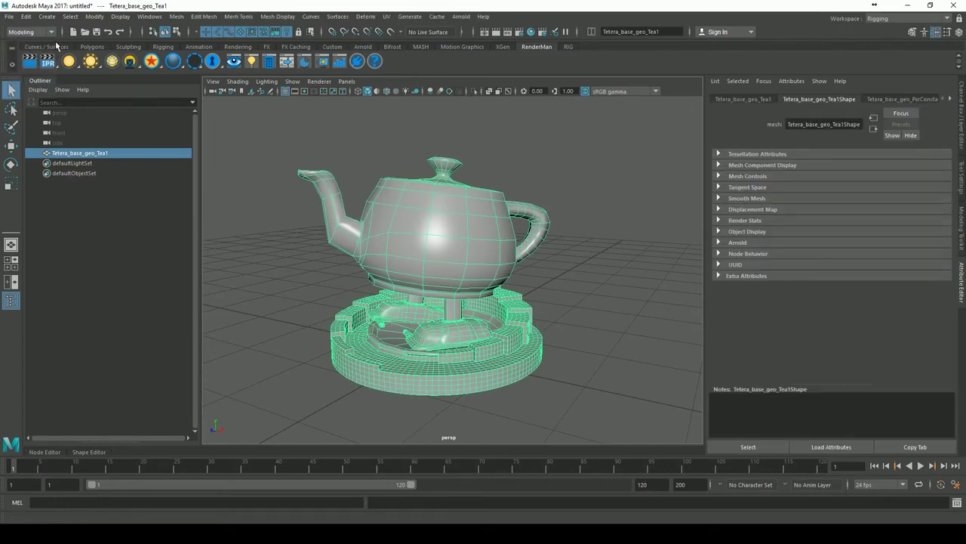
pyautogui.click(386, 16)
pyautogui.click(415, 35)
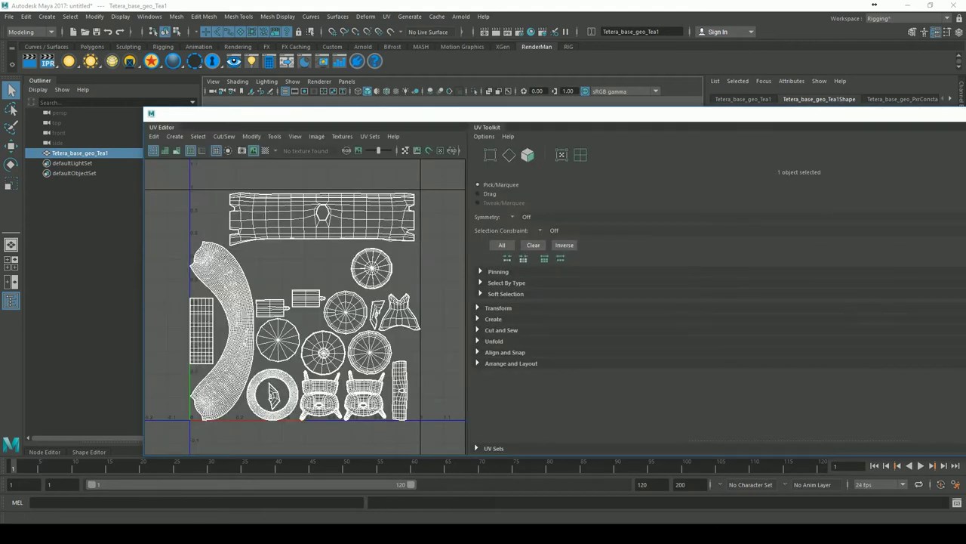
pyautogui.moveTo(965, 227); pyautogui.dragTo(602, 227)
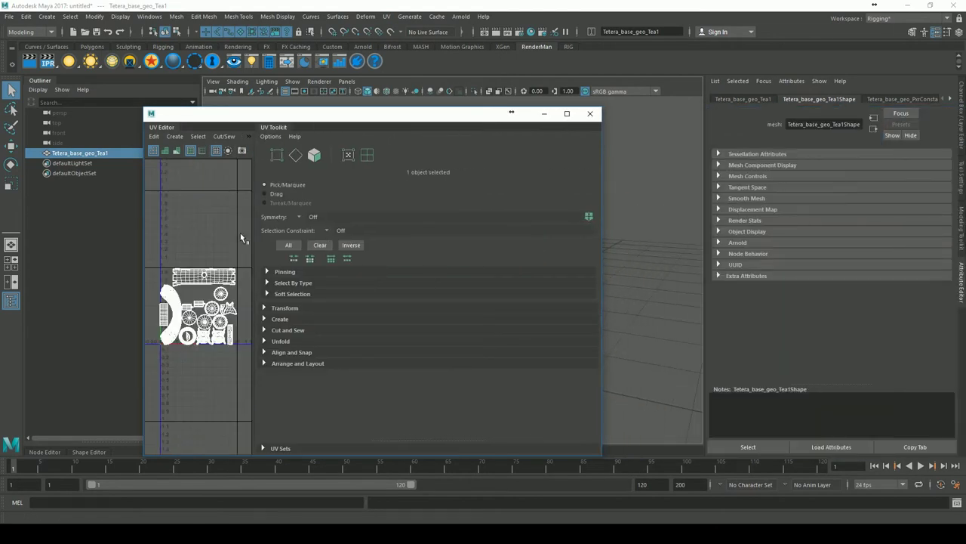
pyautogui.moveTo(254, 230); pyautogui.dragTo(458, 232)
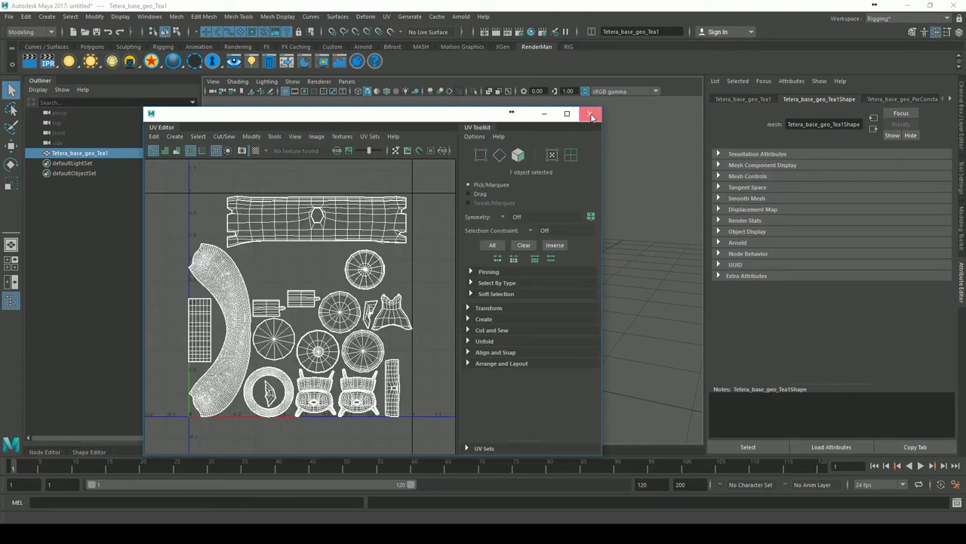
pyautogui.click(591, 114)
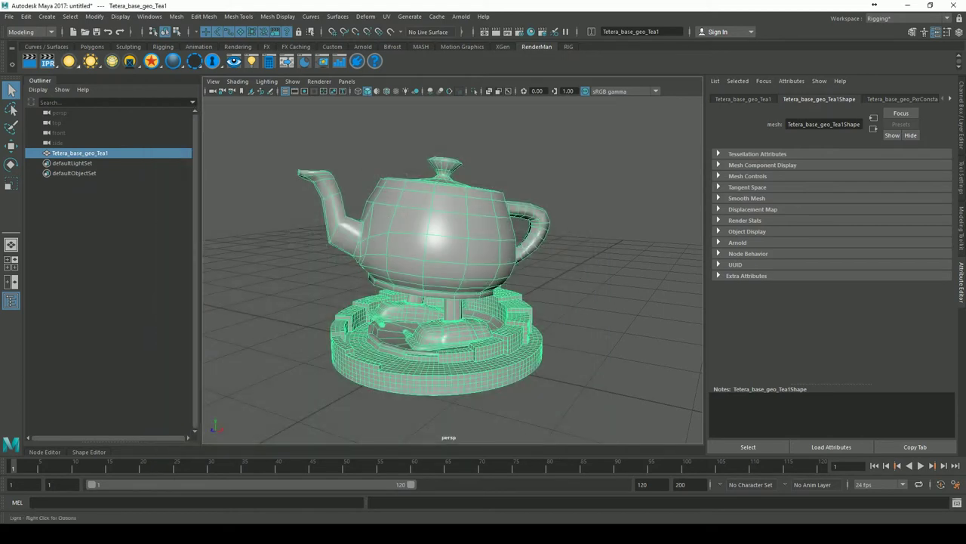
# Export the selected teapot as Tetera_displacement_zbrush.obj, overwriting the existing file
pyautogui.click(9, 16)
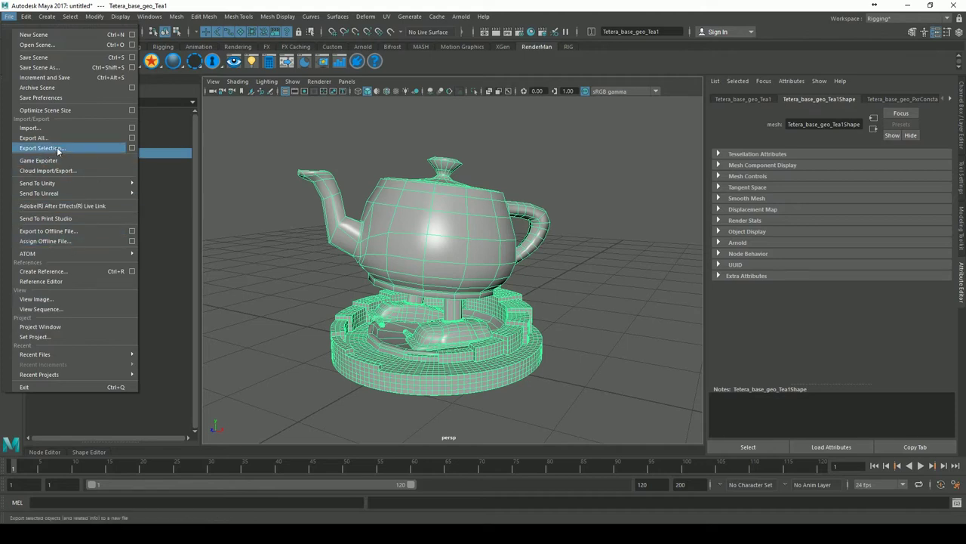
pyautogui.click(42, 148)
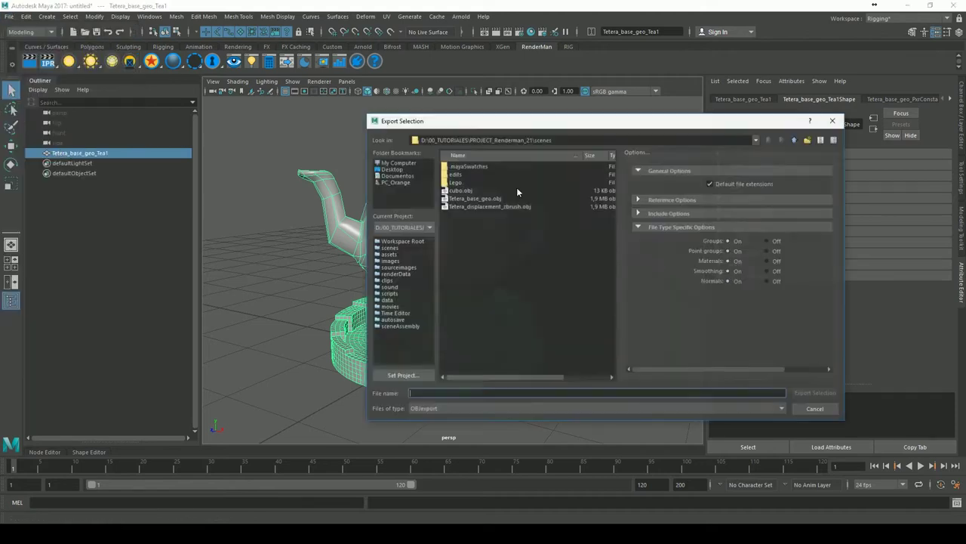
pyautogui.click(462, 207)
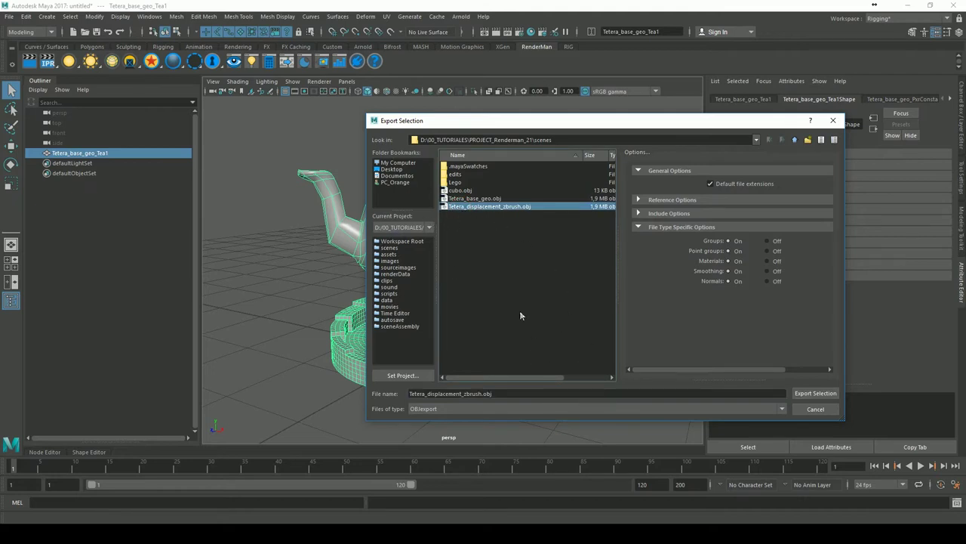
pyautogui.click(811, 392)
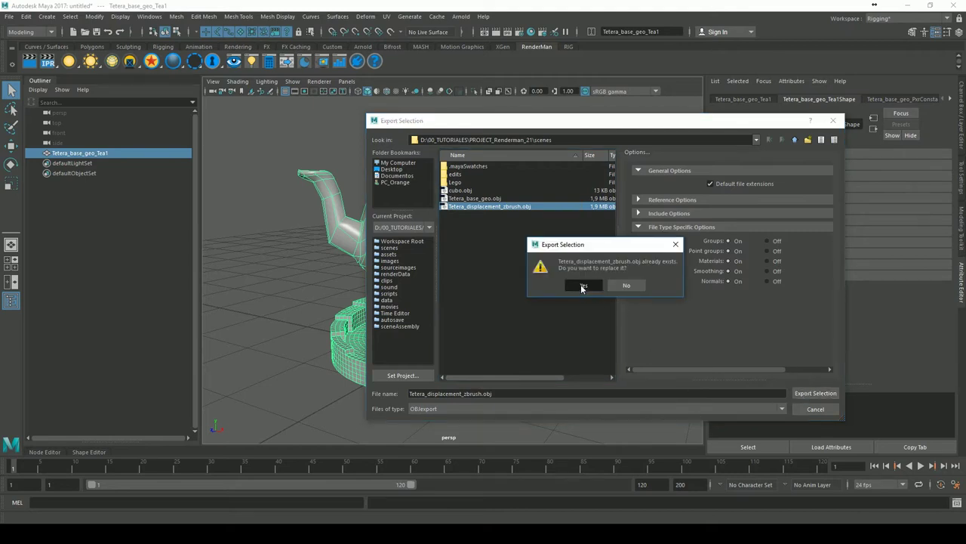
pyautogui.click(582, 285)
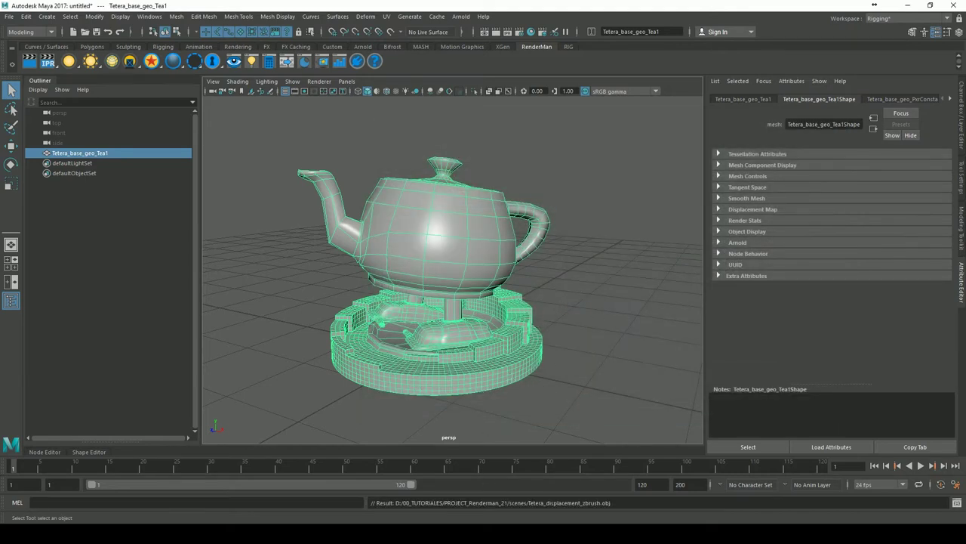
pyautogui.hotkey('alt', 'Tab')
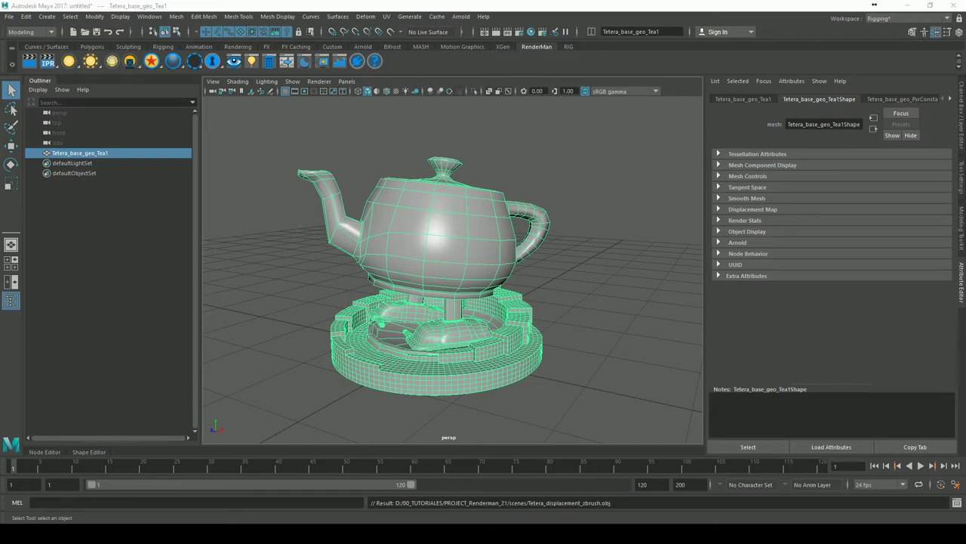
# Import Tetera_displacement_zbrush.obj from the project's scenes folder into ZBrush
pyautogui.click(872, 56)
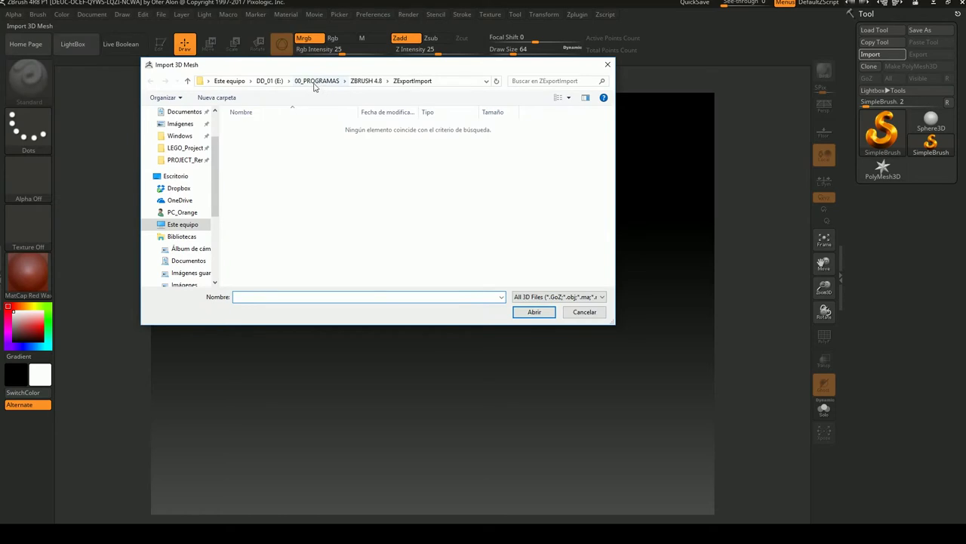
pyautogui.click(185, 159)
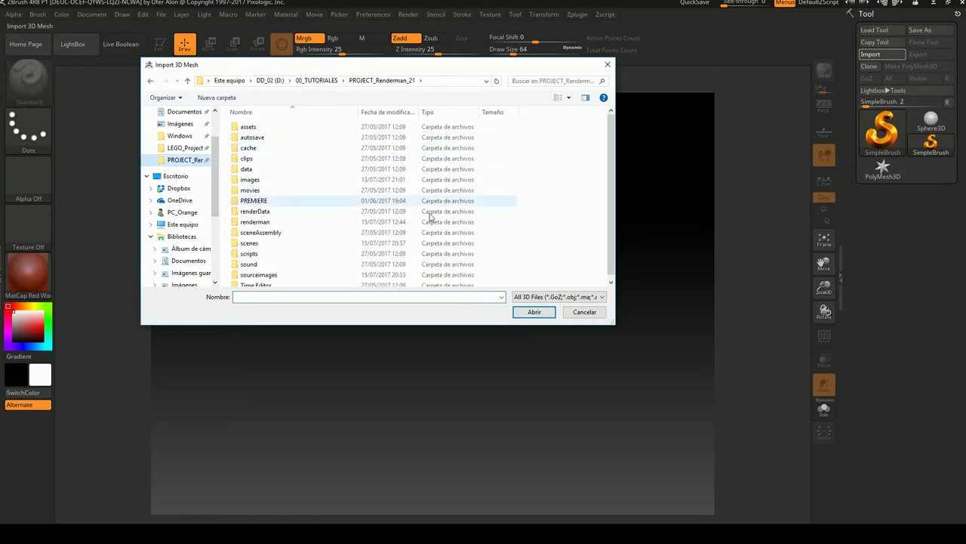
pyautogui.click(258, 244)
pyautogui.doubleClick(257, 244)
pyautogui.click(538, 148)
pyautogui.click(534, 311)
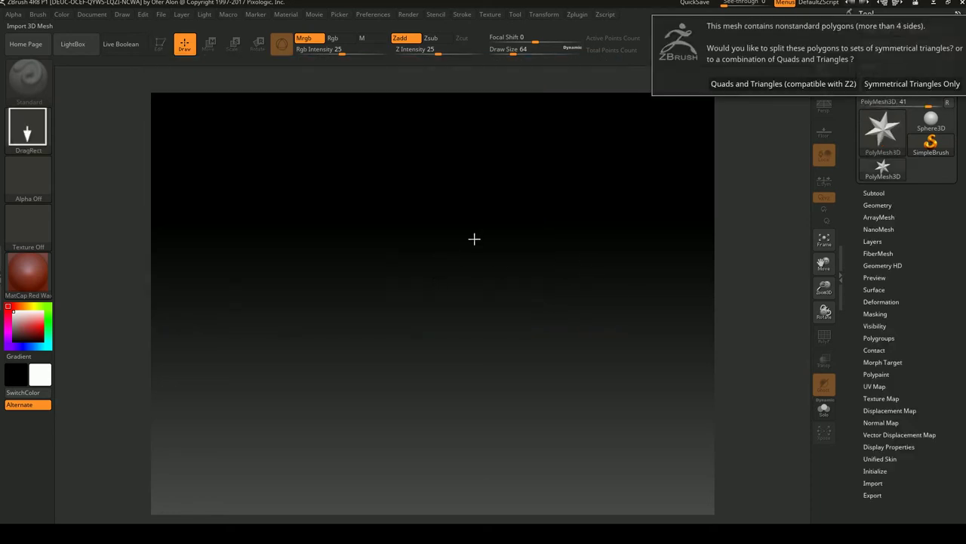
pyautogui.click(746, 87)
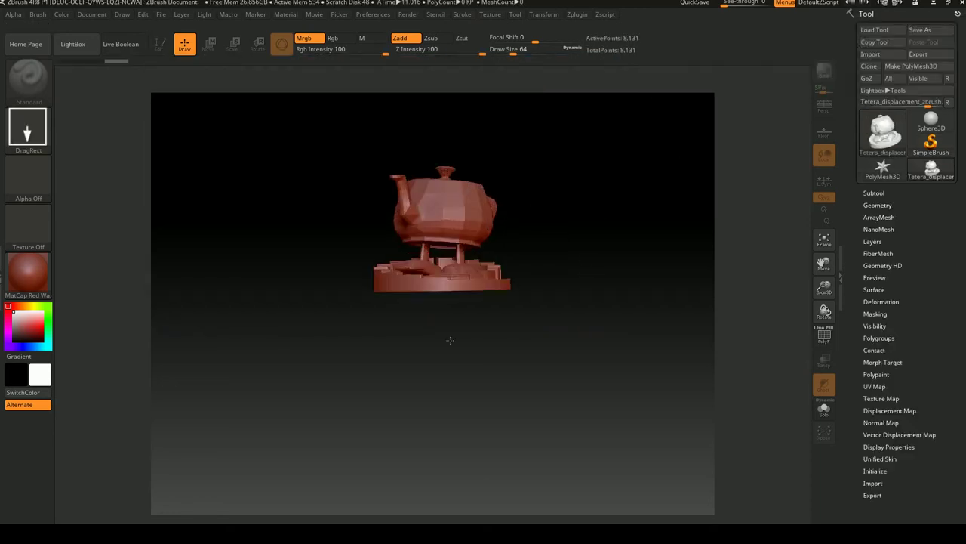
# Enable Edit mode and divide the teapot up to SDiv 6, about 8.4 million points
pyautogui.click(160, 46)
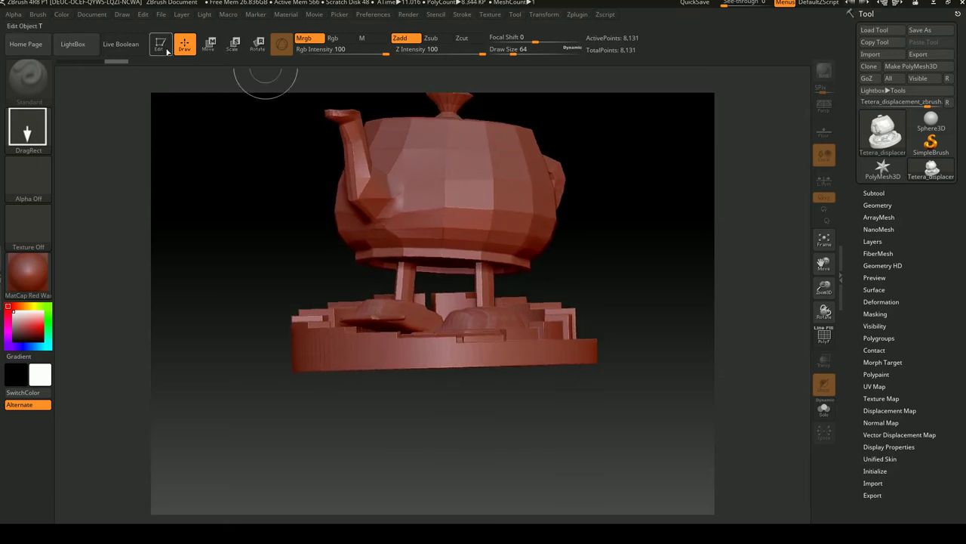
pyautogui.click(877, 205)
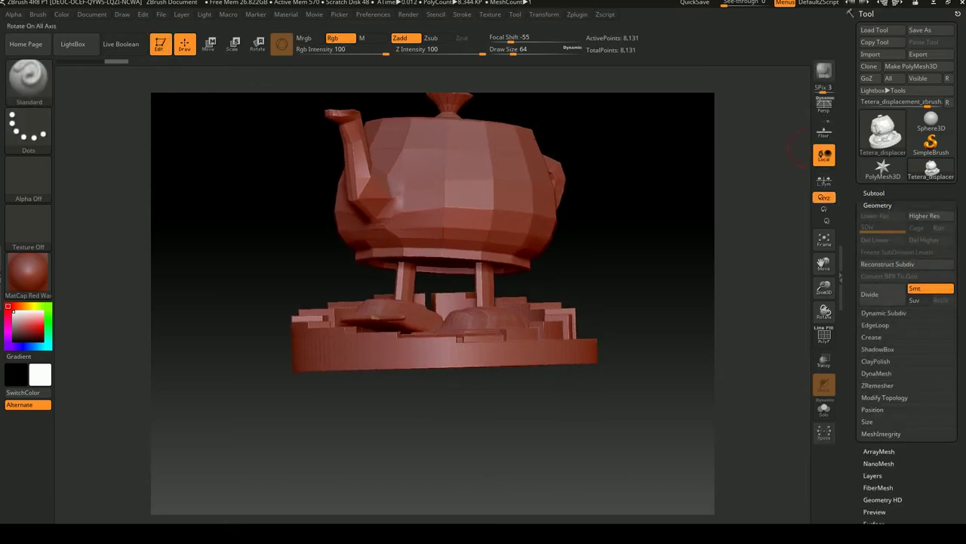
pyautogui.click(880, 299)
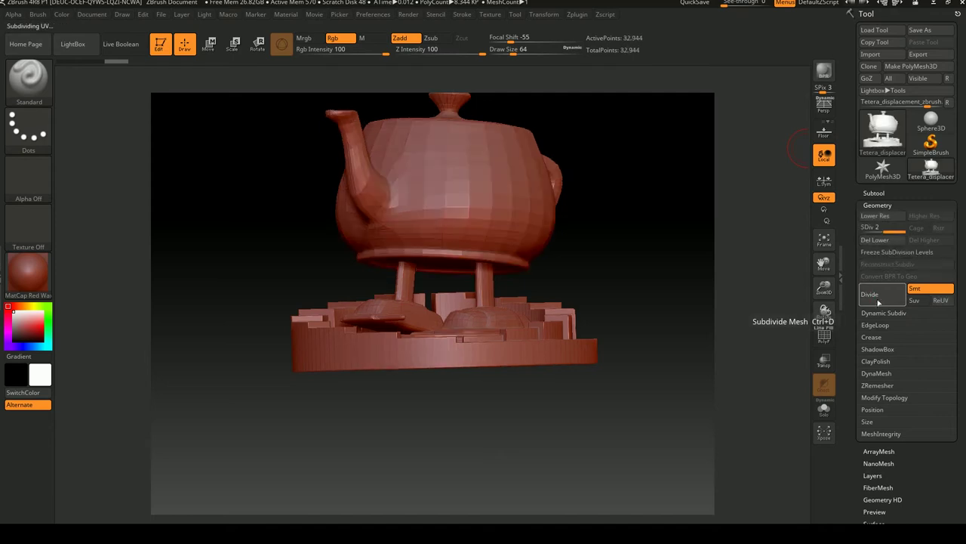
pyautogui.click(877, 299)
pyautogui.click(877, 300)
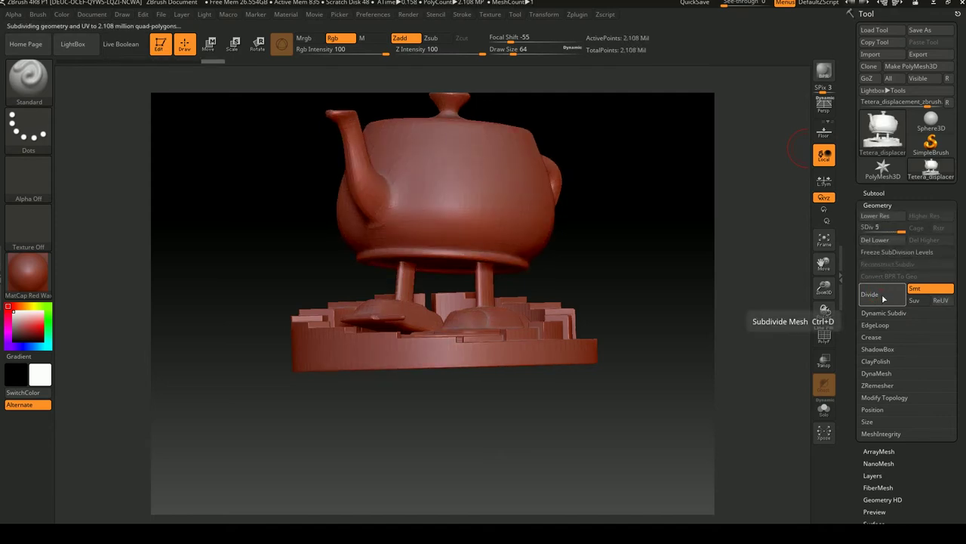
pyautogui.click(879, 300)
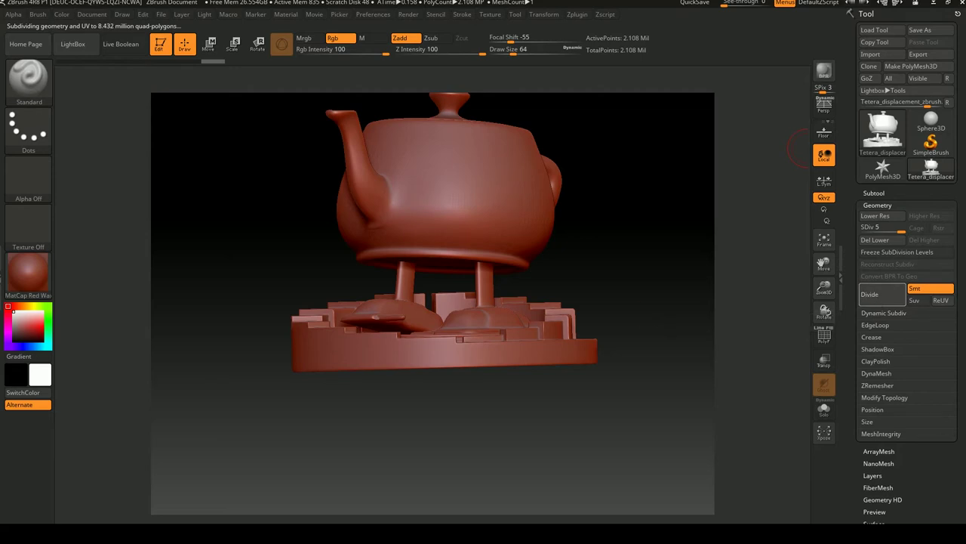
pyautogui.moveTo(652, 287); pyautogui.dragTo(644, 211)
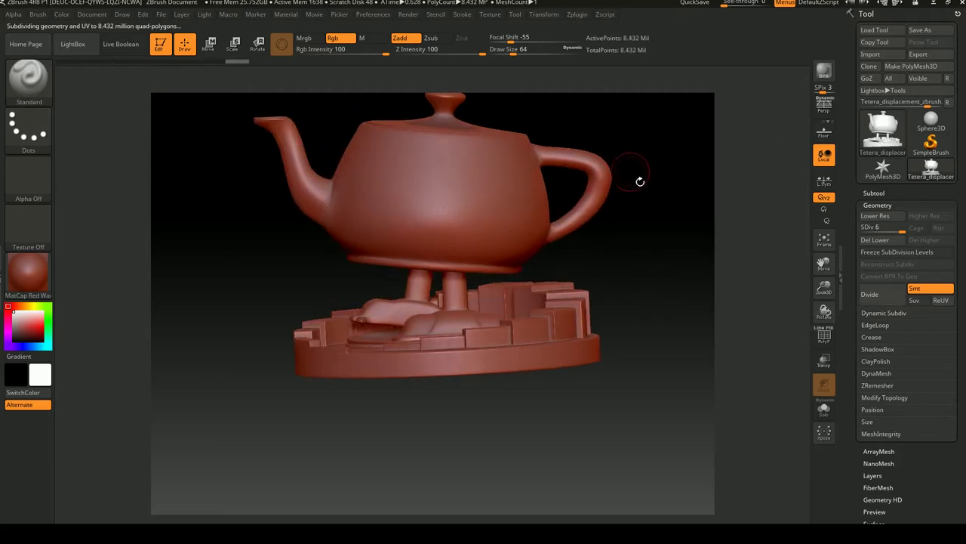
pyautogui.moveTo(659, 272); pyautogui.dragTo(669, 295)
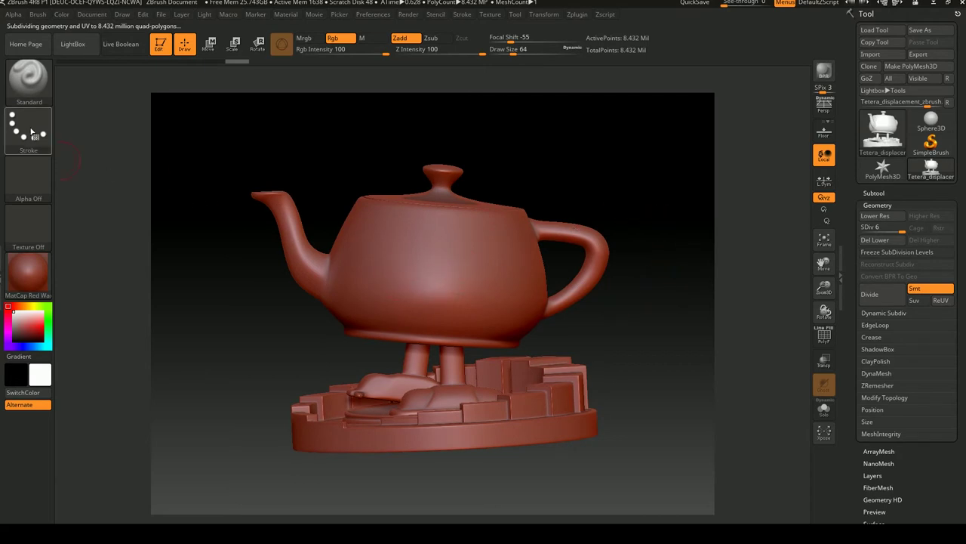
# Reset brushes, then sculpt a round dimple and a vertical ridge on the teapot body
pyautogui.click(36, 89)
pyautogui.click(646, 356)
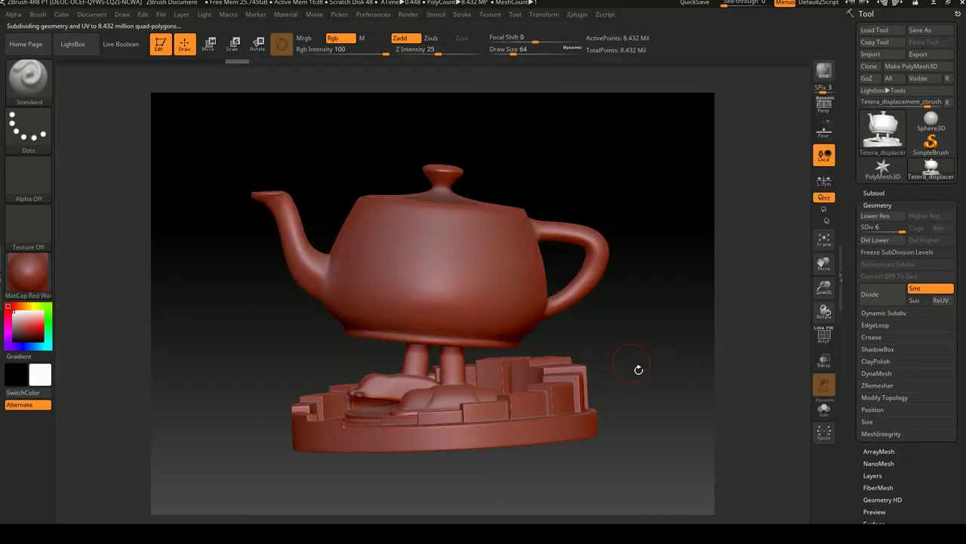
pyautogui.moveTo(438, 258); pyautogui.dragTo(458, 278)
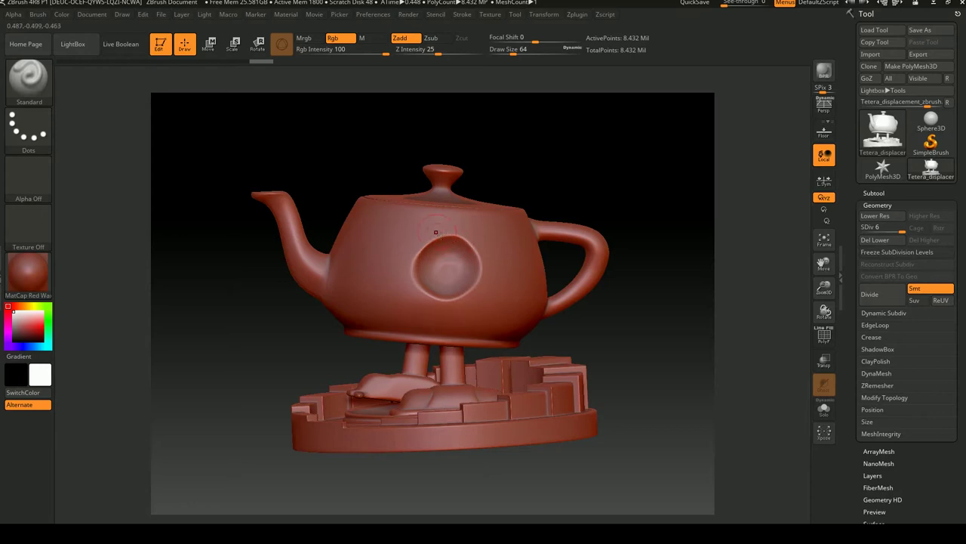
pyautogui.moveTo(657, 249); pyautogui.dragTo(667, 259)
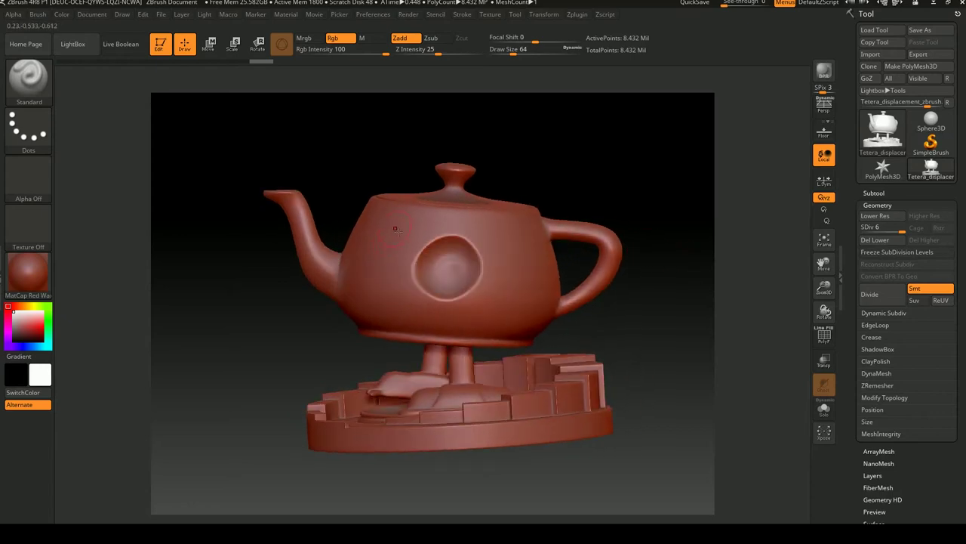
pyautogui.moveTo(395, 228); pyautogui.dragTo(375, 298)
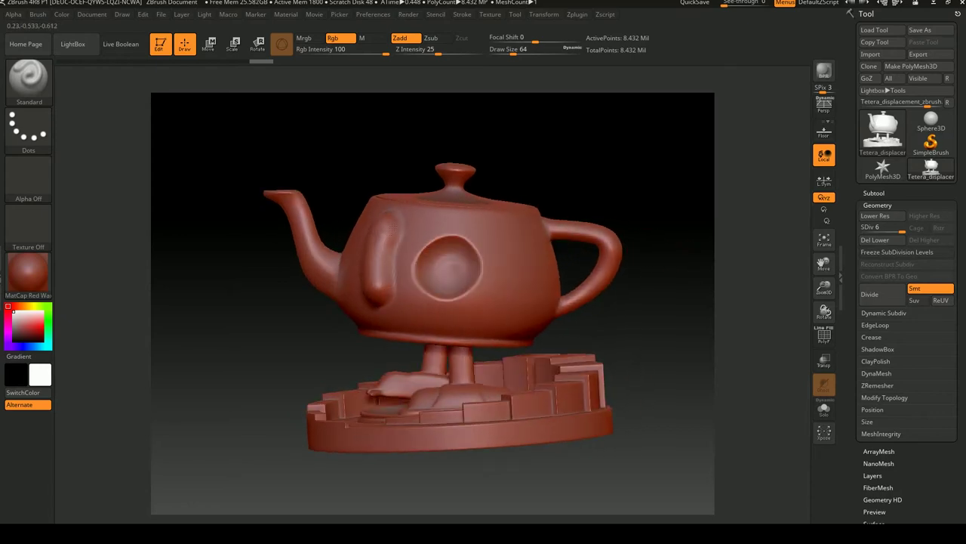
pyautogui.moveTo(688, 319)
pyautogui.mouseDown()
pyautogui.moveTo(678, 315)
pyautogui.moveTo(707, 284)
pyautogui.mouseUp()
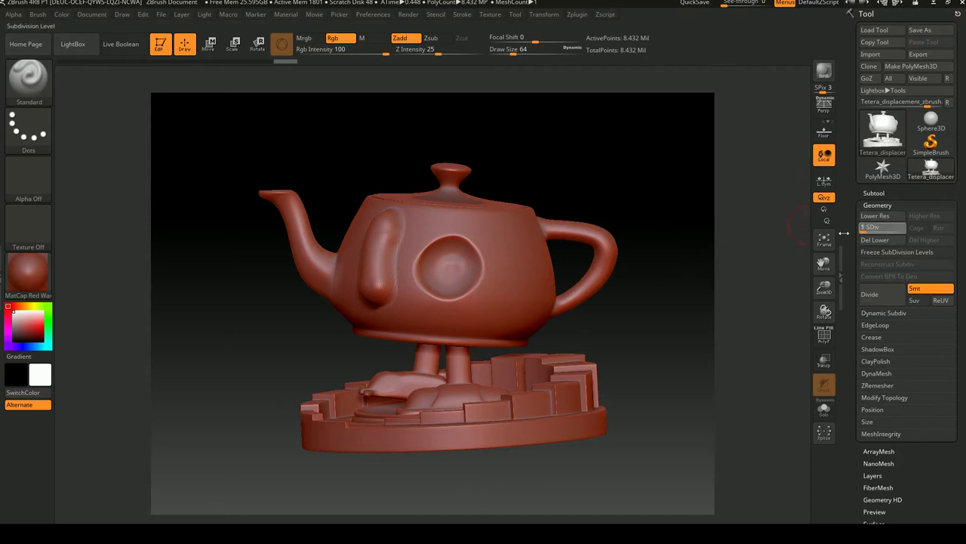
# Drop the teapot to SDiv 1 and store it as a morph target
pyautogui.moveTo(837, 230); pyautogui.dragTo(904, 320)
pyautogui.scroll(-5, 962, 320)
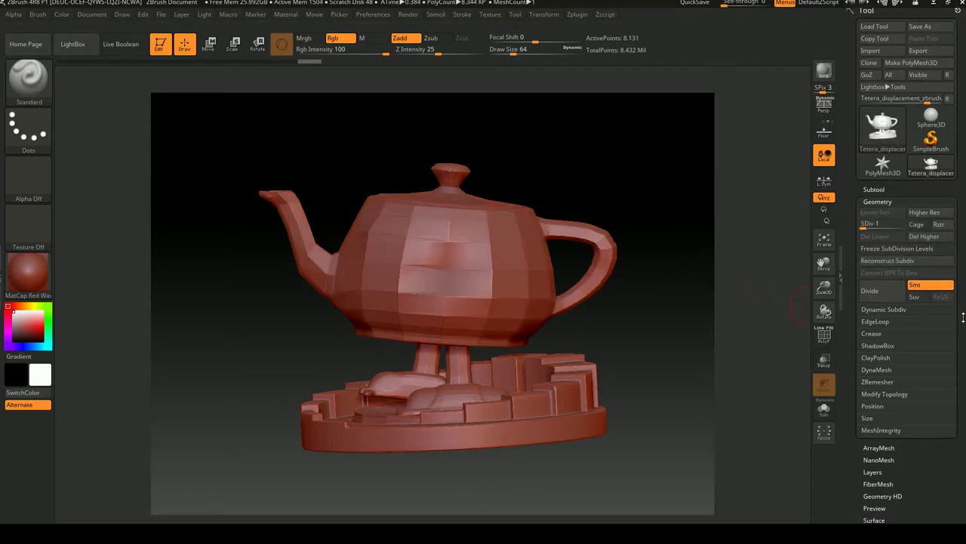
pyautogui.scroll(-1, 959, 257)
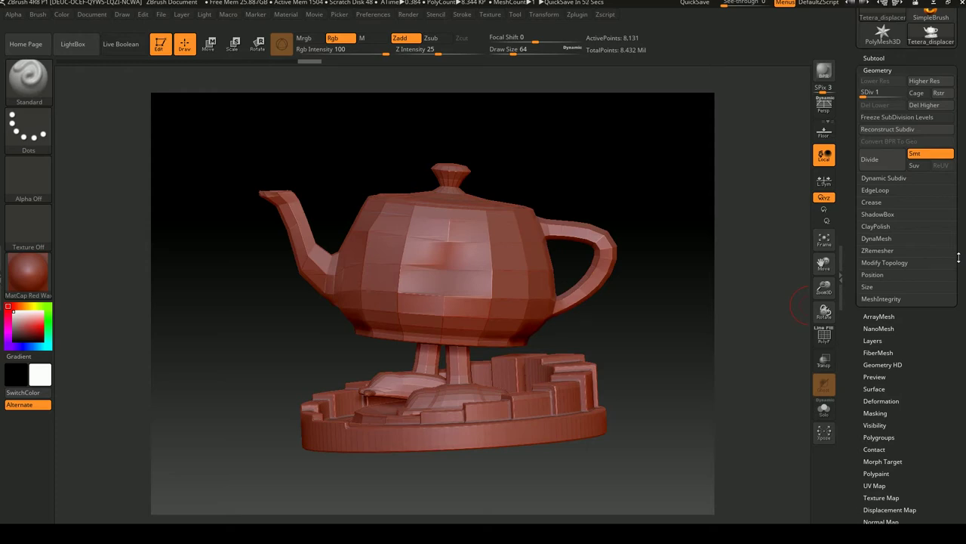
pyautogui.scroll(-1, 927, 410)
pyautogui.scroll(-2, 926, 378)
pyautogui.scroll(-1, 916, 351)
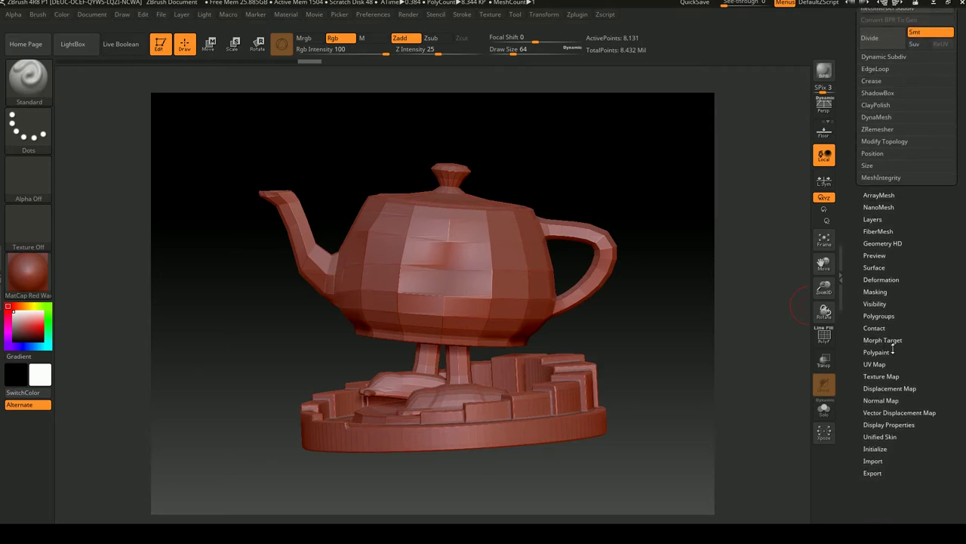
pyautogui.click(890, 340)
pyautogui.scroll(1, 916, 352)
pyautogui.scroll(3, 939, 403)
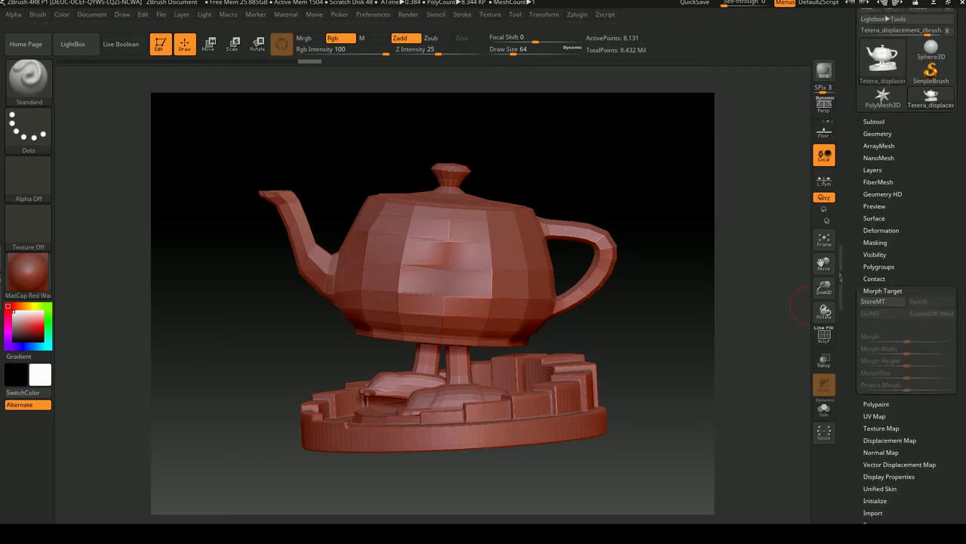
pyautogui.click(873, 301)
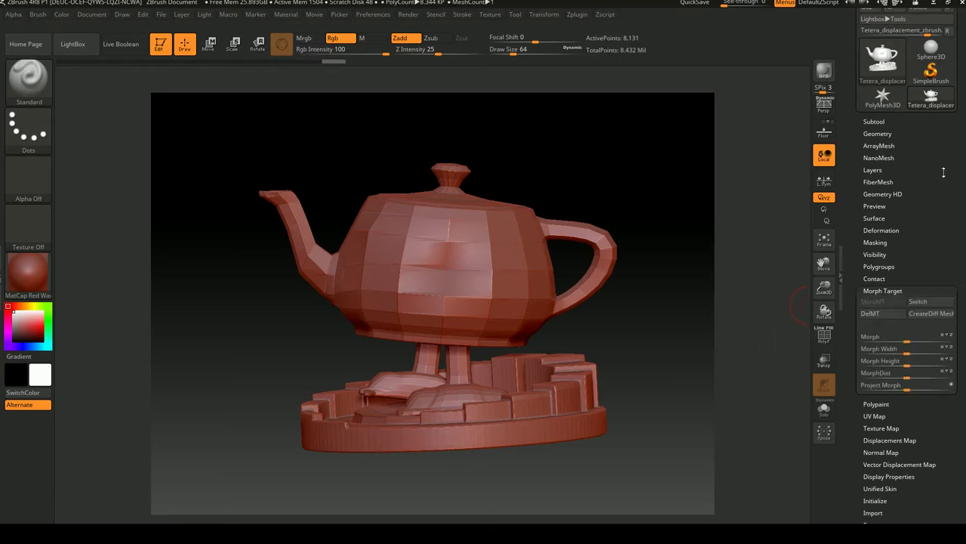
# Re-import Tetera_displacement_zbrush.obj as the base level, then Switch back to the sculpted version
pyautogui.moveTo(959, 162); pyautogui.dragTo(956, 232)
pyautogui.click(870, 54)
pyautogui.click(529, 152)
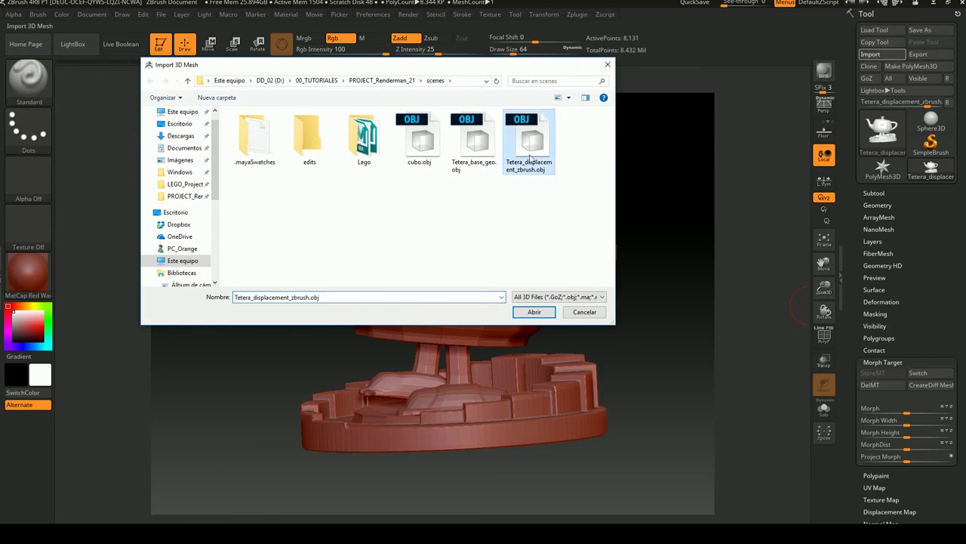
pyautogui.click(535, 312)
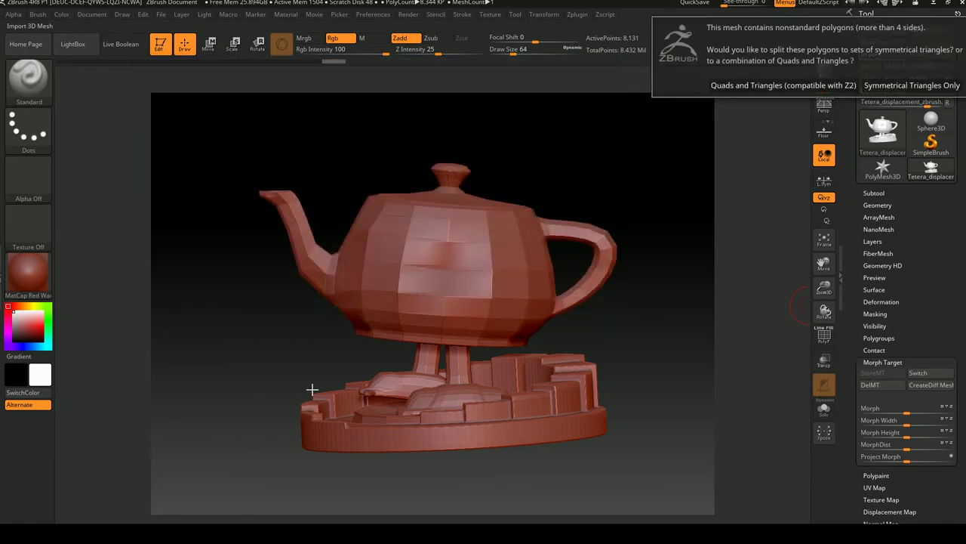
pyautogui.click(760, 95)
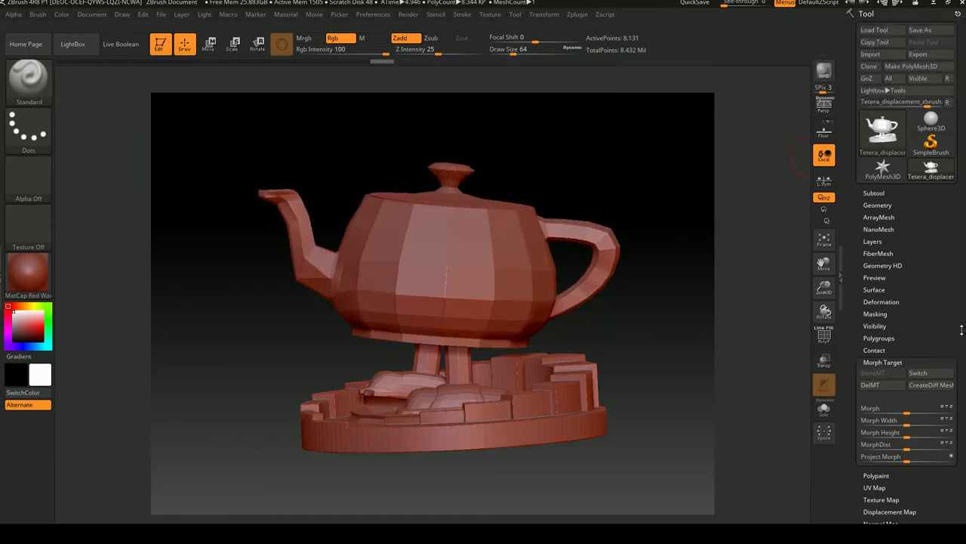
pyautogui.scroll(-3, 962, 330)
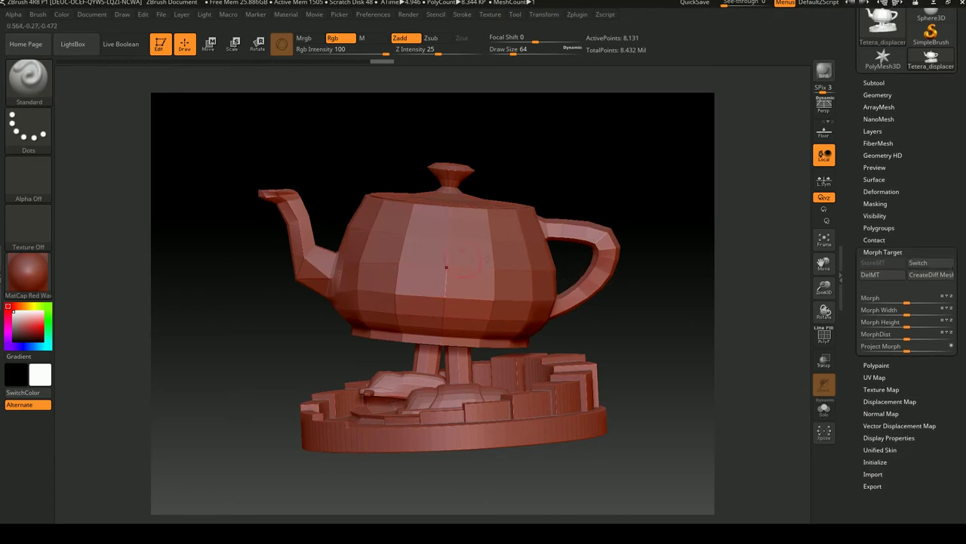
pyautogui.click(923, 264)
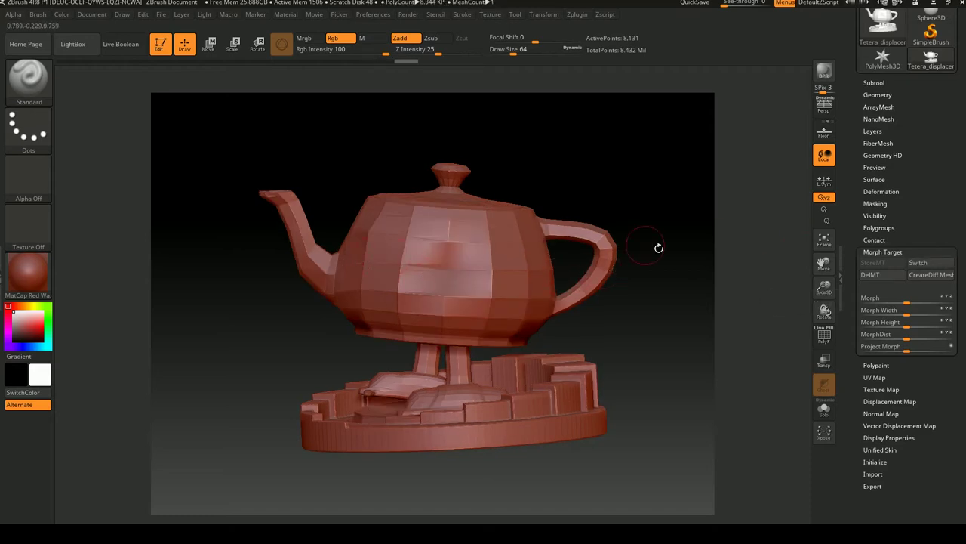
# Expand the Multi Map Exporter under Zplugin and reveal its Export Options (2048 map size)
pyautogui.click(577, 15)
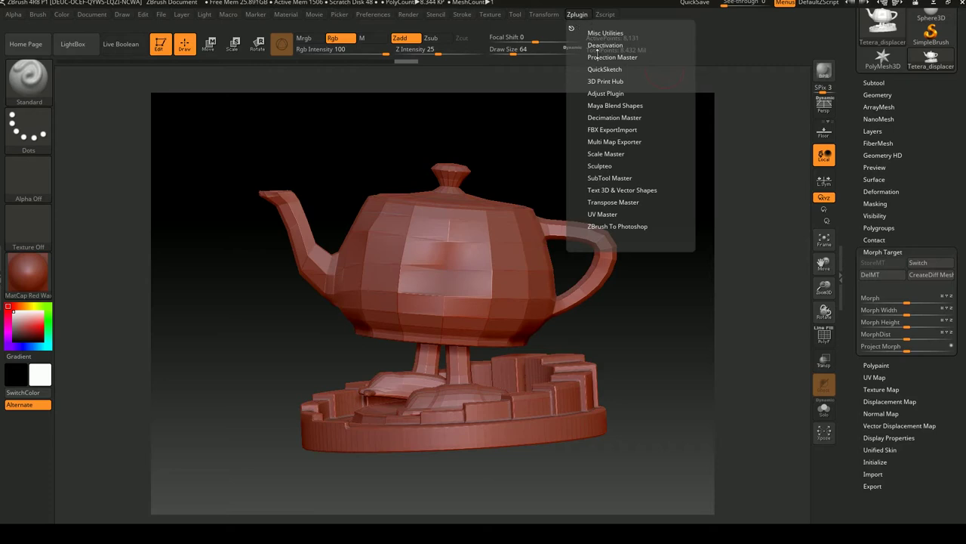
pyautogui.moveTo(576, 14)
pyautogui.click(625, 143)
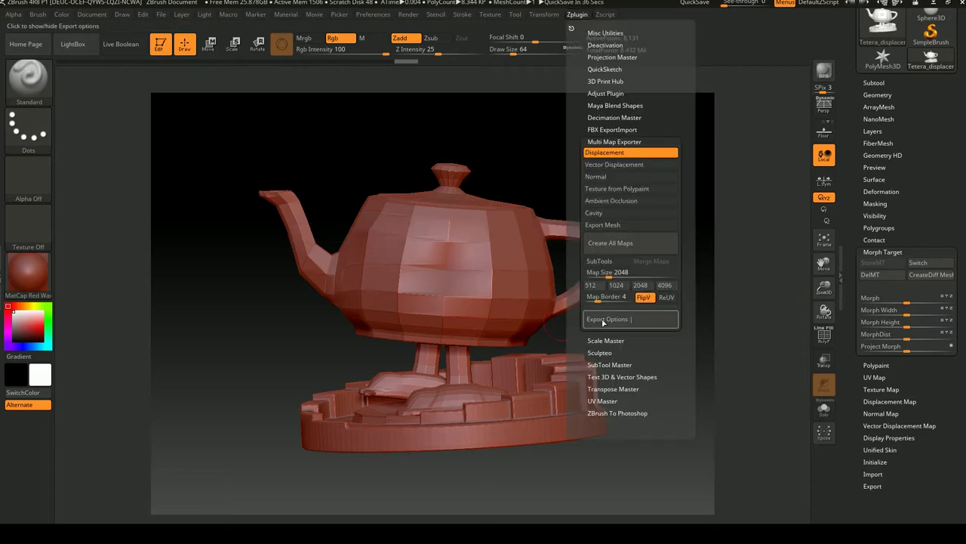
pyautogui.click(596, 322)
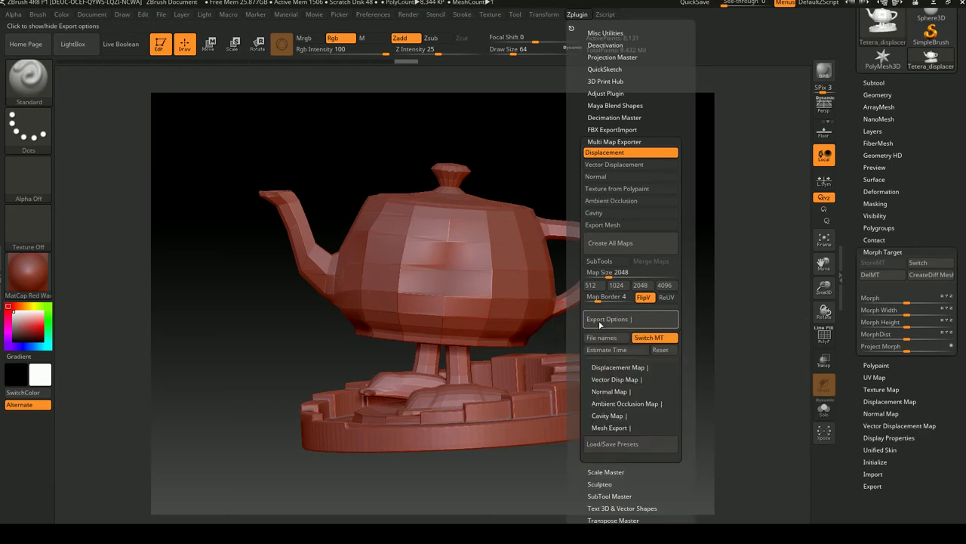
pyautogui.moveTo(684, 339); pyautogui.dragTo(684, 228)
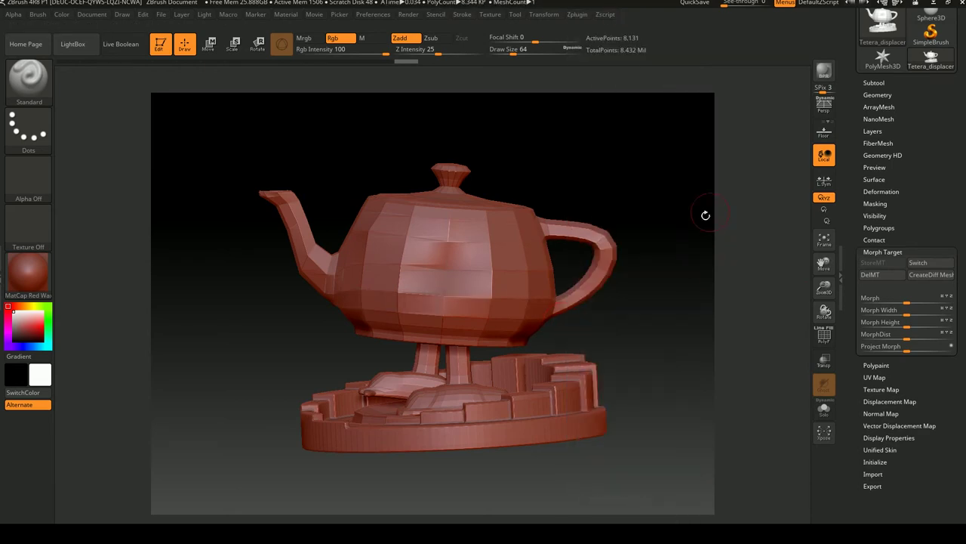
# Enable Switch MT and run Get Scale, yielding displacement Scale 1.96516 and Intensity 0.39047
pyautogui.click(579, 17)
pyautogui.click(640, 340)
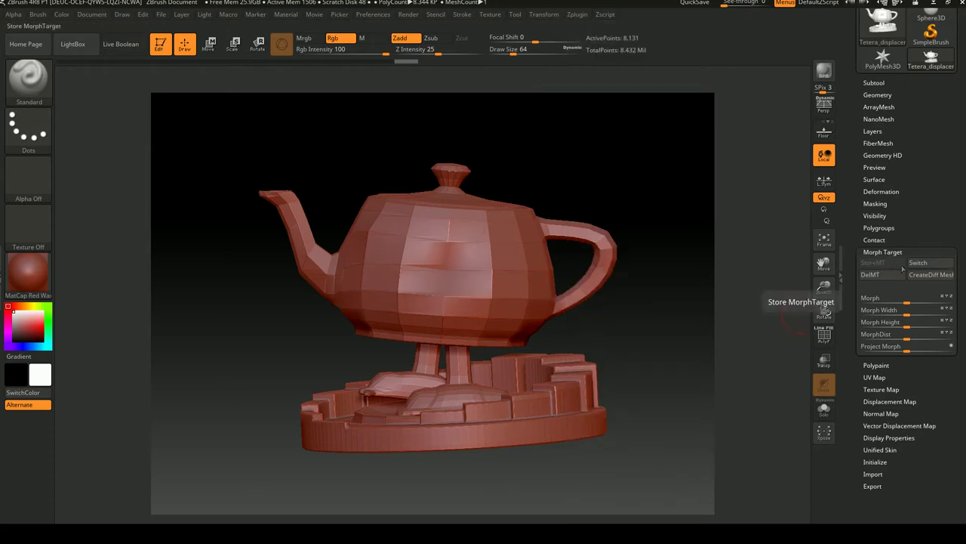
pyautogui.click(582, 15)
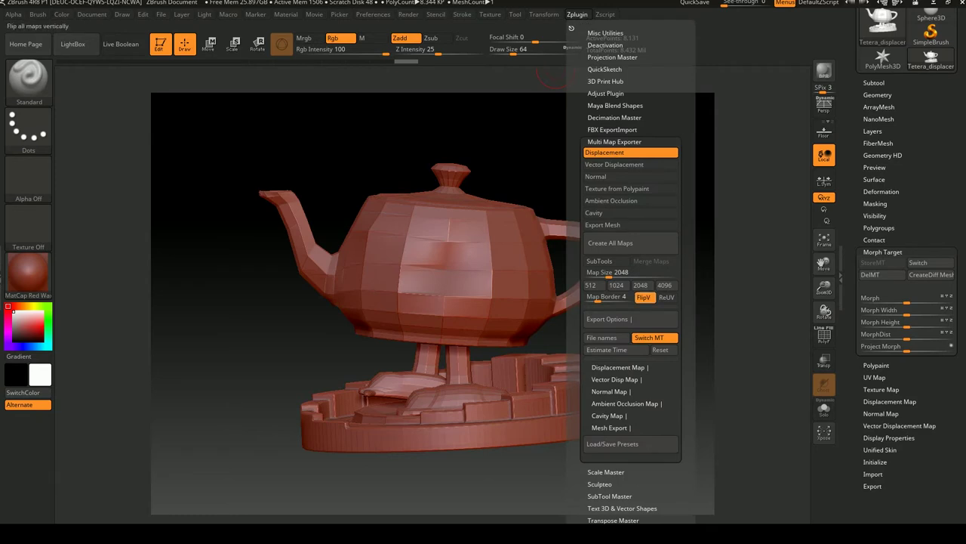
pyautogui.scroll(-3, 679, 325)
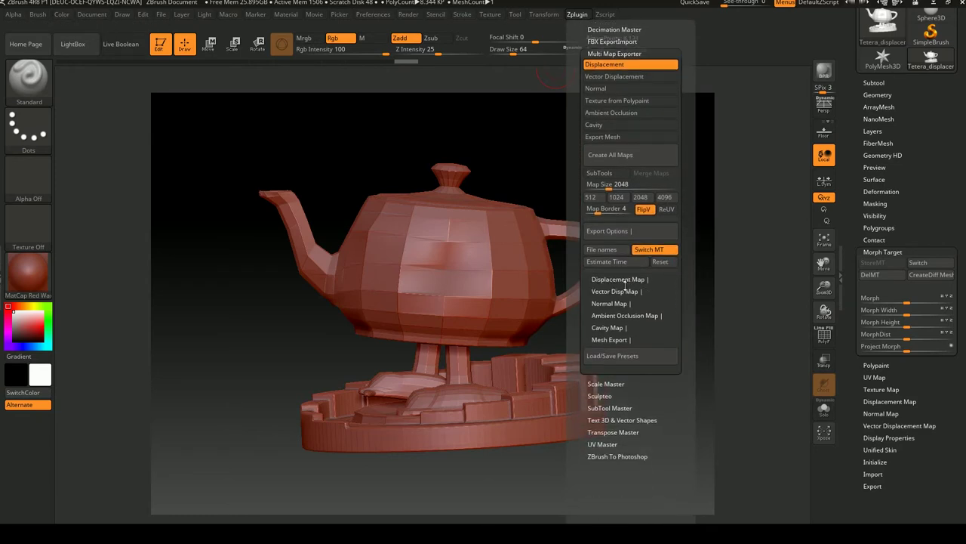
pyautogui.click(625, 284)
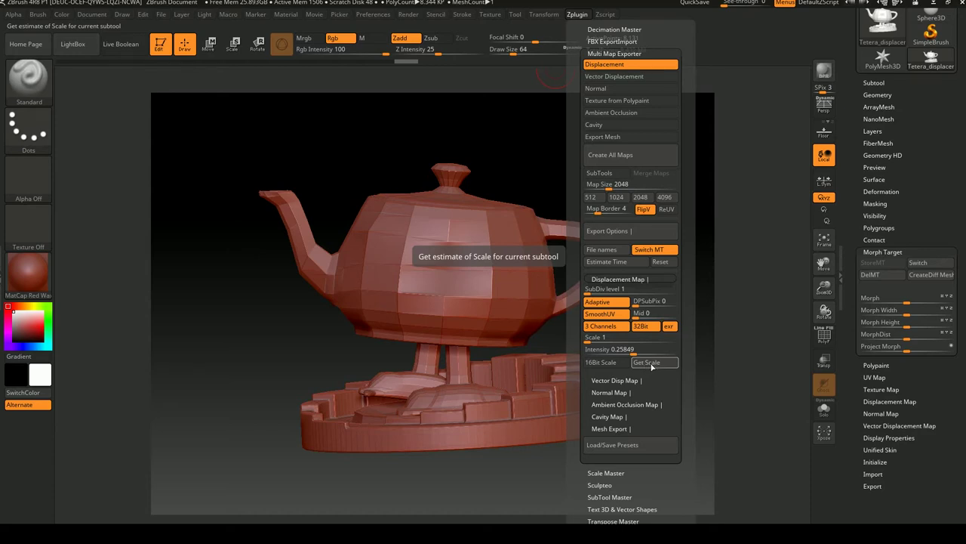
pyautogui.click(650, 364)
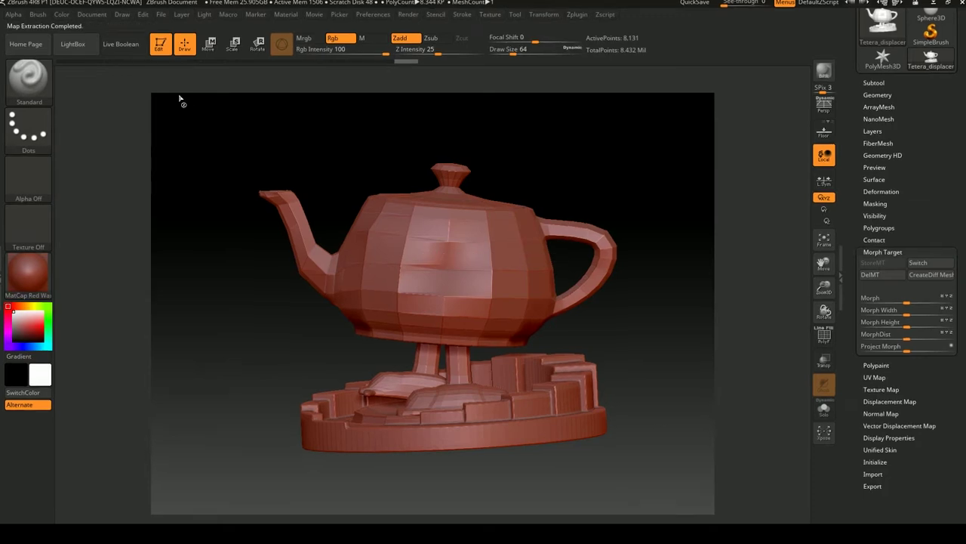
pyautogui.click(580, 15)
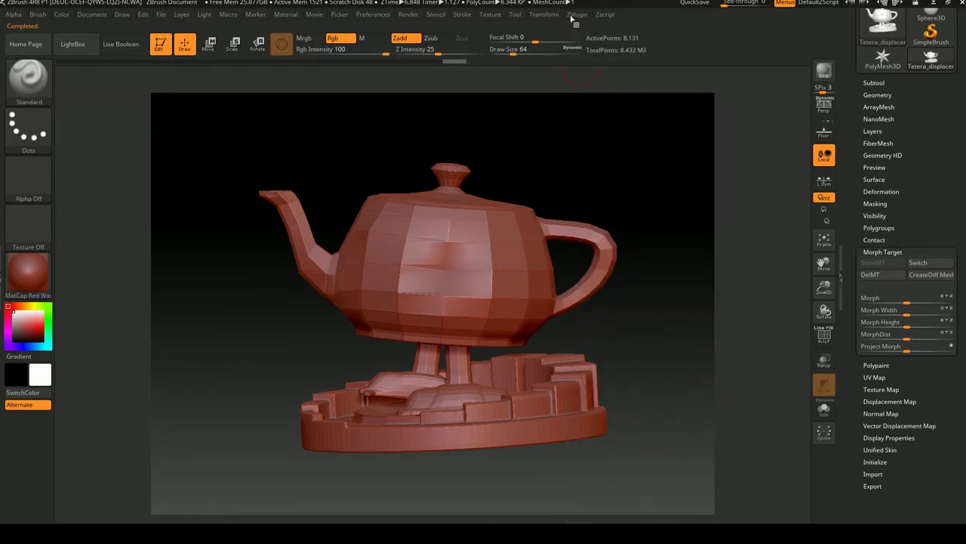
pyautogui.click(578, 14)
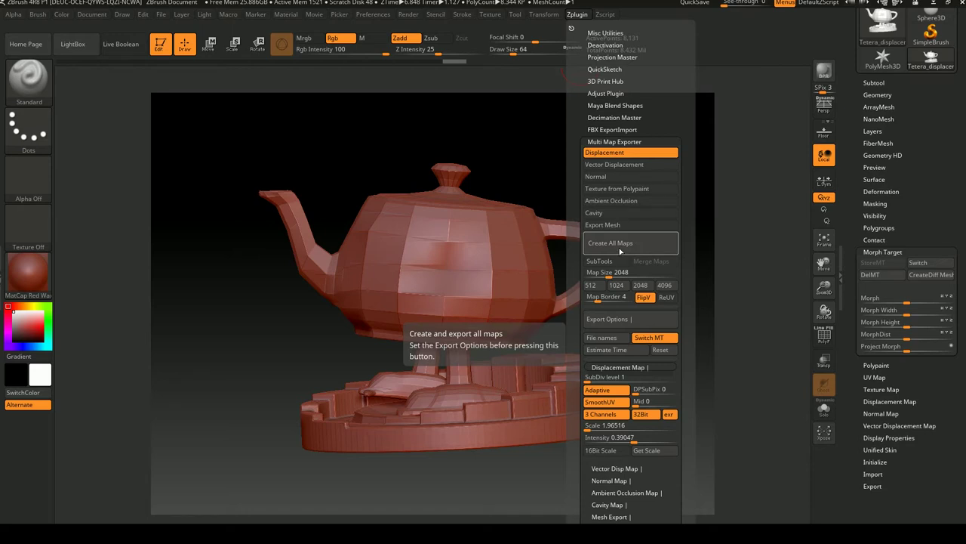
# Create all maps and make a new Displacement folder inside sourceimages
pyautogui.click(622, 244)
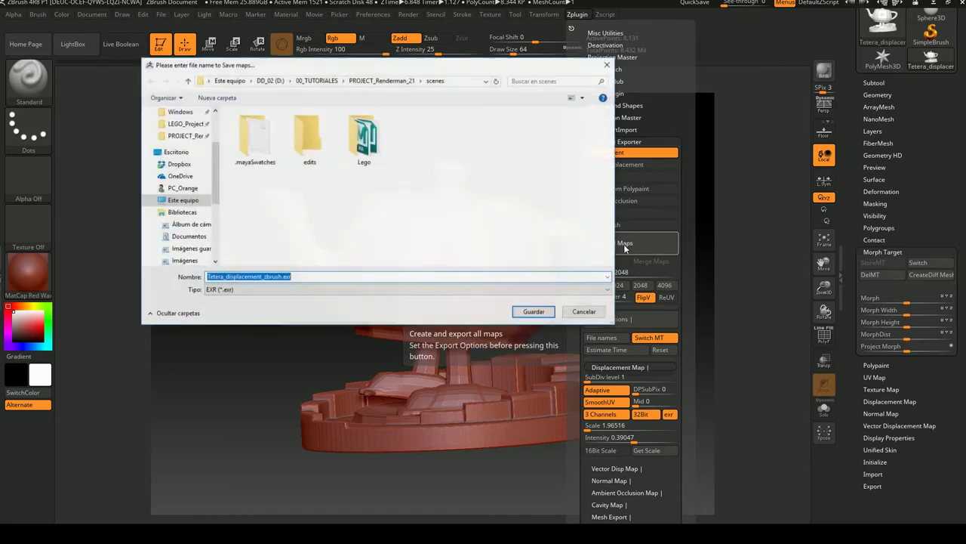
pyautogui.click(387, 80)
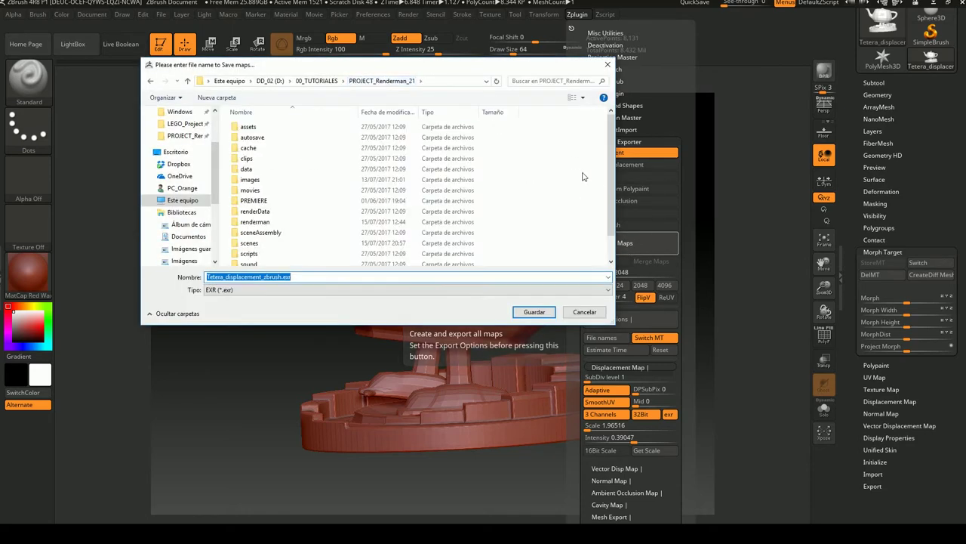
pyautogui.scroll(-3, 612, 185)
pyautogui.doubleClick(292, 251)
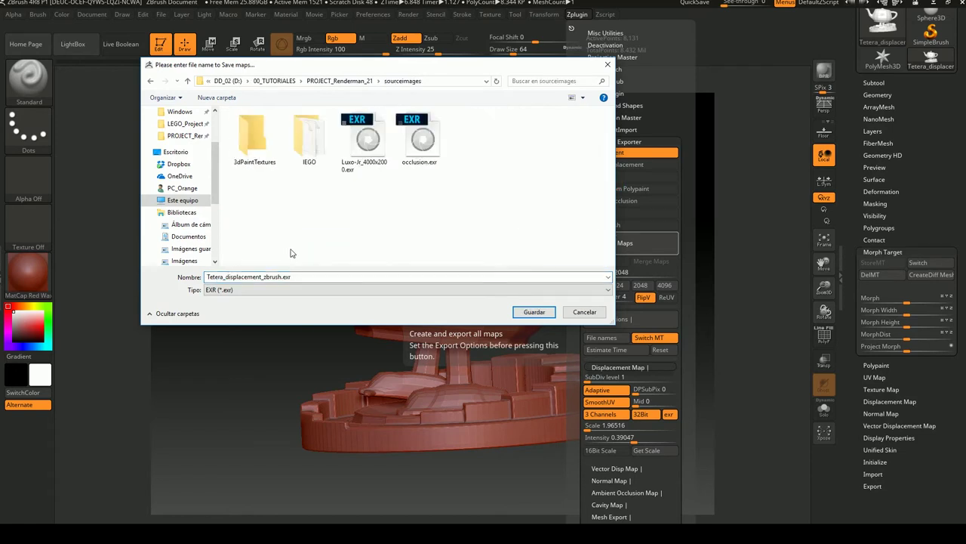
pyautogui.click(223, 99)
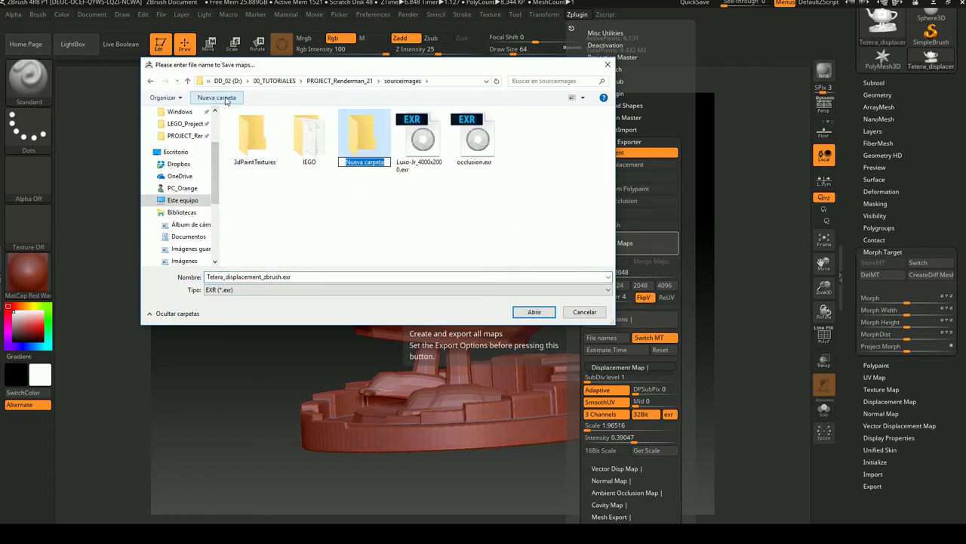
pyautogui.write('Displacement')
pyautogui.press('Return')
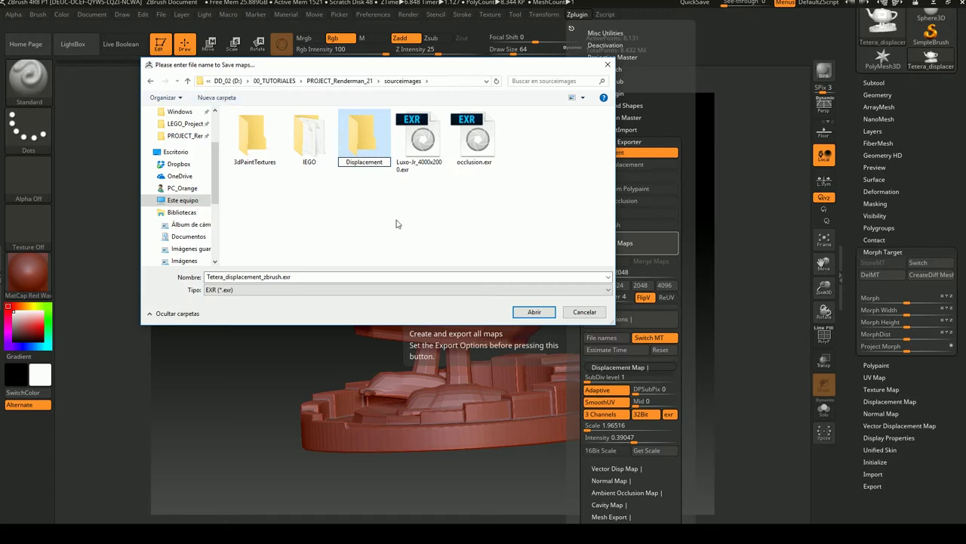
# Save Tetera_displacement_zbrush.exr in the Displacement folder, resetting the 32-bit displacement scale to 1
pyautogui.doubleClick(323, 150)
pyautogui.press('Tab')
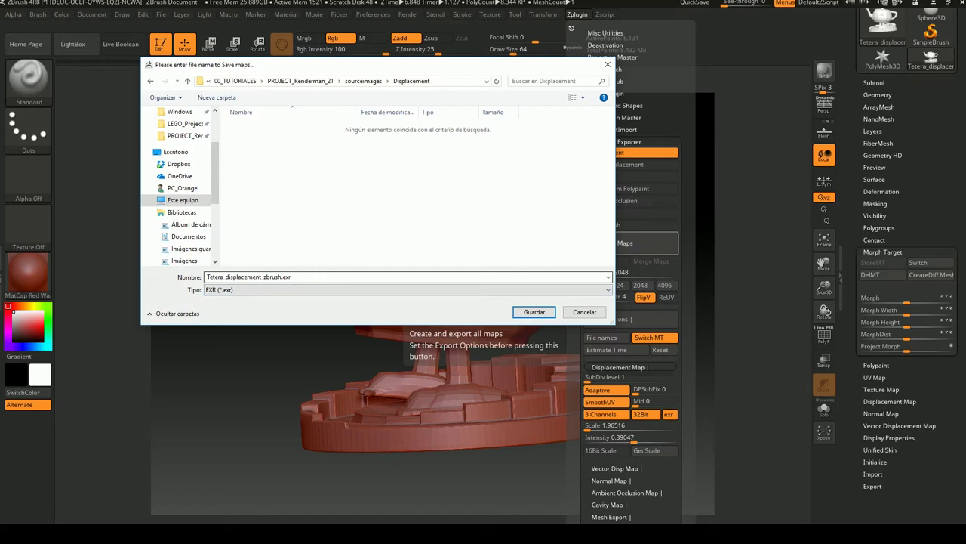
pyautogui.click(534, 312)
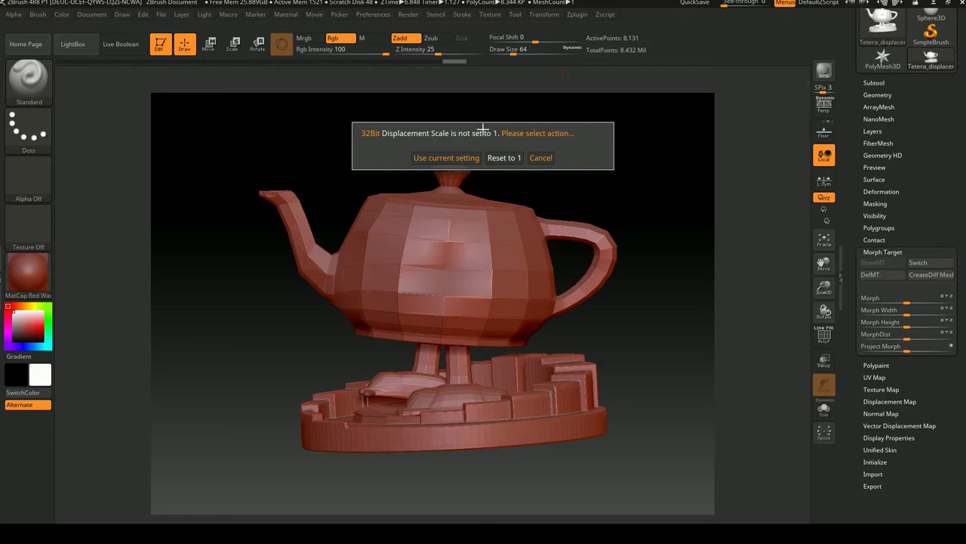
pyautogui.click(511, 163)
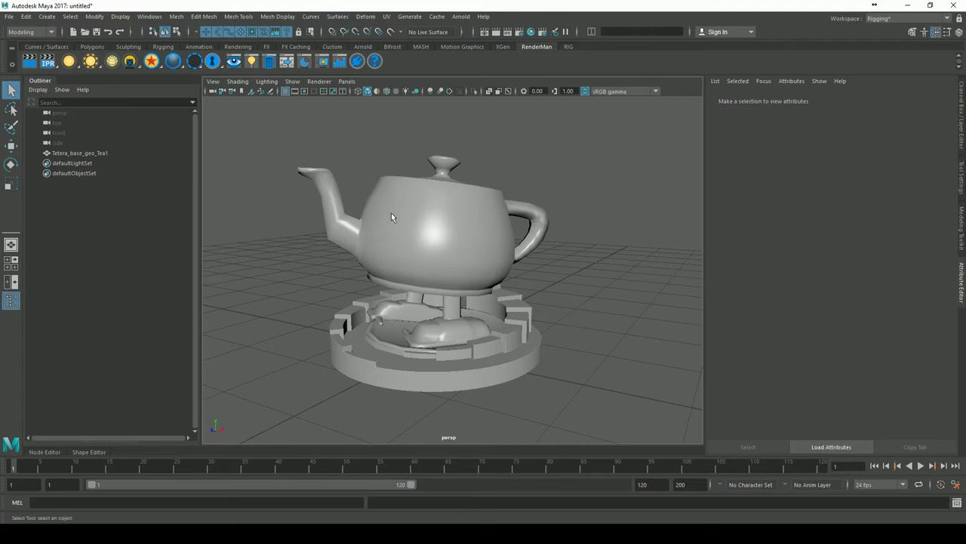
# Add a PxrDomeLight using Luxo-Jr_4000x2000.tex from sourceimages as its color map
pyautogui.rightClick(95, 63)
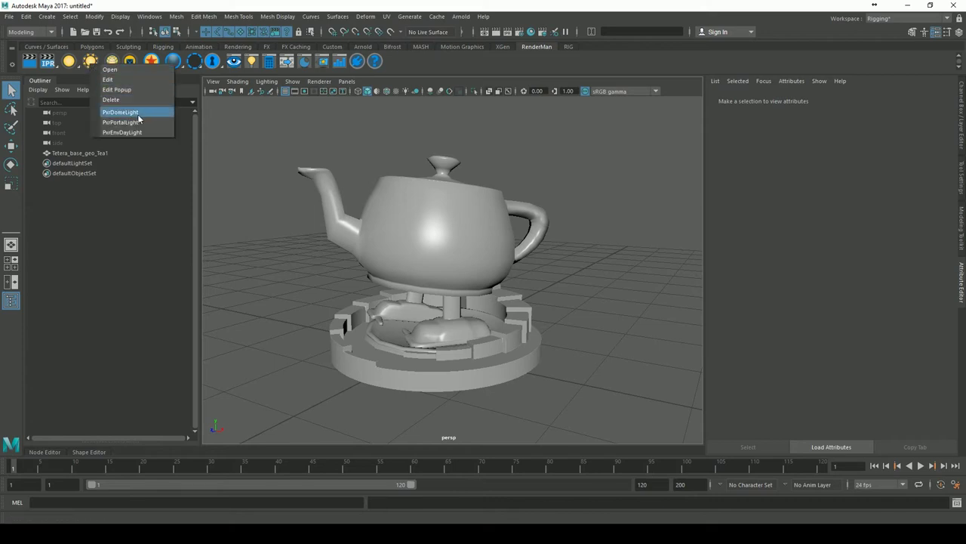
pyautogui.click(22, 239)
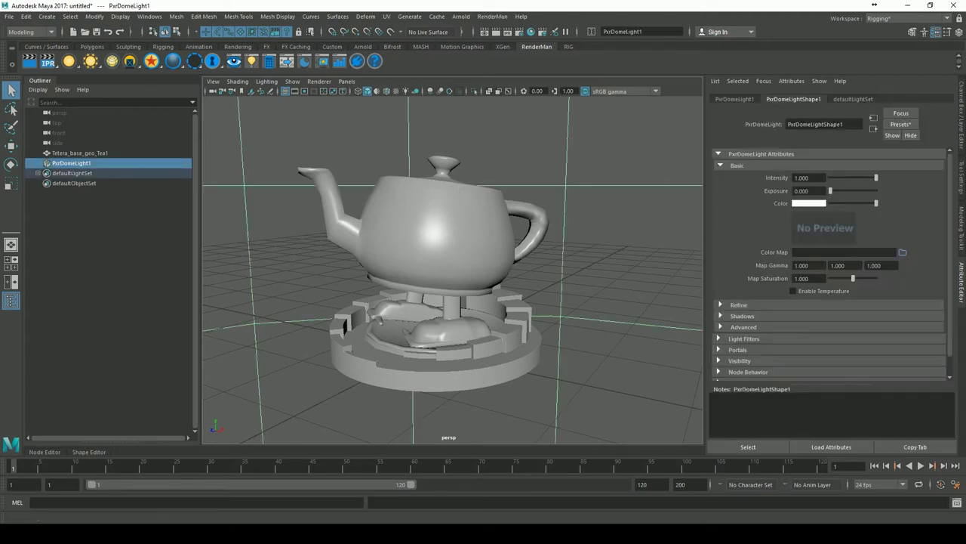
pyautogui.click(902, 252)
pyautogui.doubleClick(477, 279)
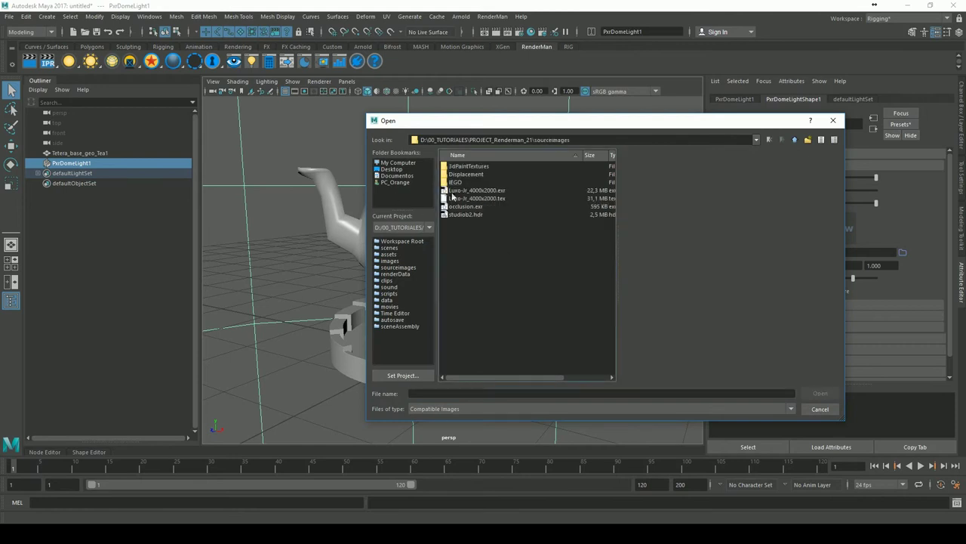
pyautogui.click(492, 199)
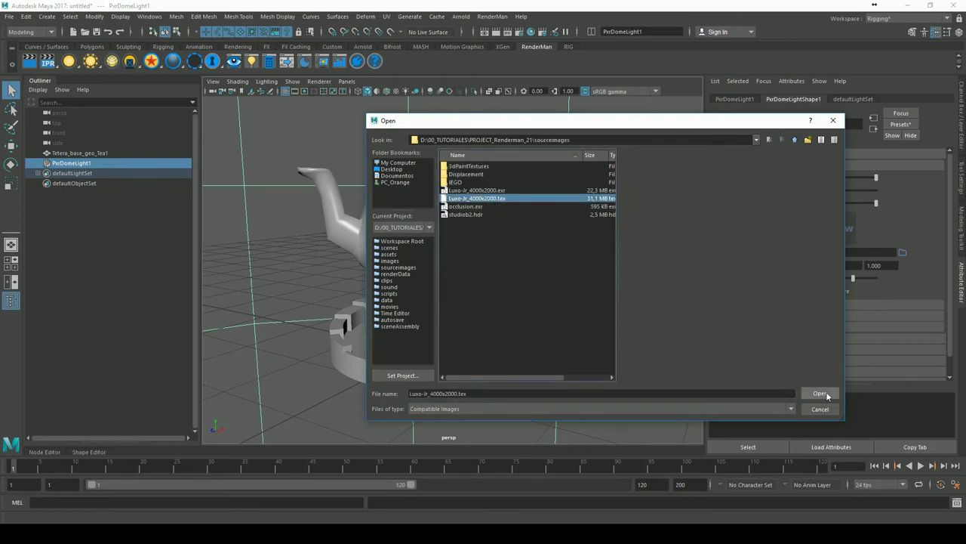
pyautogui.click(820, 394)
pyautogui.click(498, 291)
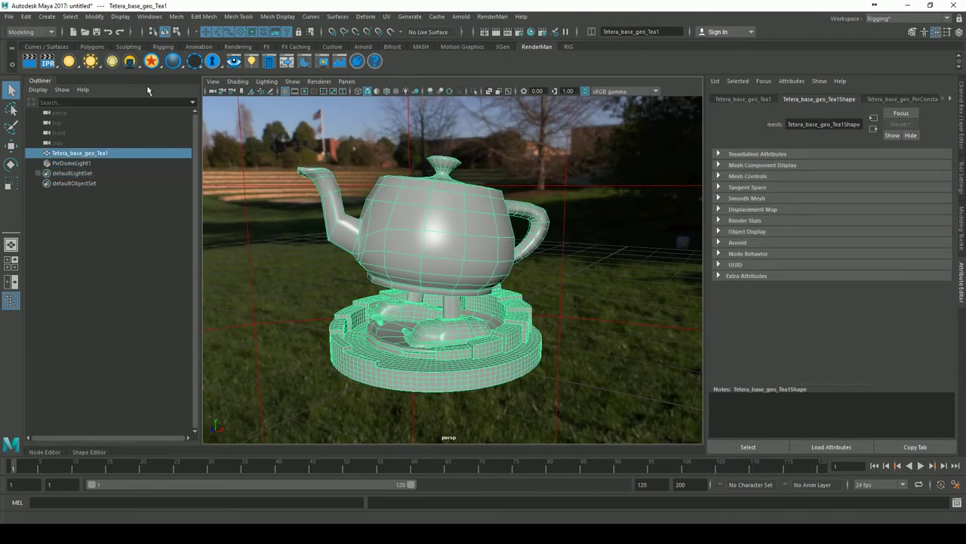
# Assign a PxrSurface material to the teapot and rename it PxrDisplacement
pyautogui.rightClick(152, 63)
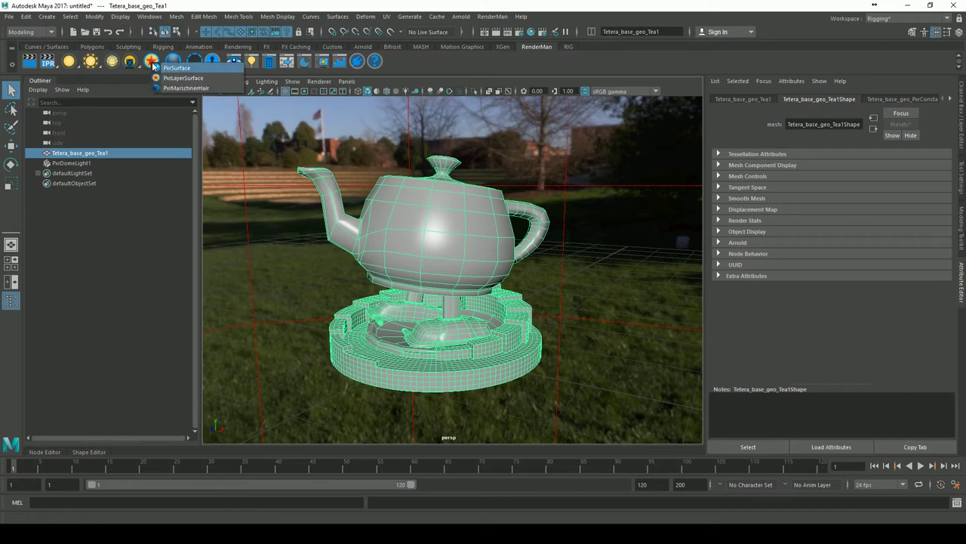
pyautogui.click(176, 68)
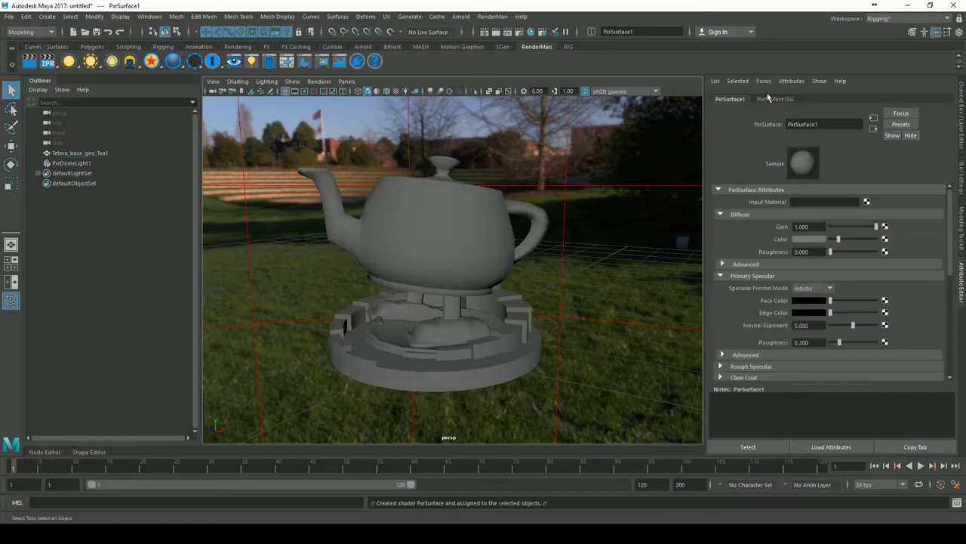
pyautogui.moveTo(819, 124); pyautogui.dragTo(802, 128)
pyautogui.write('Displ')
pyautogui.press('Return')
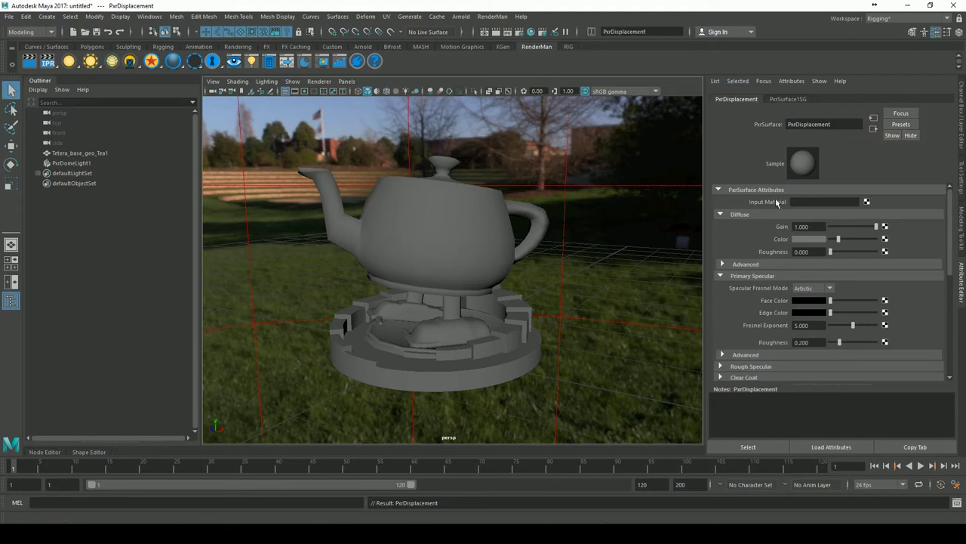
# Set the PxrDisplacement material's diffuse color to yellow
pyautogui.click(821, 241)
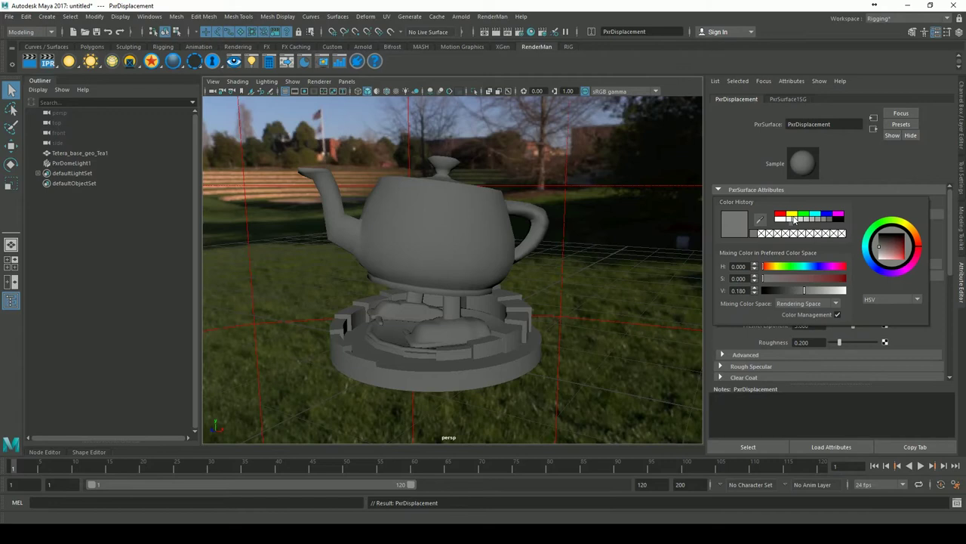
pyautogui.click(823, 216)
pyautogui.moveTo(816, 268); pyautogui.dragTo(771, 268)
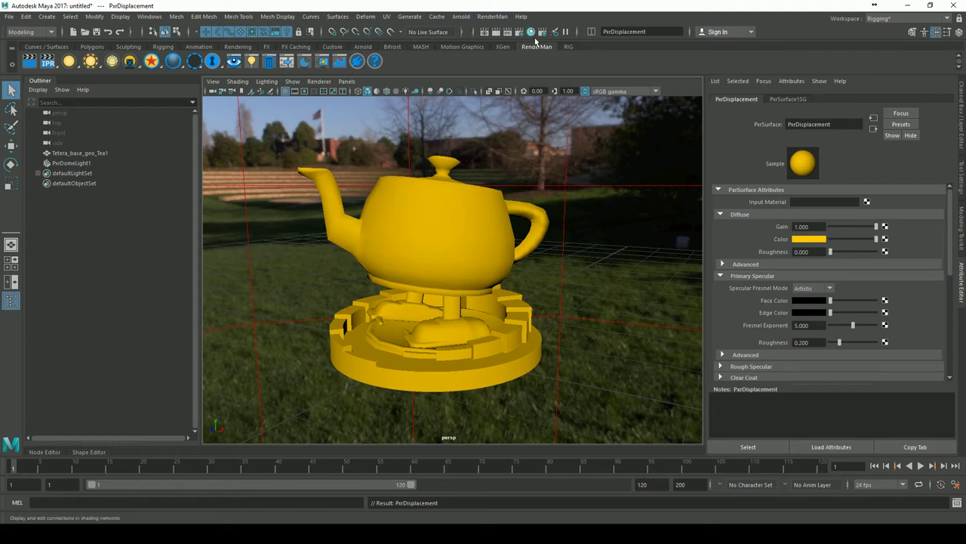
pyautogui.click(535, 40)
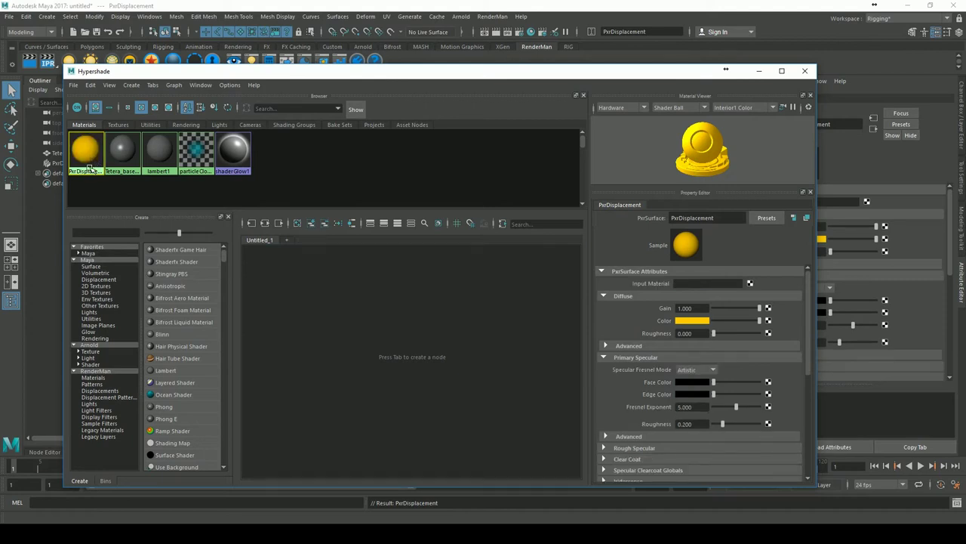
# Graph the PxrDisplacement material with its PxrSurface1SG shading group and move the material node left
pyautogui.click(313, 225)
pyautogui.click(401, 283)
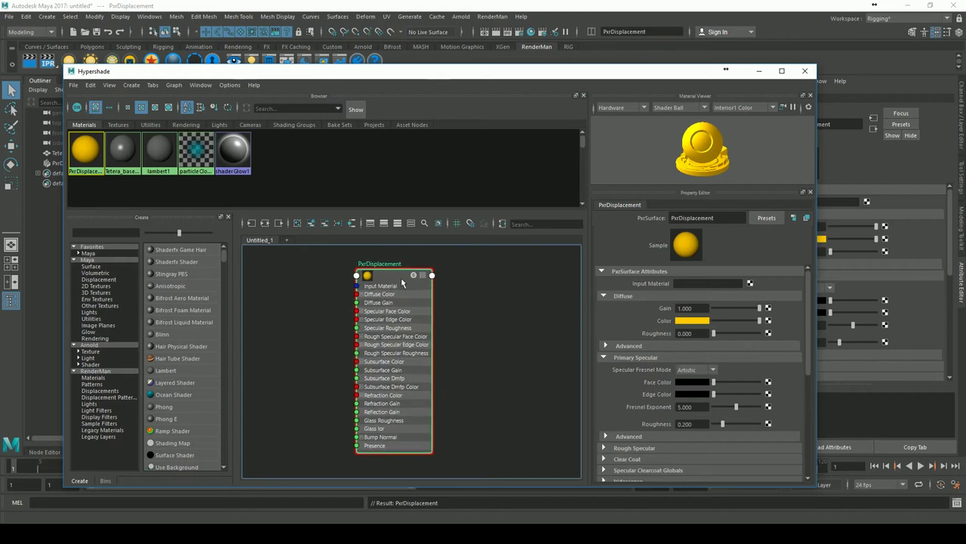
pyautogui.click(265, 224)
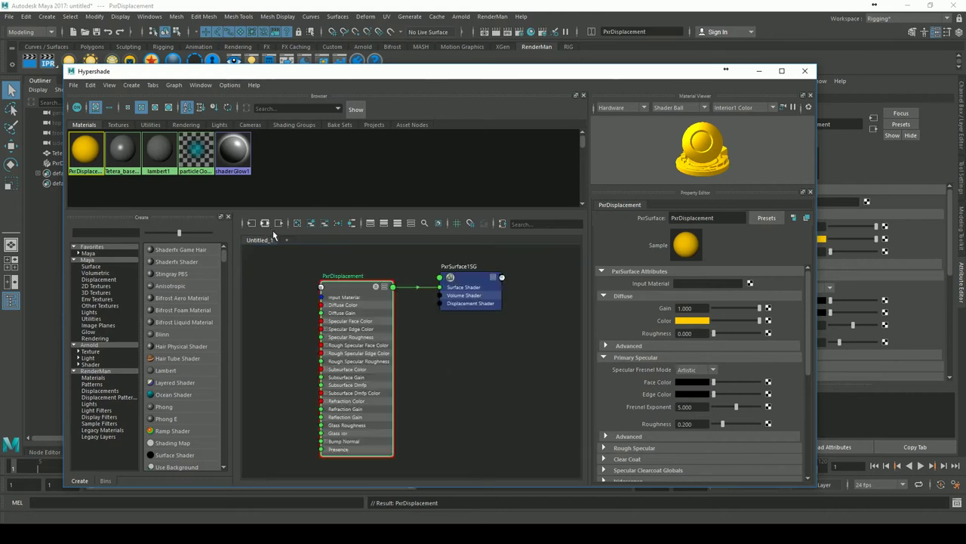
pyautogui.moveTo(358, 280); pyautogui.dragTo(349, 277)
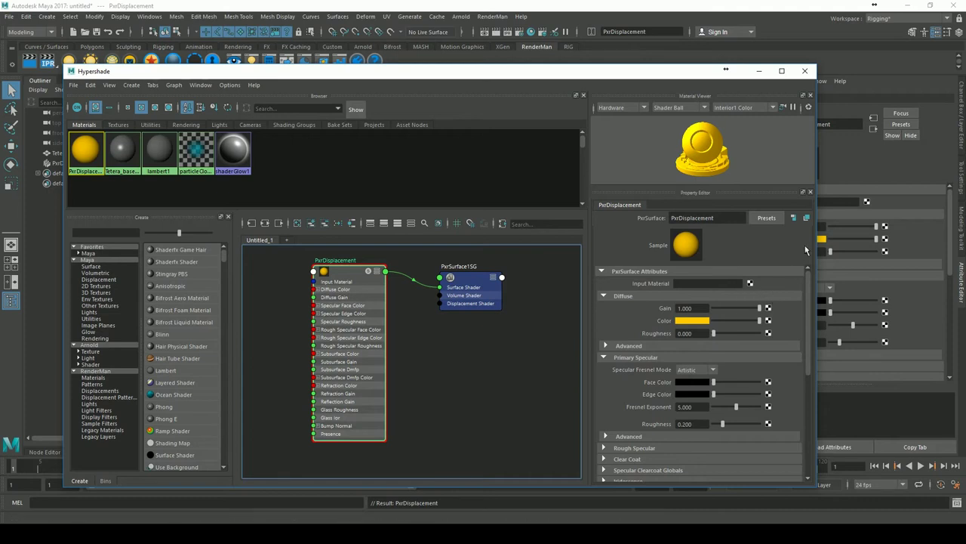
pyautogui.moveTo(350, 278)
pyautogui.mouseDown()
pyautogui.moveTo(336, 279)
pyautogui.moveTo(351, 283)
pyautogui.mouseUp()
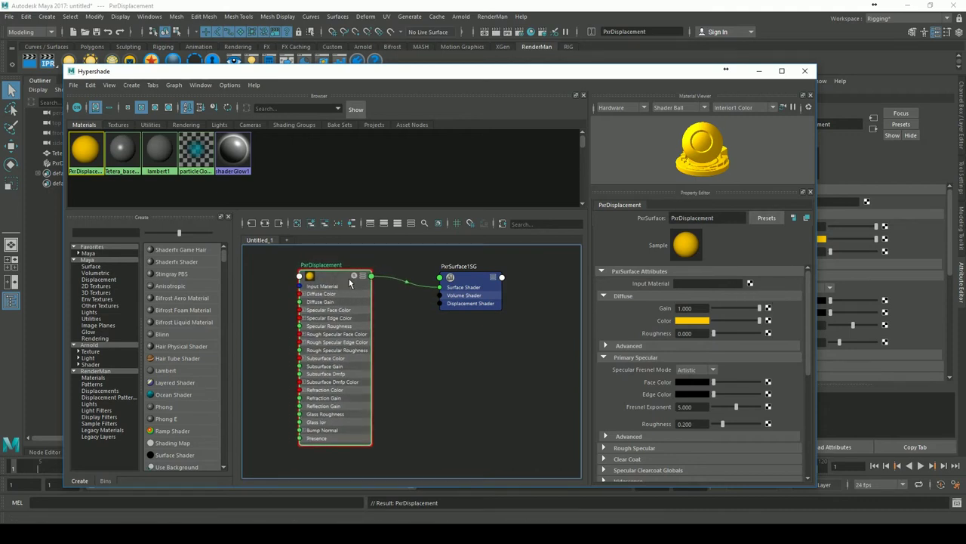
# Resize the shading editor and show the PxrSurface1SG shading group's attributes
pyautogui.click(464, 281)
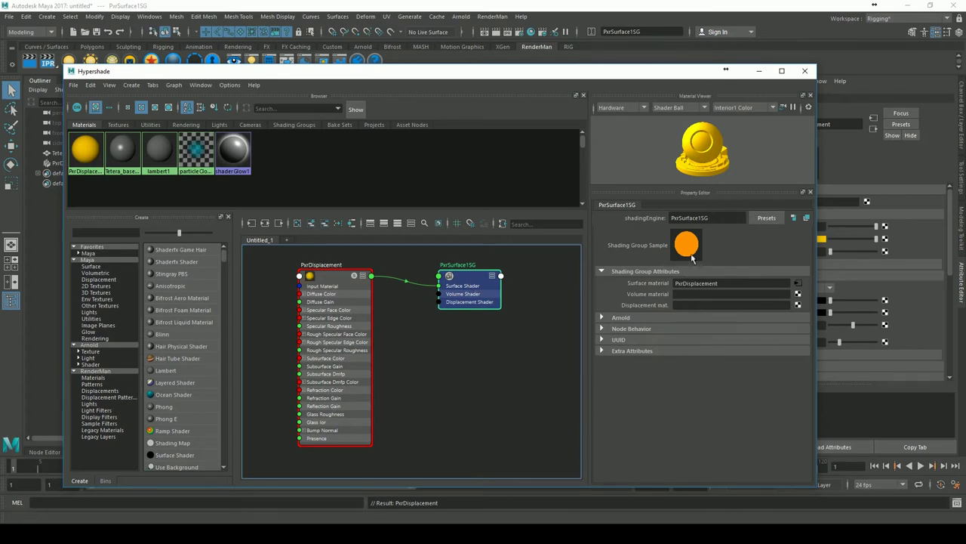
pyautogui.click(364, 308)
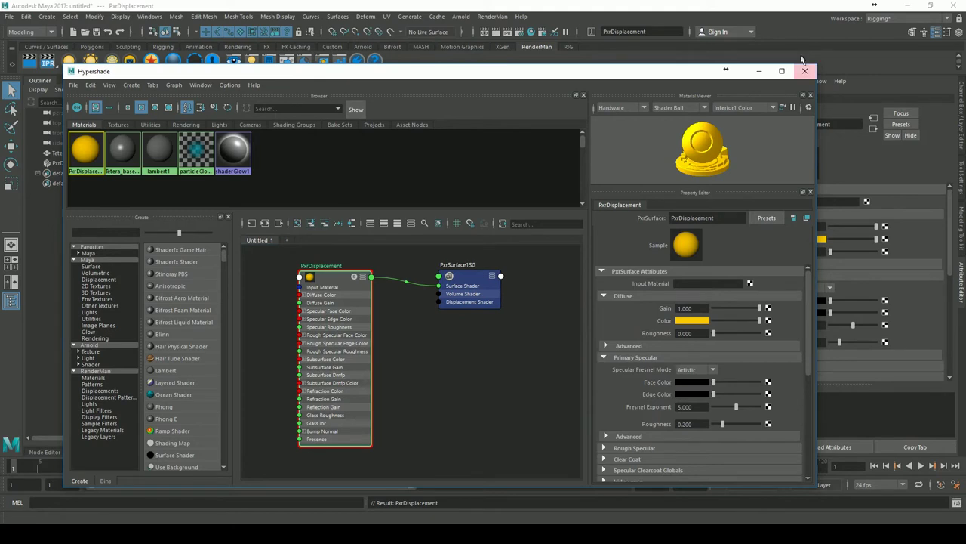
pyautogui.moveTo(822, 121); pyautogui.dragTo(696, 121)
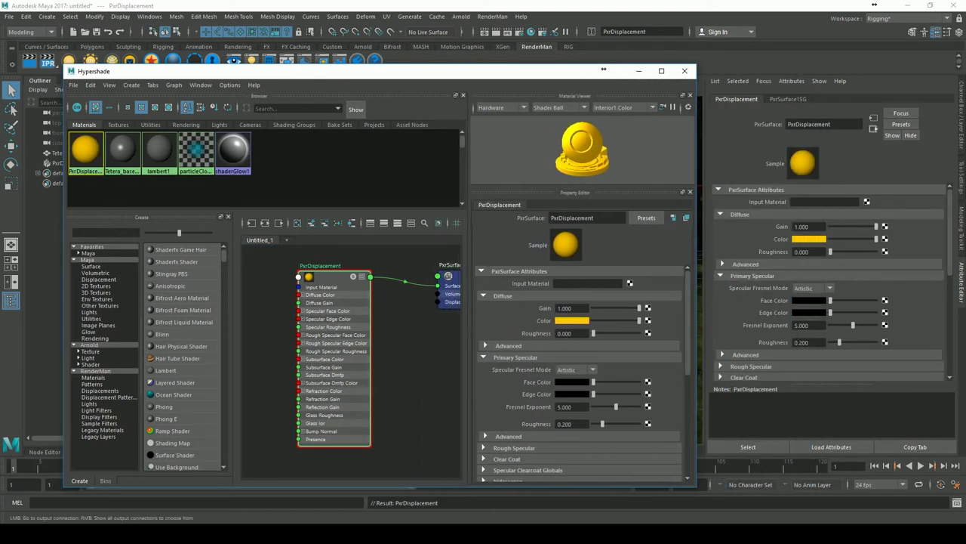
pyautogui.click(874, 130)
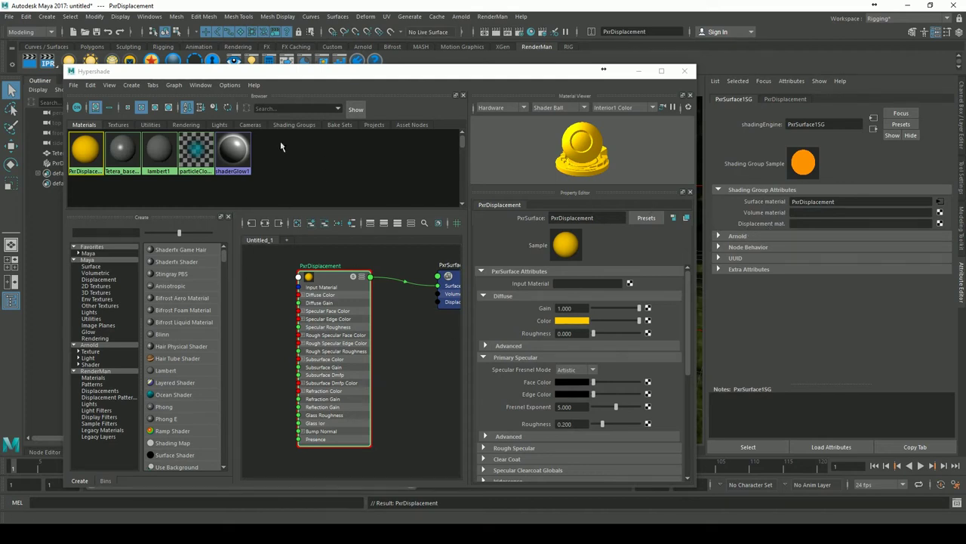
pyautogui.moveTo(66, 168); pyautogui.dragTo(11, 169)
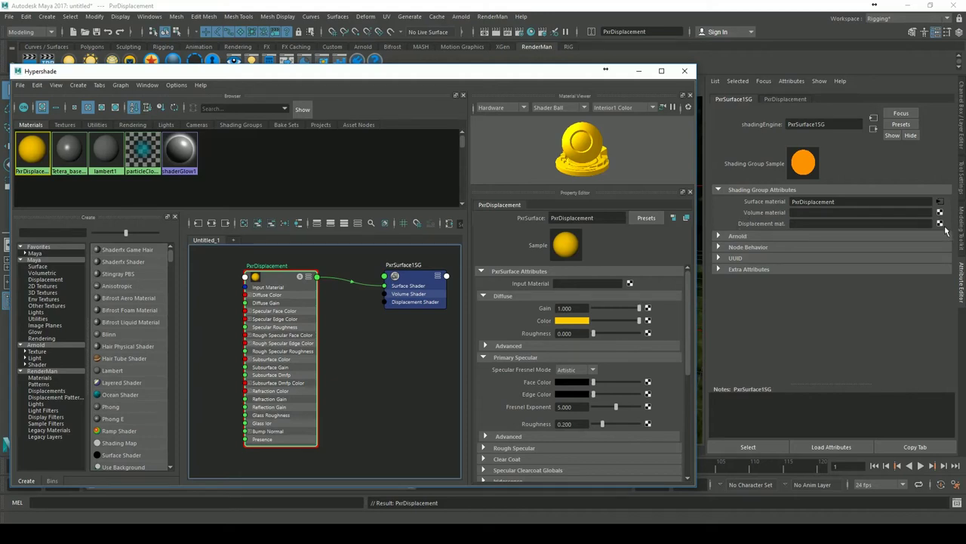
# Create a PxrDisplace node from the RenderMan displacement node list
pyautogui.click(69, 234)
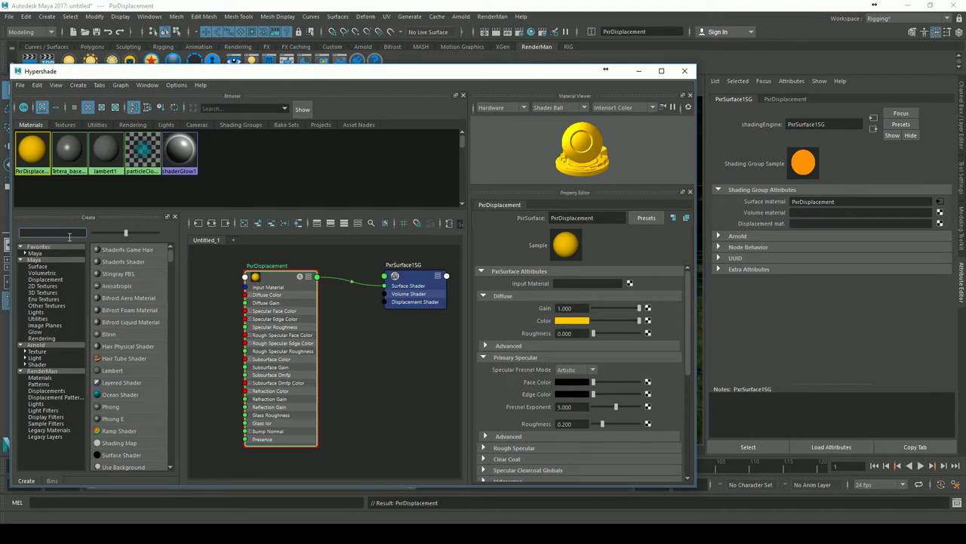
pyautogui.write('dipla')
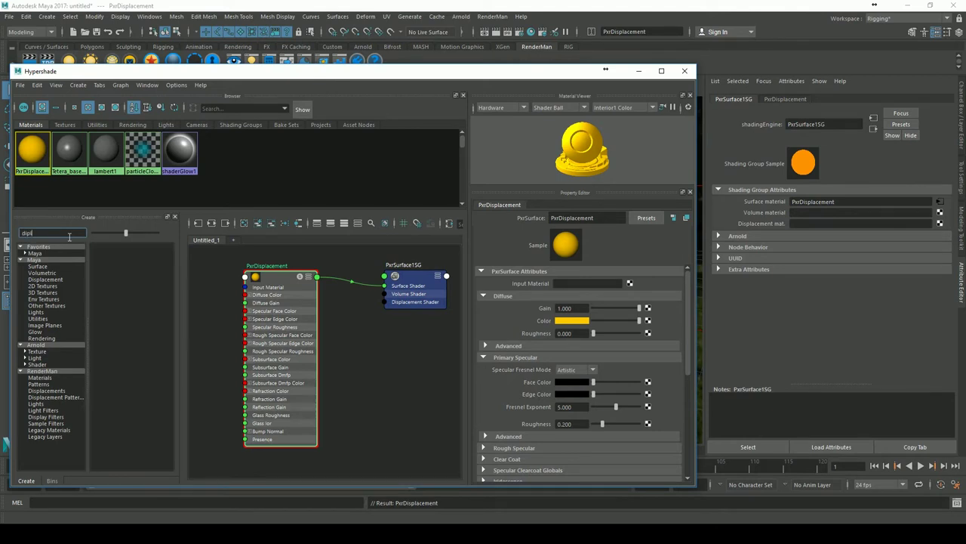
pyautogui.press('BackSpace')
pyautogui.press('BackSpace')
pyautogui.press('BackSpace')
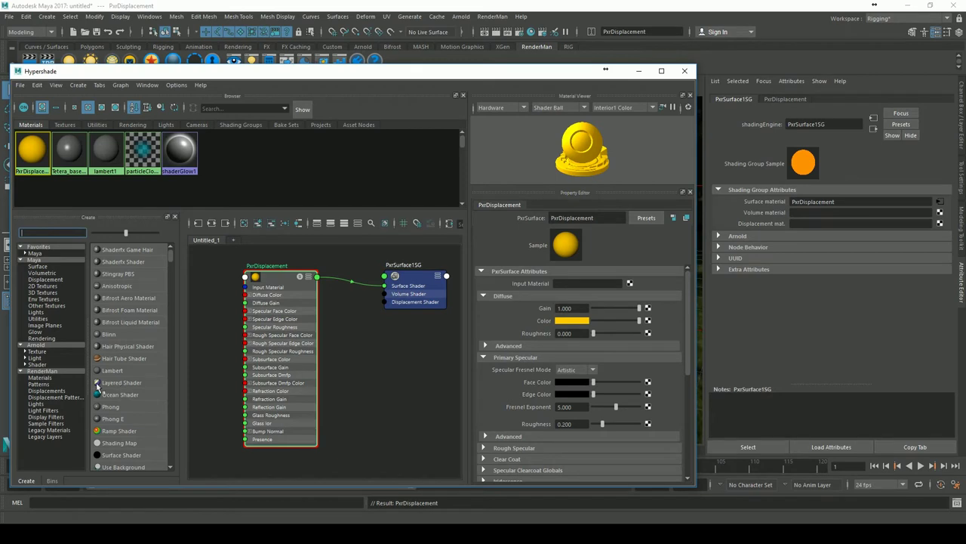
pyautogui.click(53, 371)
pyautogui.click(50, 391)
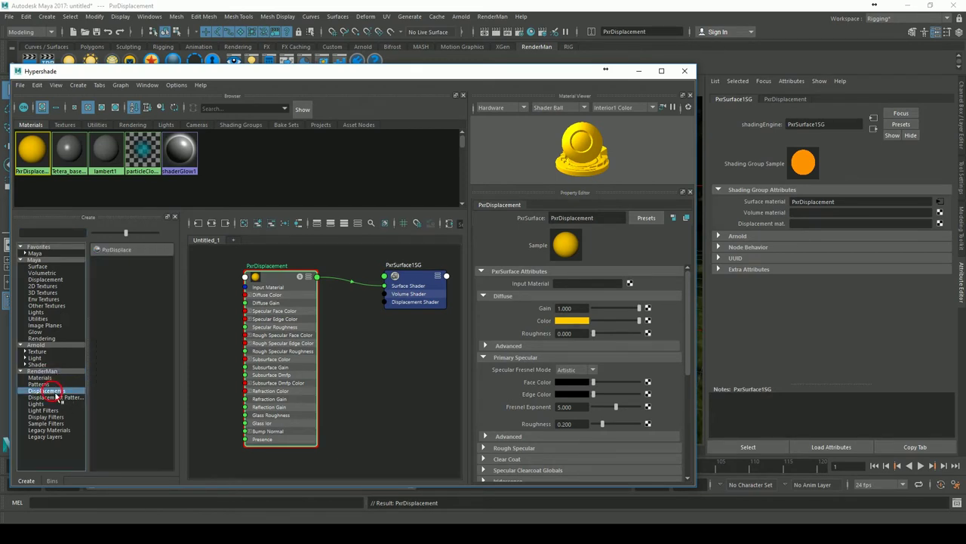
pyautogui.click(117, 250)
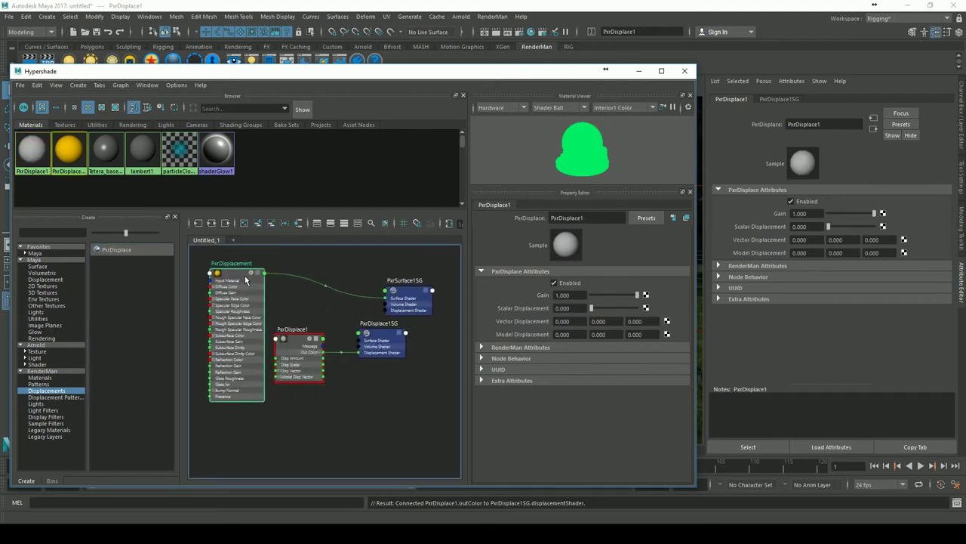
# Arrange PxrSurface1SG, PxrDisplace1 and PxrDisplace1SG in the graph and inspect the shading groups
pyautogui.moveTo(408, 299); pyautogui.dragTo(422, 274)
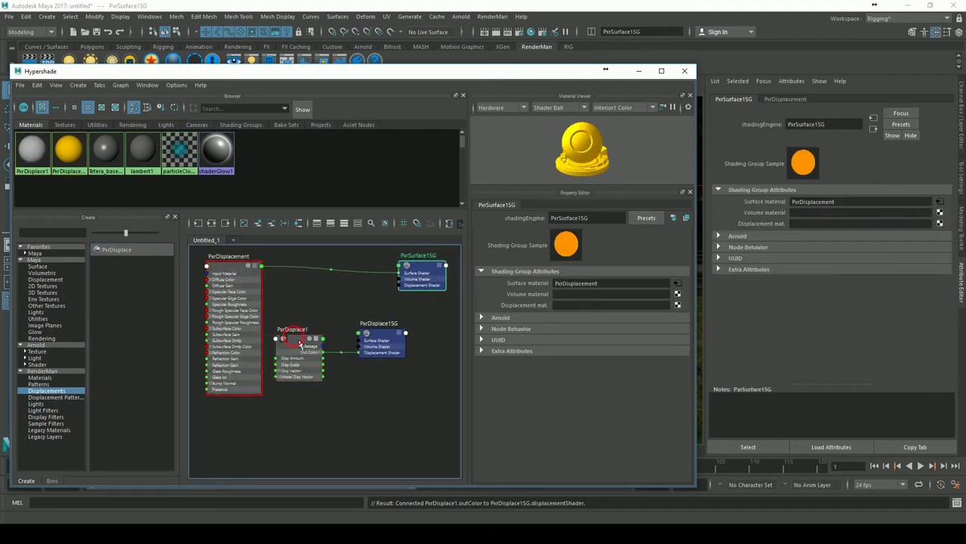
pyautogui.moveTo(299, 343); pyautogui.dragTo(332, 383)
pyautogui.moveTo(379, 338); pyautogui.dragTo(407, 384)
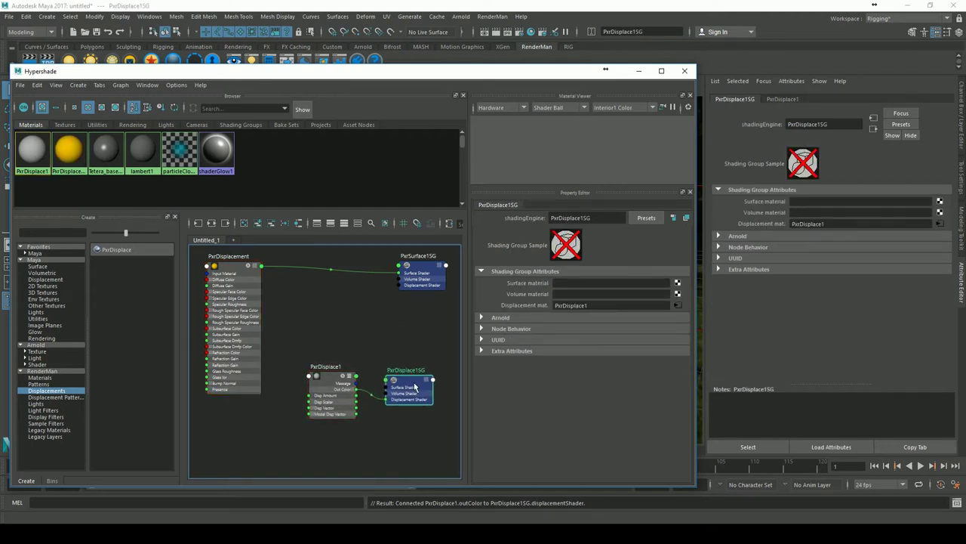
pyautogui.moveTo(415, 387); pyautogui.dragTo(410, 385)
pyautogui.click(425, 268)
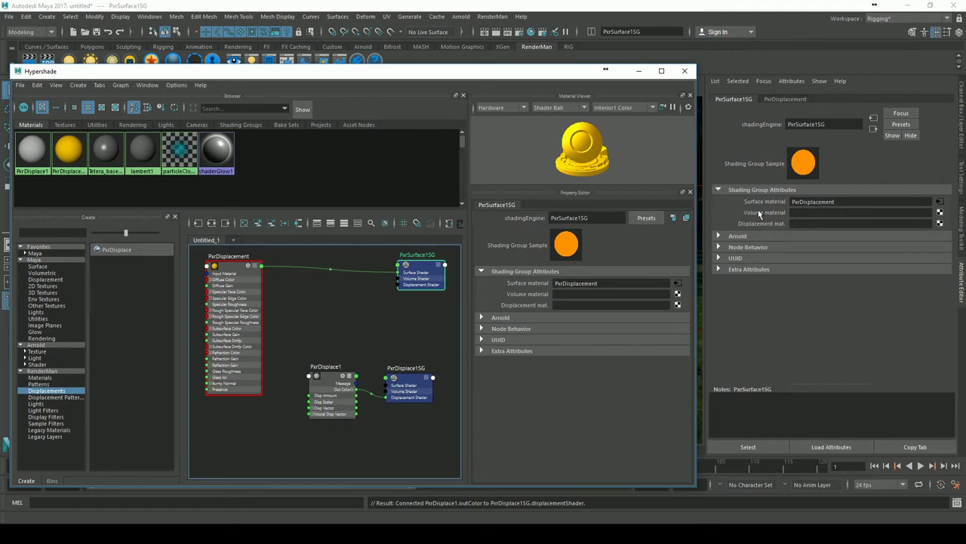
pyautogui.click(414, 387)
pyautogui.moveTo(333, 382); pyautogui.dragTo(339, 382)
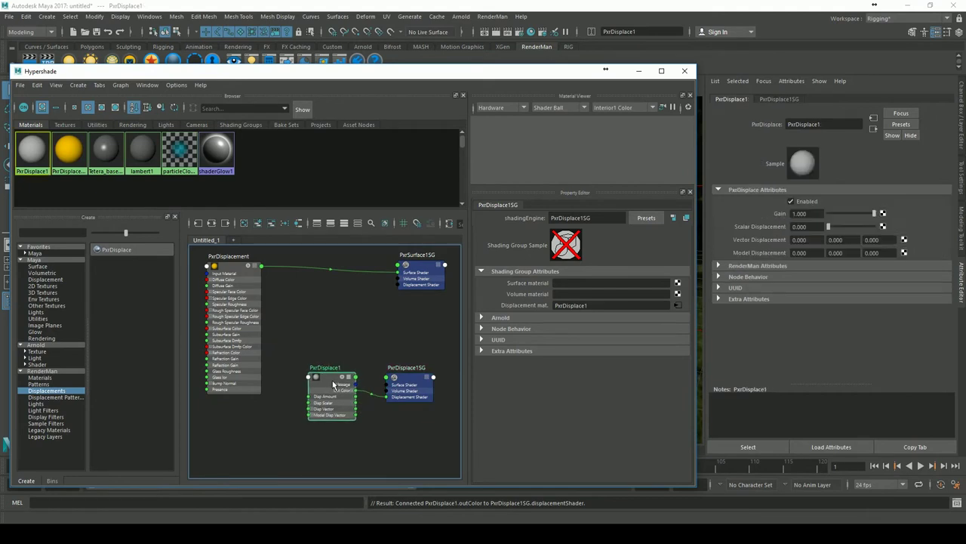
pyautogui.click(413, 381)
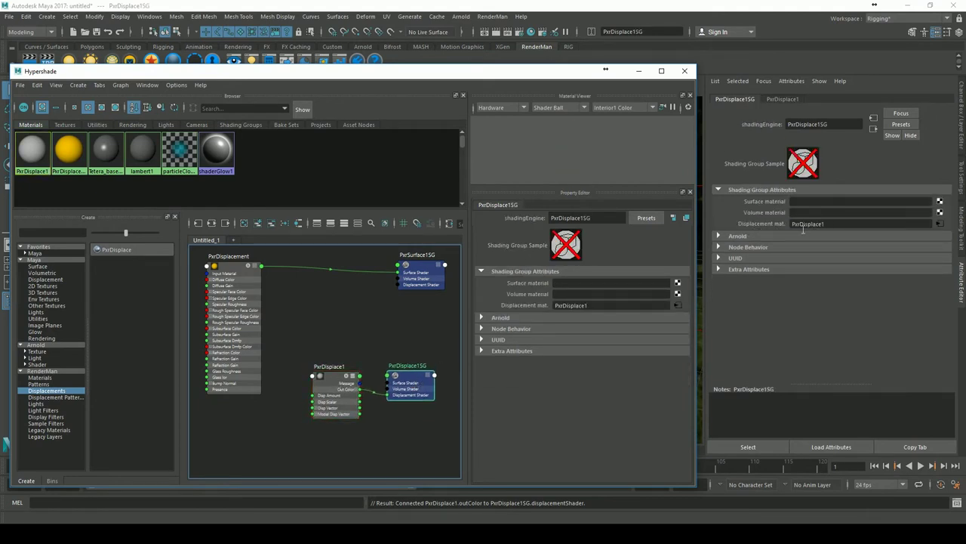
# Wire PxrDisplace1's output into PxrSurface1SG's displacement, then remove that connection
pyautogui.click(388, 404)
pyautogui.moveTo(360, 388)
pyautogui.mouseDown()
pyautogui.moveTo(385, 294)
pyautogui.moveTo(405, 292)
pyautogui.mouseUp()
pyautogui.click(417, 286)
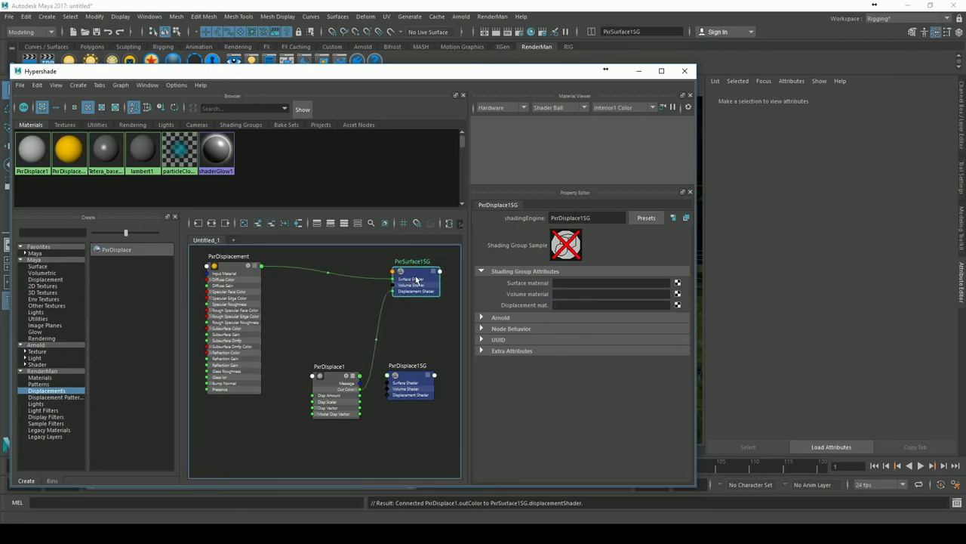
pyautogui.moveTo(413, 285); pyautogui.dragTo(410, 287)
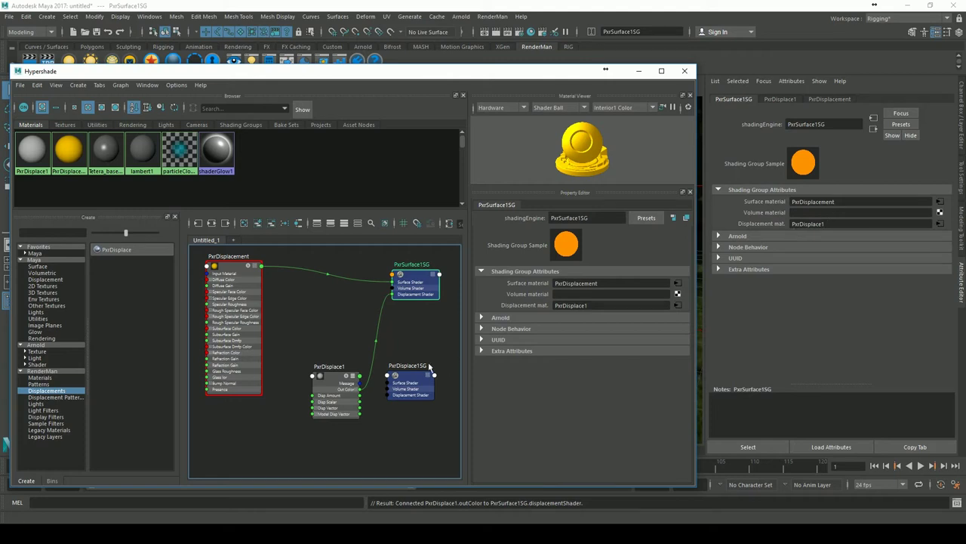
pyautogui.click(382, 351)
pyautogui.press('Delete')
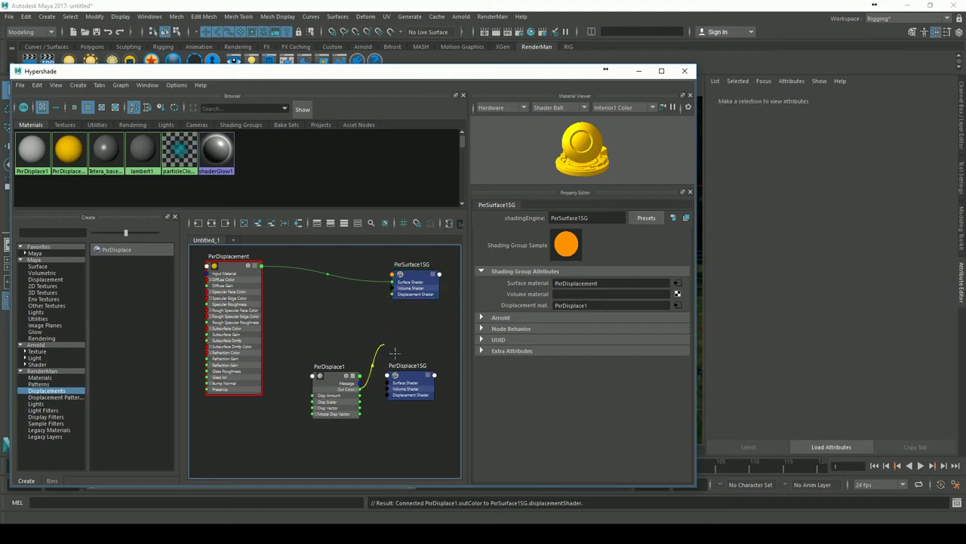
pyautogui.click(332, 370)
# Delete PxrDisplace1 and PxrDisplace1SG and bring up PxrSurface1SG's attributes
pyautogui.click(277, 231)
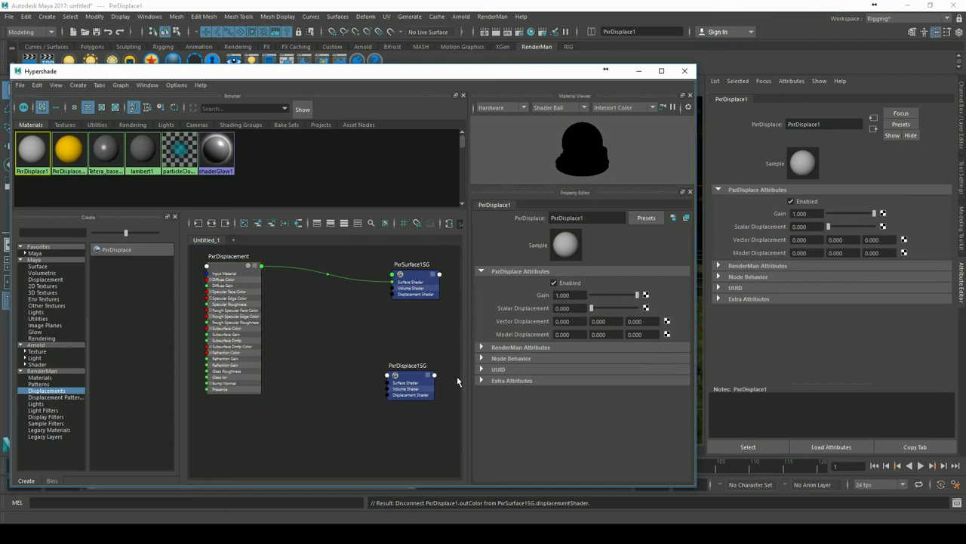
pyautogui.click(271, 223)
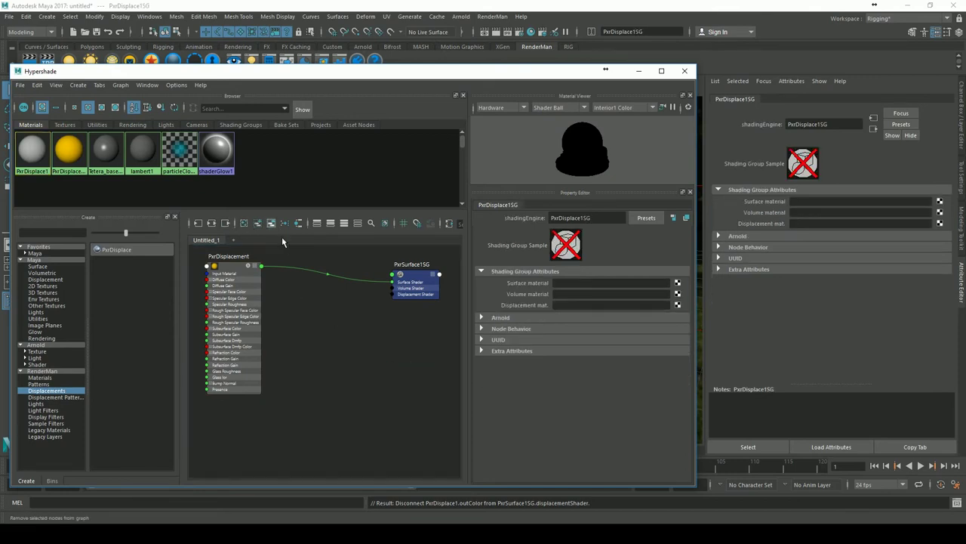
pyautogui.moveTo(415, 282); pyautogui.dragTo(409, 279)
pyautogui.click(246, 275)
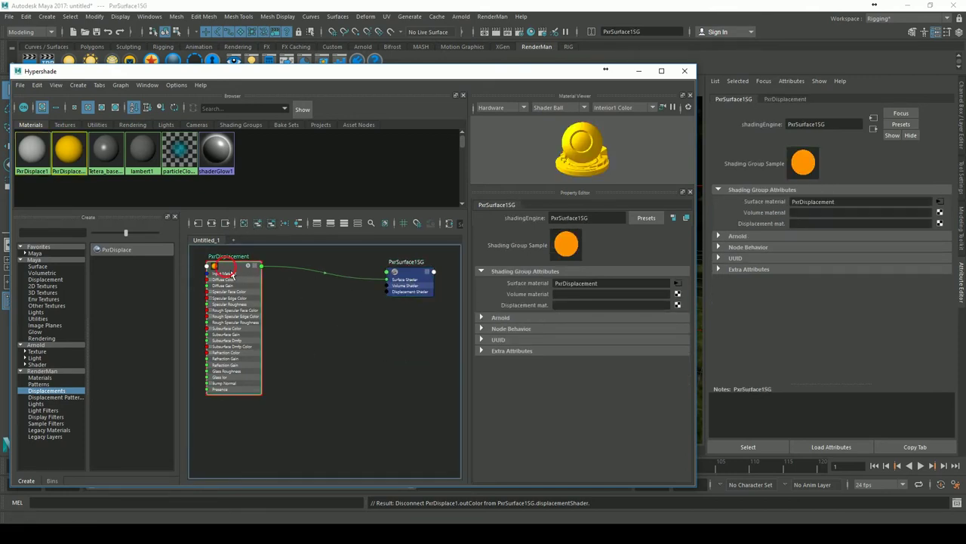
pyautogui.click(877, 131)
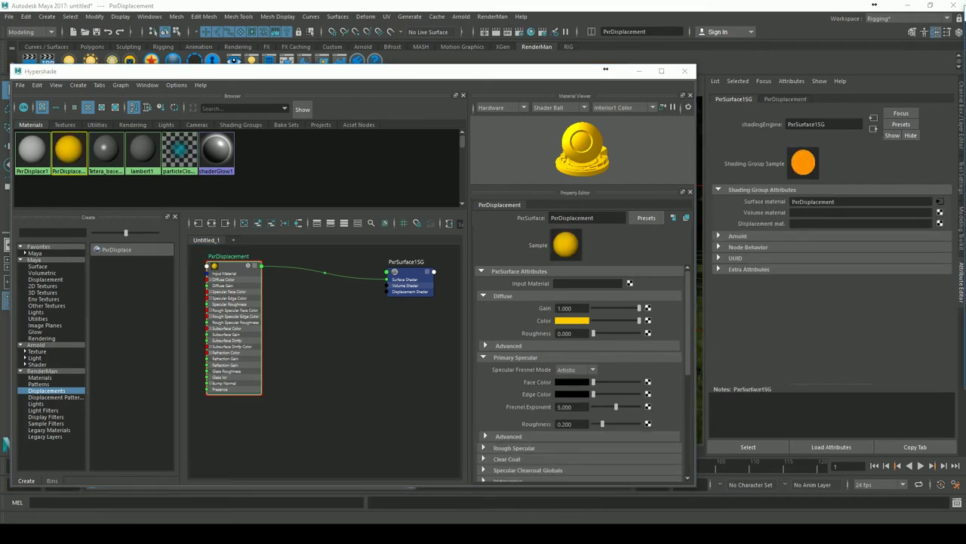
# Create a new PxrDisplace2 and connect its outColor to PxrSurface1SG.displacementShader
pyautogui.moveTo(576, 99); pyautogui.dragTo(509, 123)
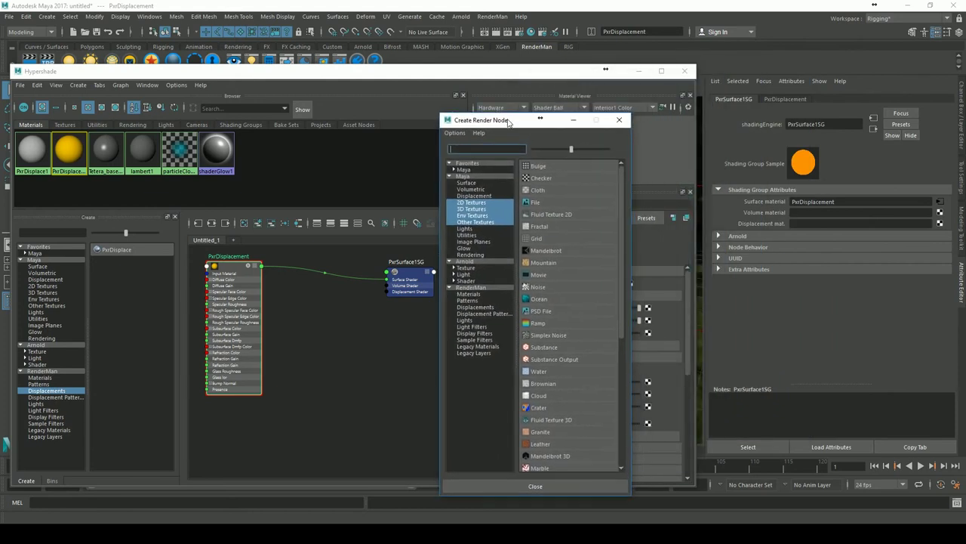
pyautogui.click(479, 308)
pyautogui.click(538, 173)
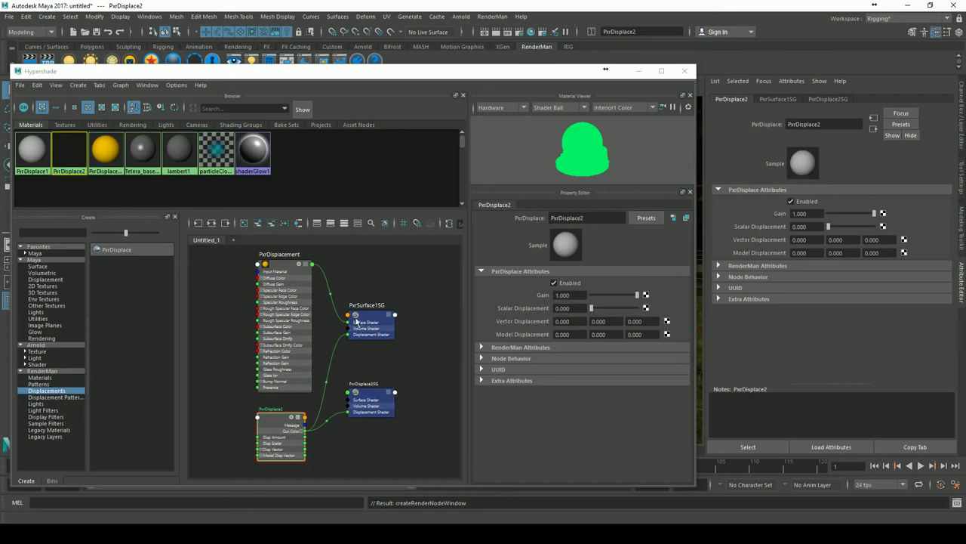
pyautogui.moveTo(358, 321); pyautogui.dragTo(387, 318)
pyautogui.moveTo(305, 430); pyautogui.dragTo(376, 333)
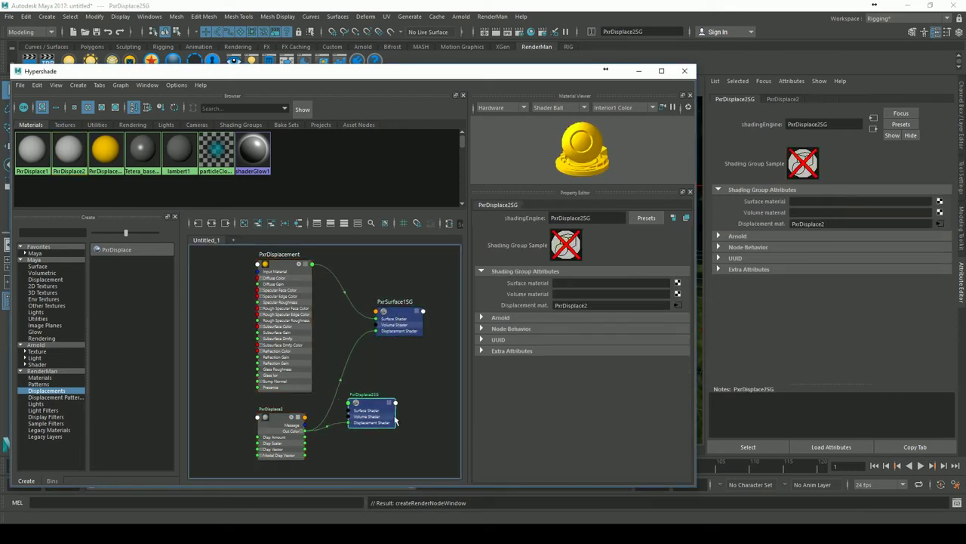
pyautogui.moveTo(358, 405); pyautogui.dragTo(393, 422)
# Delete the stray PxrDisplace2SG node and reframe the graph around the remaining nodes
pyautogui.click(353, 436)
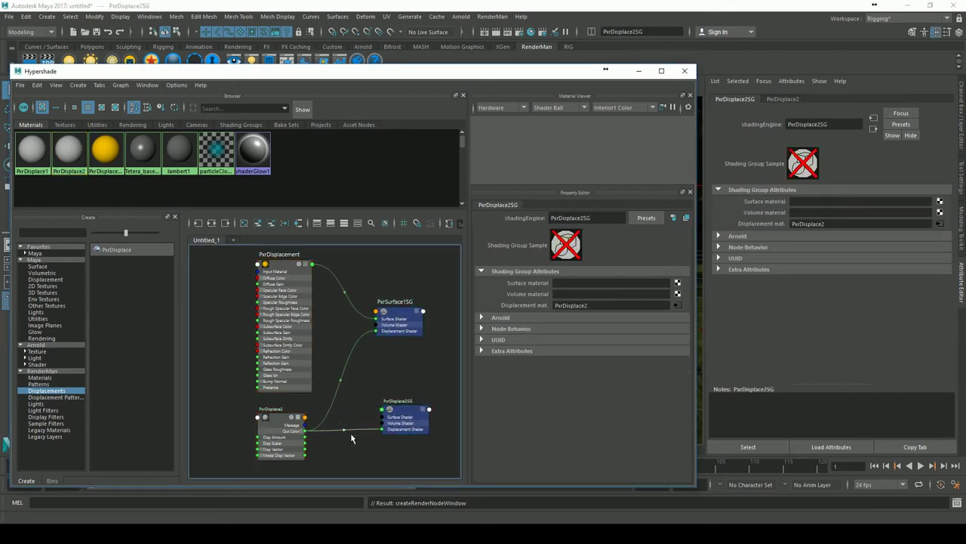
pyautogui.click(400, 412)
pyautogui.press('Delete')
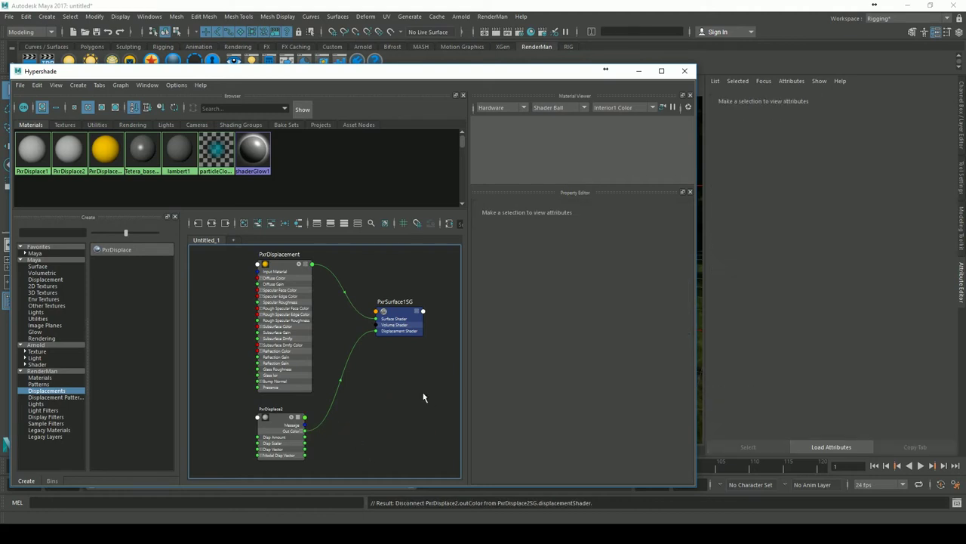
pyautogui.press('a')
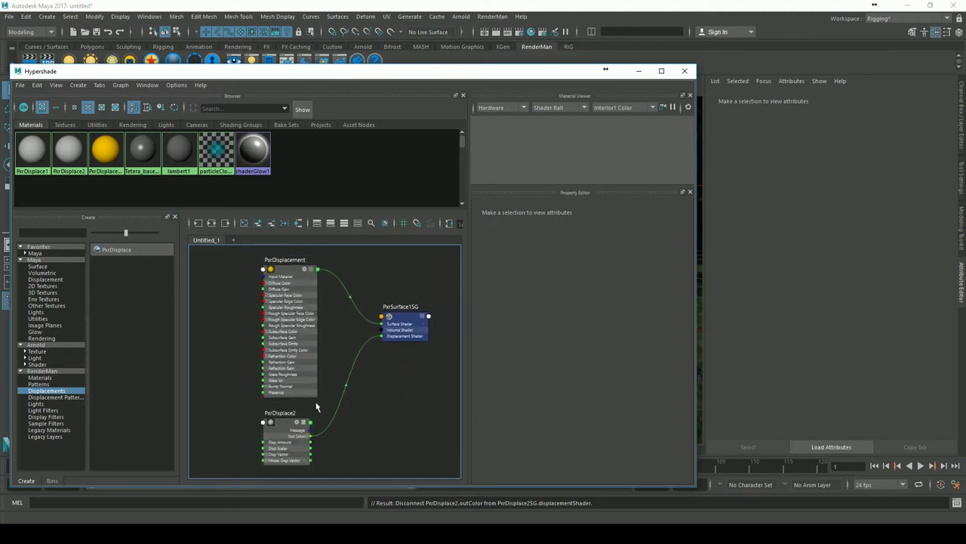
pyautogui.press('a')
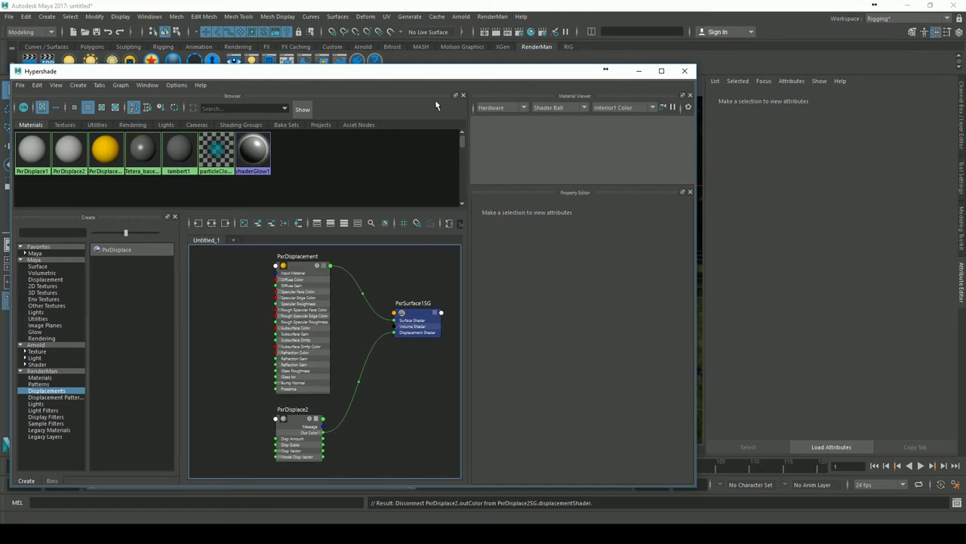
# Enlarge the graph, show all node attributes, and spread out PxrDisplacement, PxrSurface1SG and PxrDisplace2
pyautogui.moveTo(704, 156); pyautogui.dragTo(805, 156)
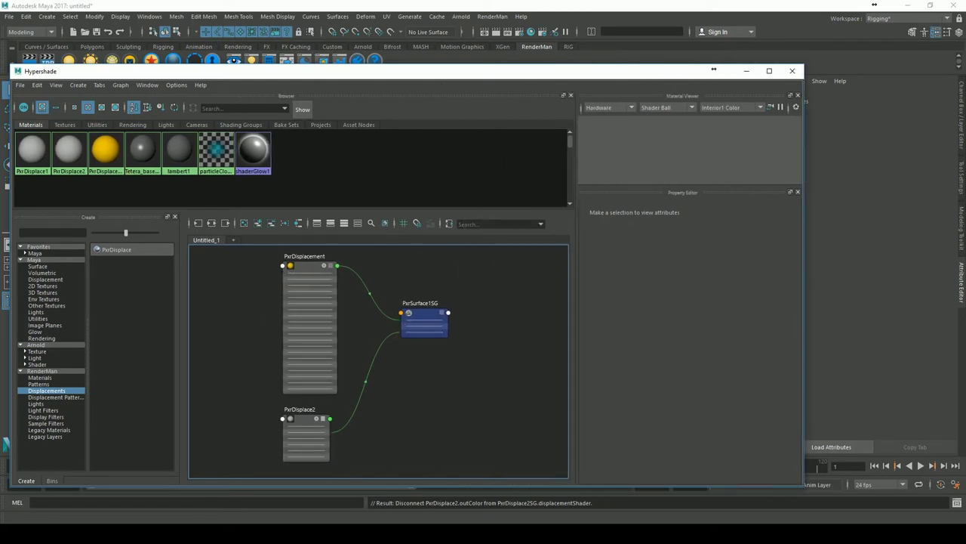
pyautogui.press('a')
pyautogui.press('3')
pyautogui.moveTo(327, 282)
pyautogui.mouseDown()
pyautogui.moveTo(238, 280)
pyautogui.moveTo(232, 270)
pyautogui.mouseUp()
pyautogui.moveTo(465, 321); pyautogui.dragTo(545, 264)
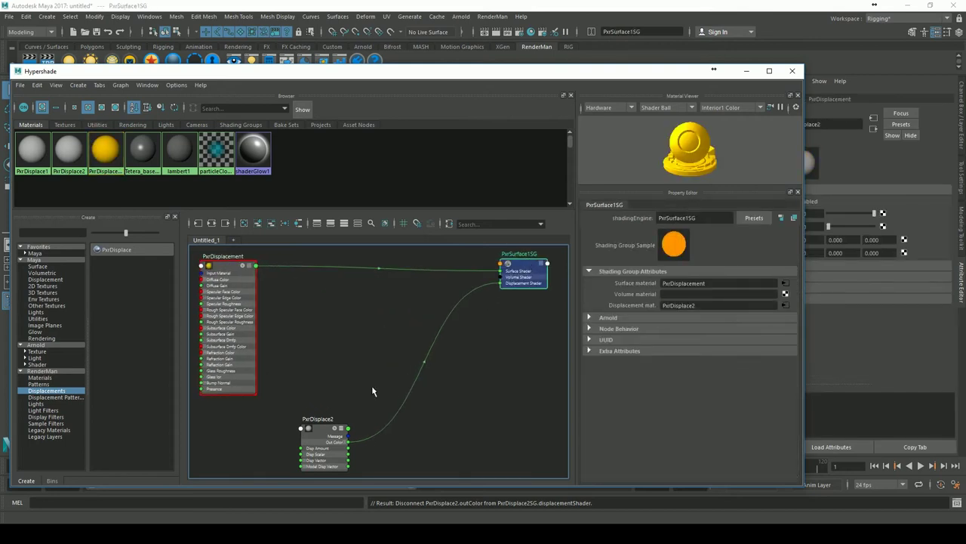
pyautogui.moveTo(331, 435); pyautogui.dragTo(468, 370)
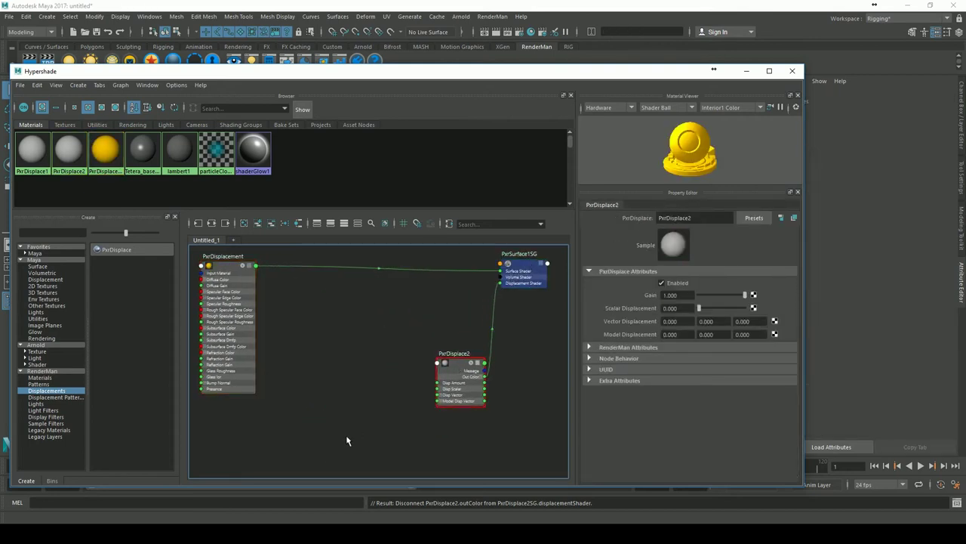
# Create a PxrDispTransform1 node from RenderMan Displacement Patterns and inspect PxrDisplace2's attributes
pyautogui.click(56, 398)
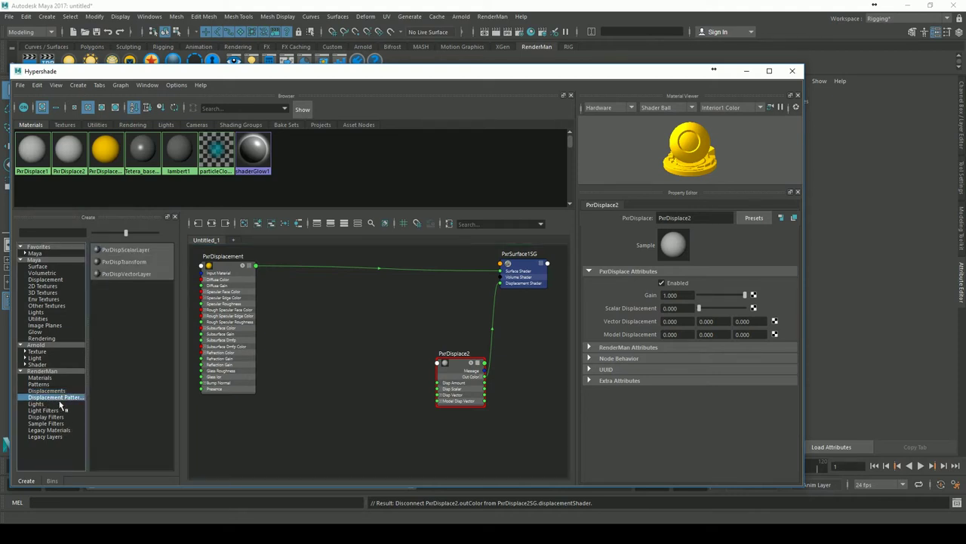
pyautogui.moveTo(89, 388); pyautogui.dragTo(98, 386)
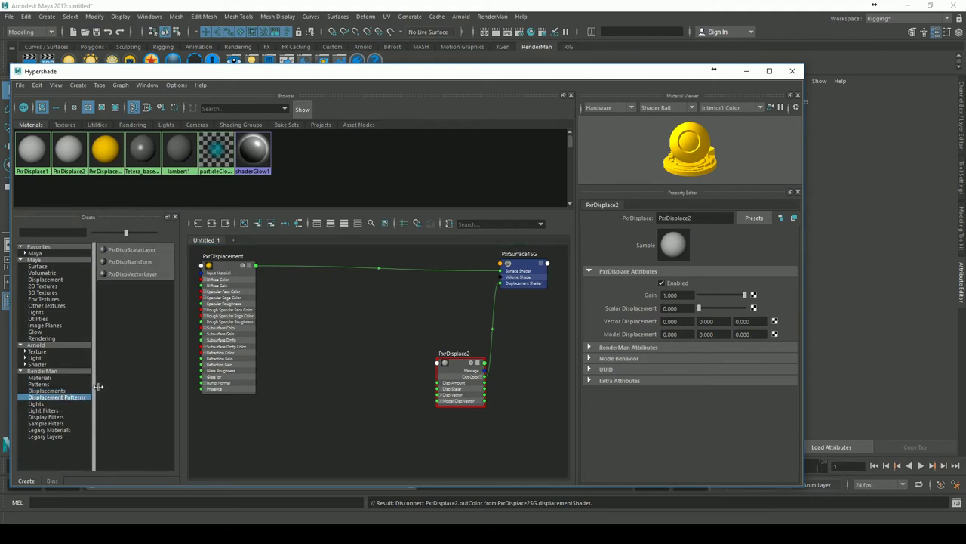
pyautogui.click(136, 262)
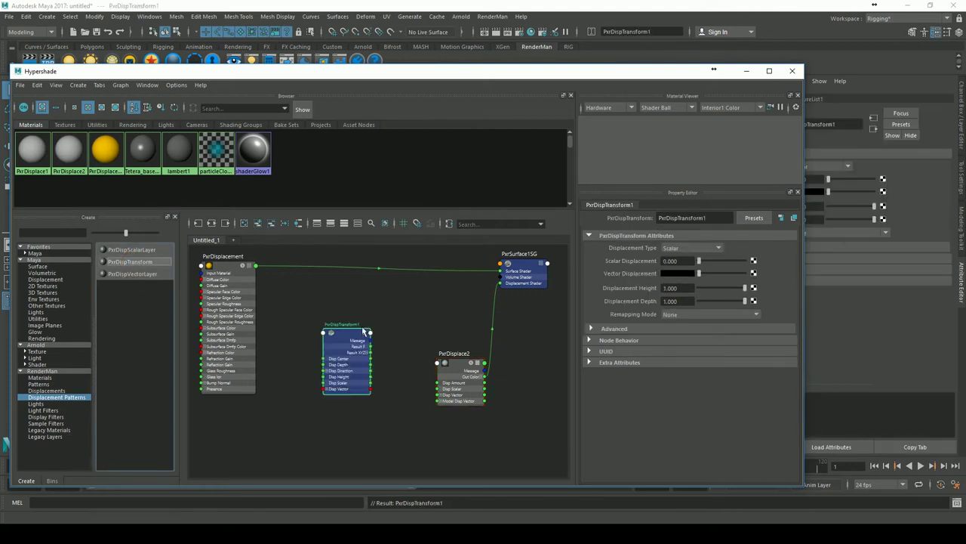
pyautogui.moveTo(344, 338); pyautogui.dragTo(355, 371)
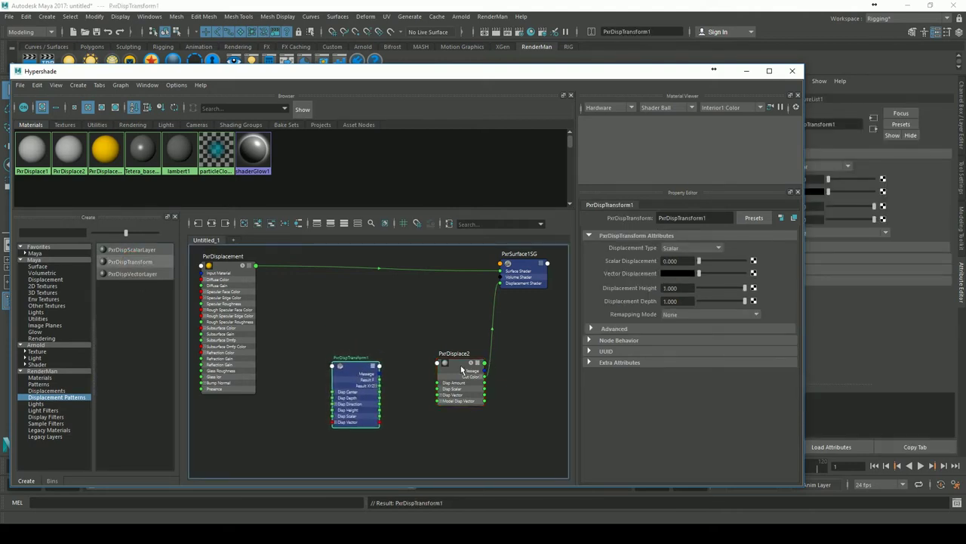
pyautogui.click(462, 369)
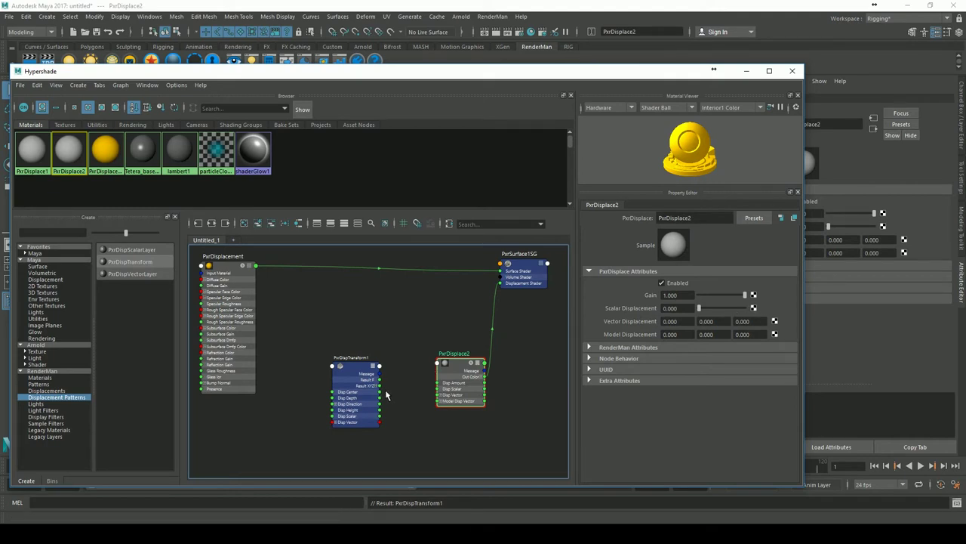
pyautogui.moveTo(355, 363); pyautogui.dragTo(307, 294)
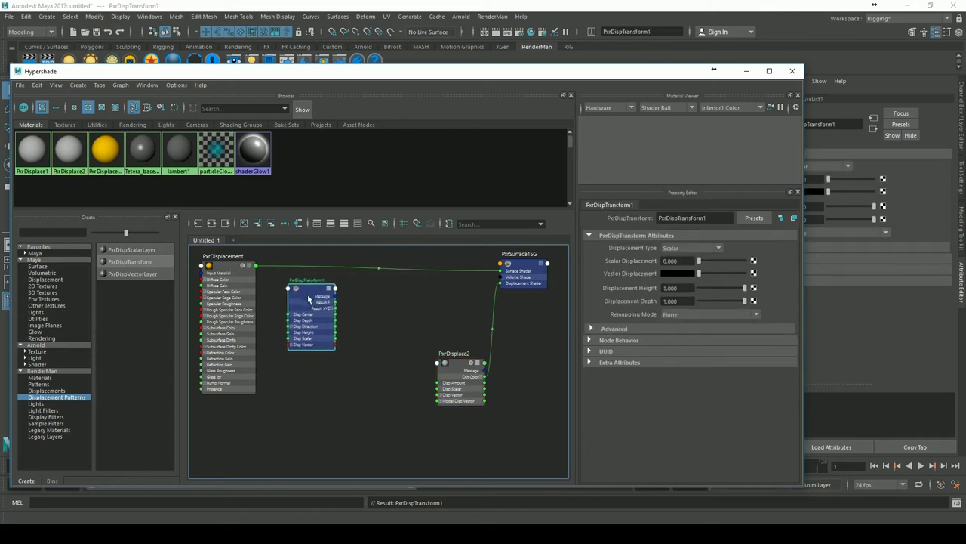
pyautogui.click(459, 364)
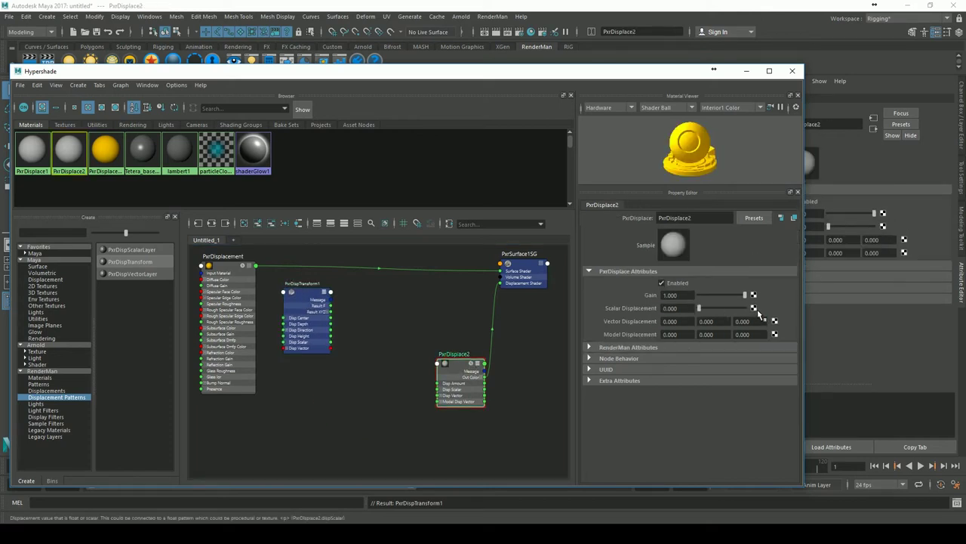
# Map a new PxrDispTransform2 into PxrDisplace2's Scalar Displacement and place it beside PxrDisplace2
pyautogui.click(754, 308)
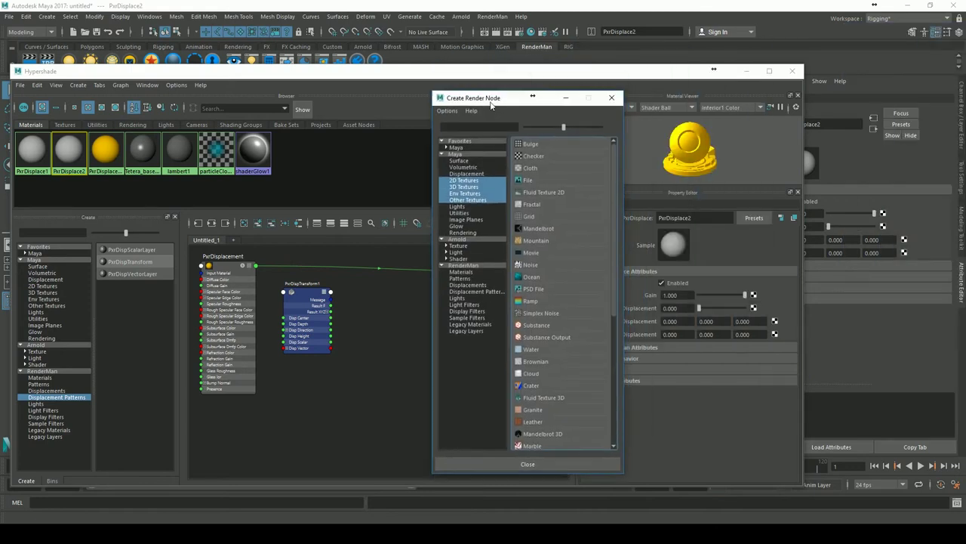
pyautogui.click(479, 295)
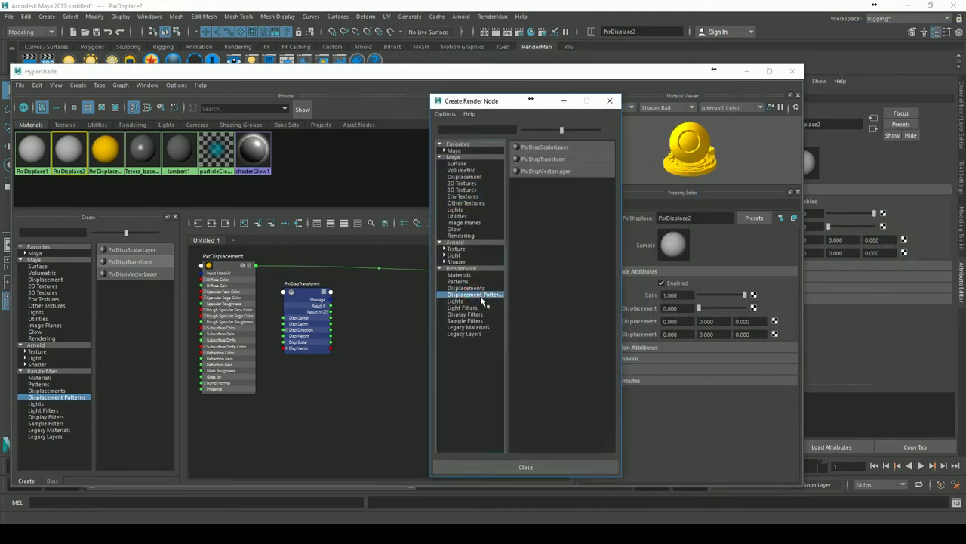
pyautogui.click(551, 160)
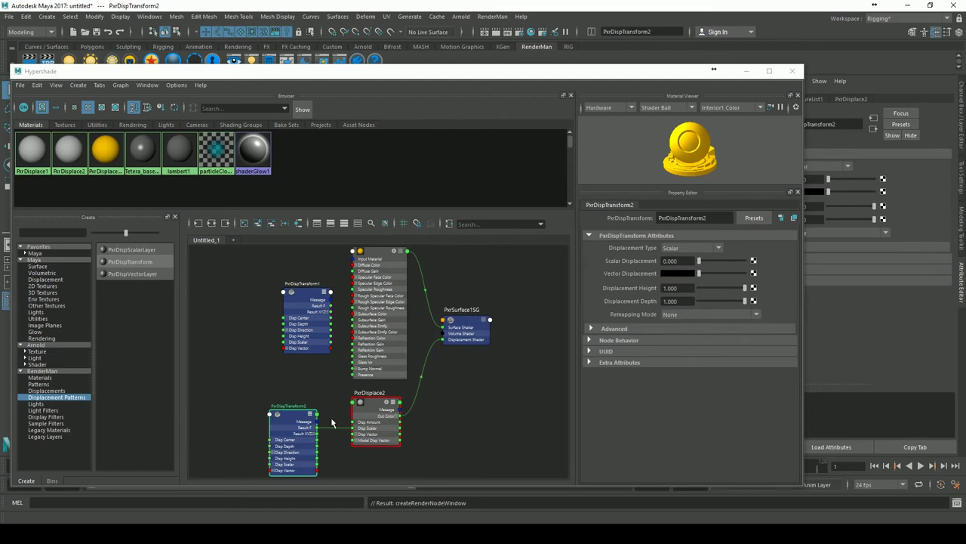
pyautogui.moveTo(302, 417); pyautogui.dragTo(283, 405)
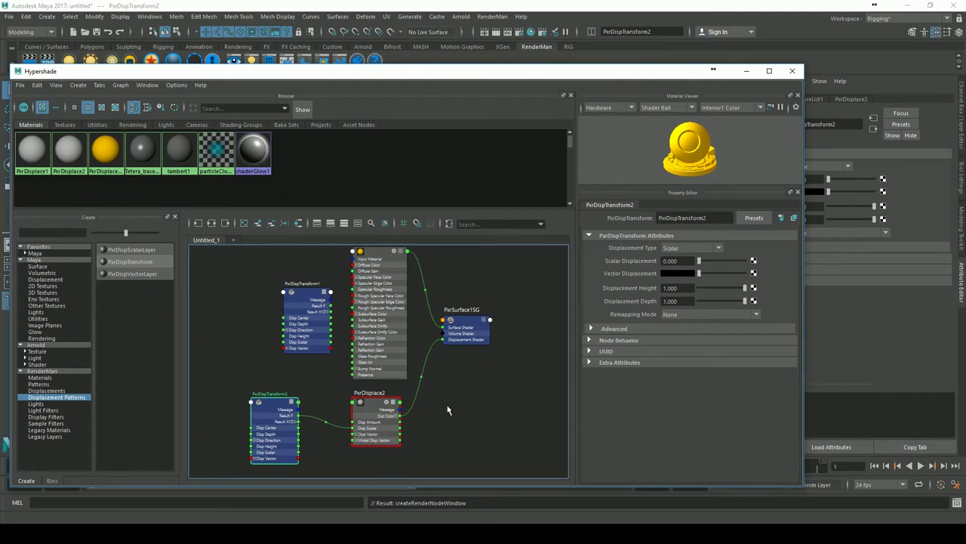
pyautogui.scroll(2, 403, 417)
pyautogui.scroll(2, 470, 393)
pyautogui.scroll(1, 471, 382)
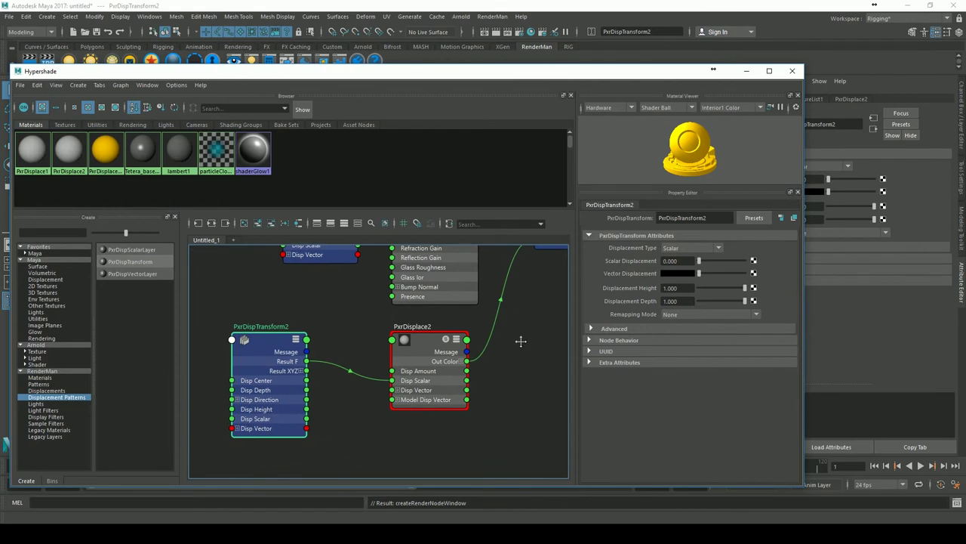
pyautogui.moveTo(292, 351)
pyautogui.mouseDown()
pyautogui.moveTo(299, 367)
pyautogui.moveTo(277, 365)
pyautogui.mouseUp()
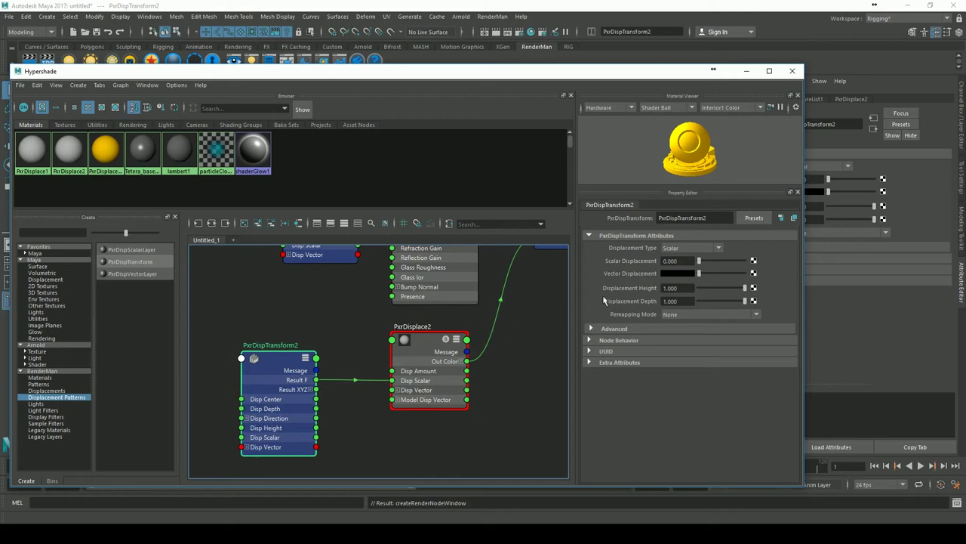
pyautogui.scroll(-2, 468, 453)
pyautogui.scroll(-1, 468, 453)
# Delete the old PxrDispTransform1 and recentre the view on PxrDispTransform2 and PxrDisplace2
pyautogui.click(373, 315)
pyautogui.press('Delete')
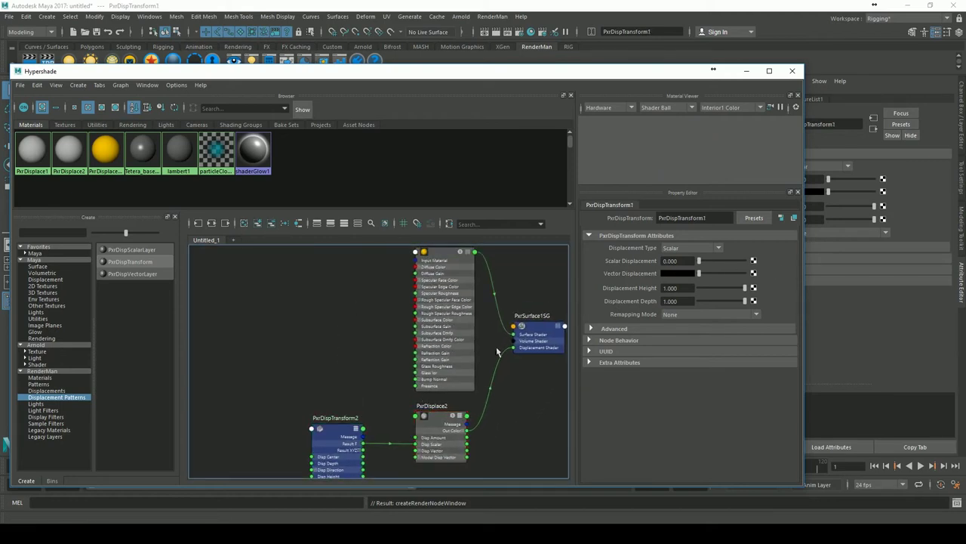
pyautogui.moveTo(474, 345); pyautogui.dragTo(456, 308, button='middle')
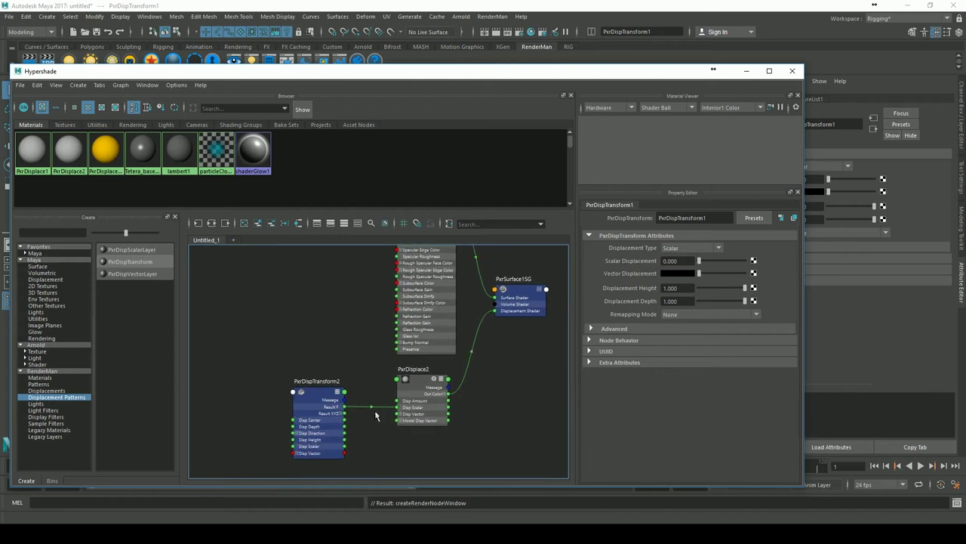
pyautogui.moveTo(382, 377); pyautogui.dragTo(380, 354, button='middle')
pyautogui.scroll(3, 363, 359)
pyautogui.scroll(1, 400, 351)
pyautogui.scroll(-2, 351, 339)
pyautogui.scroll(-2, 391, 339)
pyautogui.scroll(-2, 385, 366)
# Open Create Render Node for PxrDispTransform2's Scalar Displacement input
pyautogui.click(401, 377)
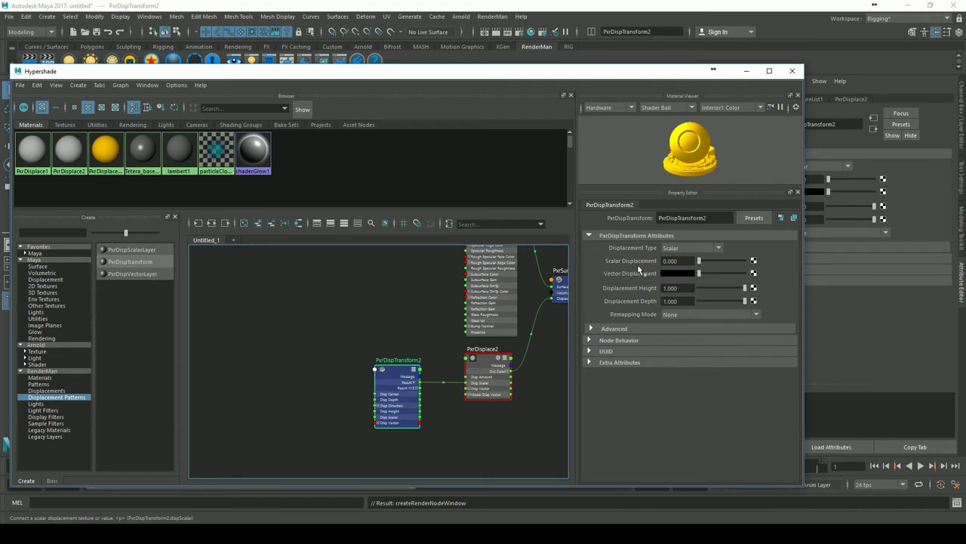
pyautogui.click(753, 264)
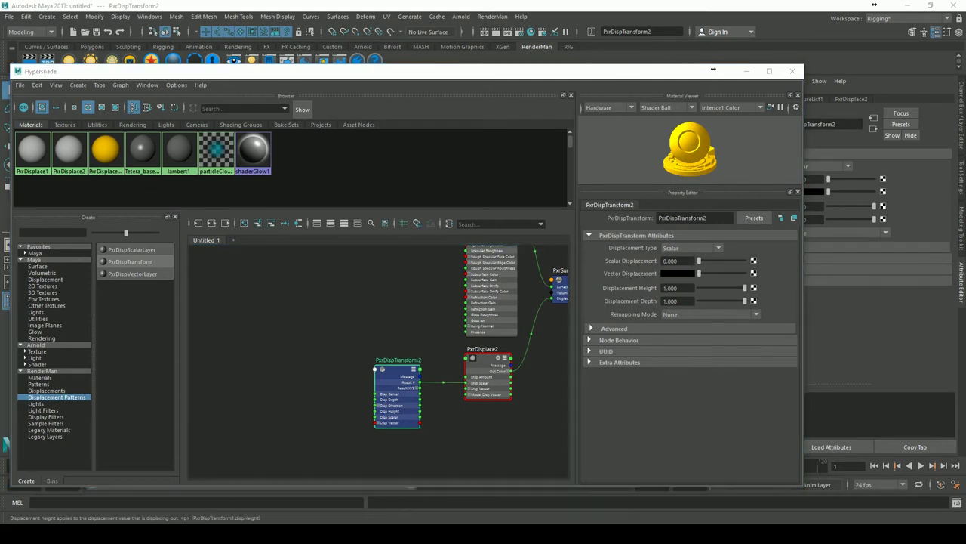
pyautogui.moveTo(902, 58); pyautogui.dragTo(363, 145)
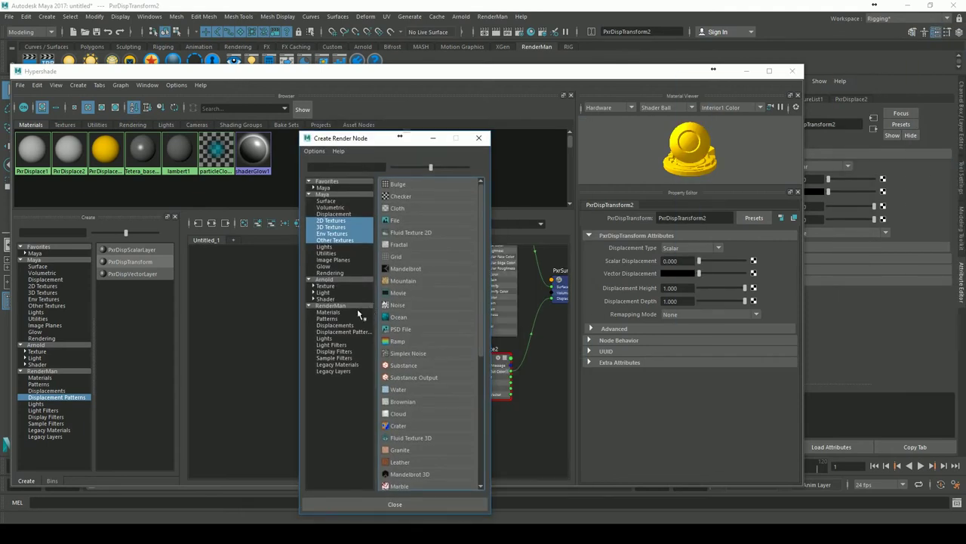
# Create a PxrTexture1 node for PxrDispTransform2, expand its attributes and arrange it in the graph
pyautogui.click(346, 307)
pyautogui.moveTo(481, 250); pyautogui.dragTo(492, 344)
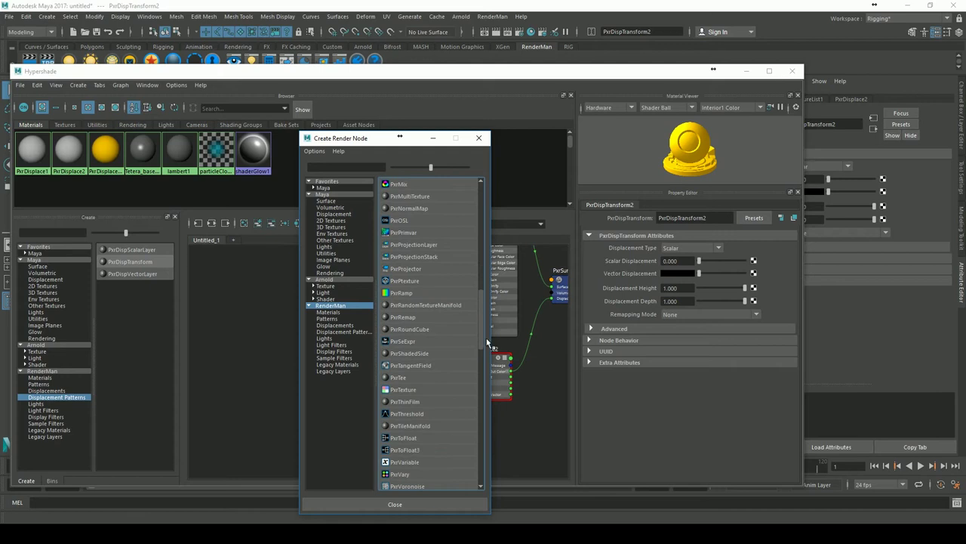
pyautogui.click(403, 391)
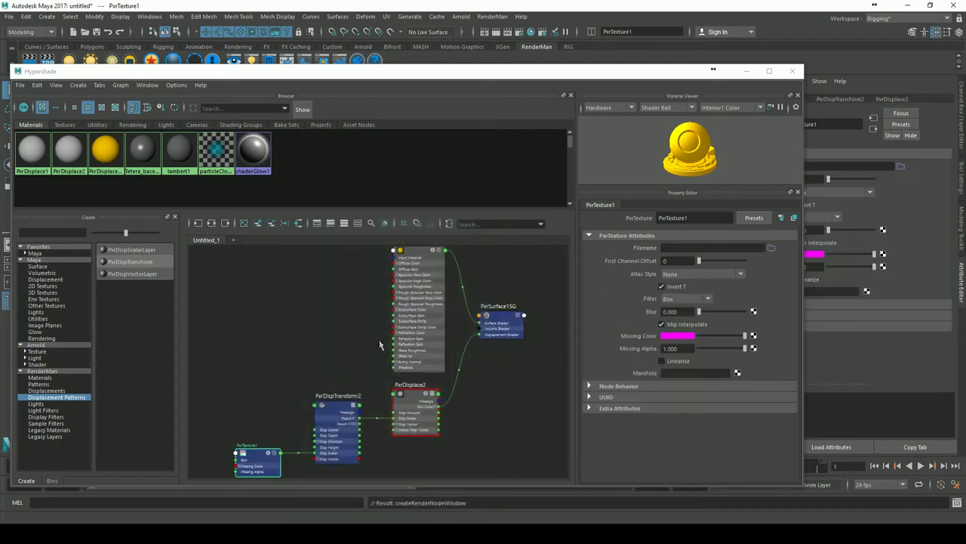
pyautogui.keyDown('alt'); pyautogui.moveTo(311, 350); pyautogui.dragTo(361, 342, button='middle'); pyautogui.keyUp('alt')
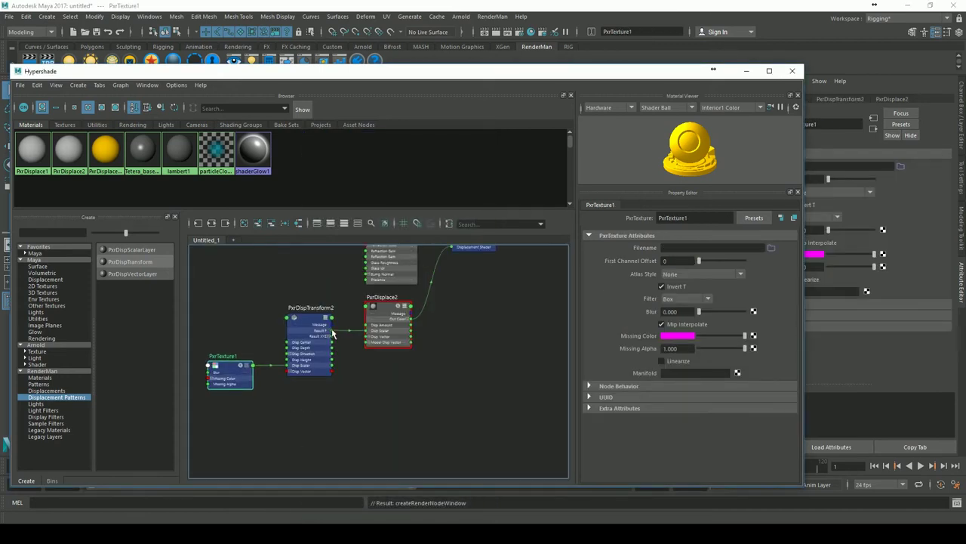
pyautogui.keyDown('alt'); pyautogui.moveTo(361, 341); pyautogui.dragTo(450, 317, button='right'); pyautogui.keyUp('alt')
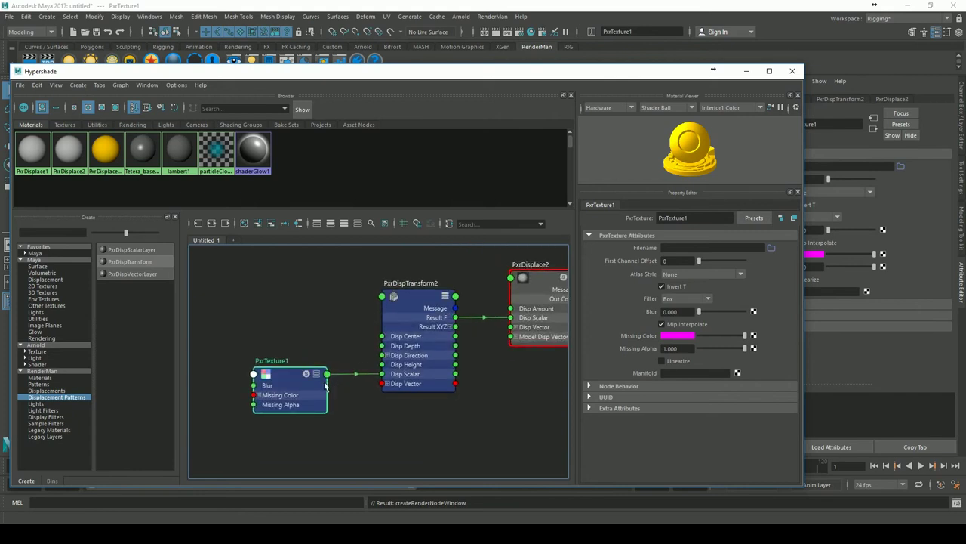
pyautogui.press('1')
pyautogui.press('2')
pyautogui.press('3')
pyautogui.moveTo(290, 381); pyautogui.dragTo(255, 346)
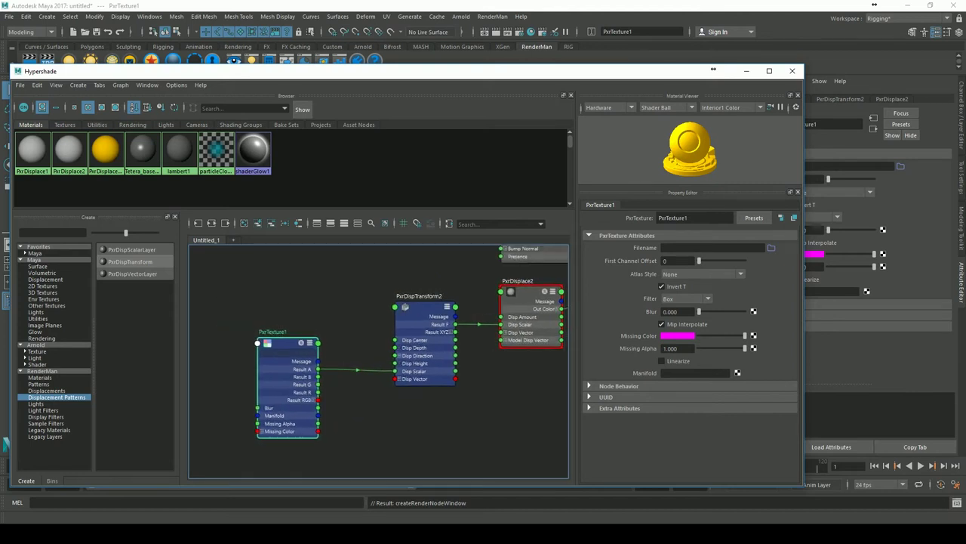
pyautogui.scroll(-2, 233, 375)
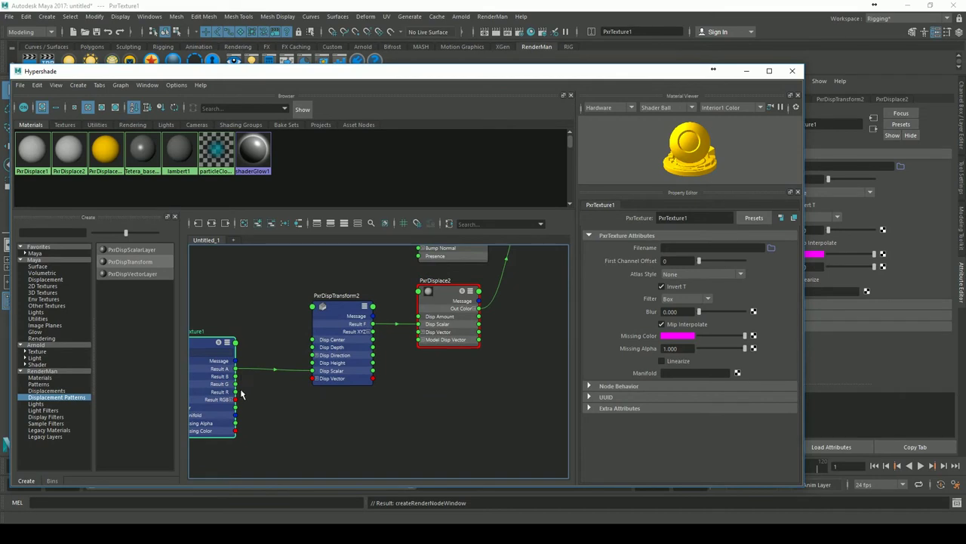
pyautogui.moveTo(438, 362); pyautogui.dragTo(468, 356, button='middle')
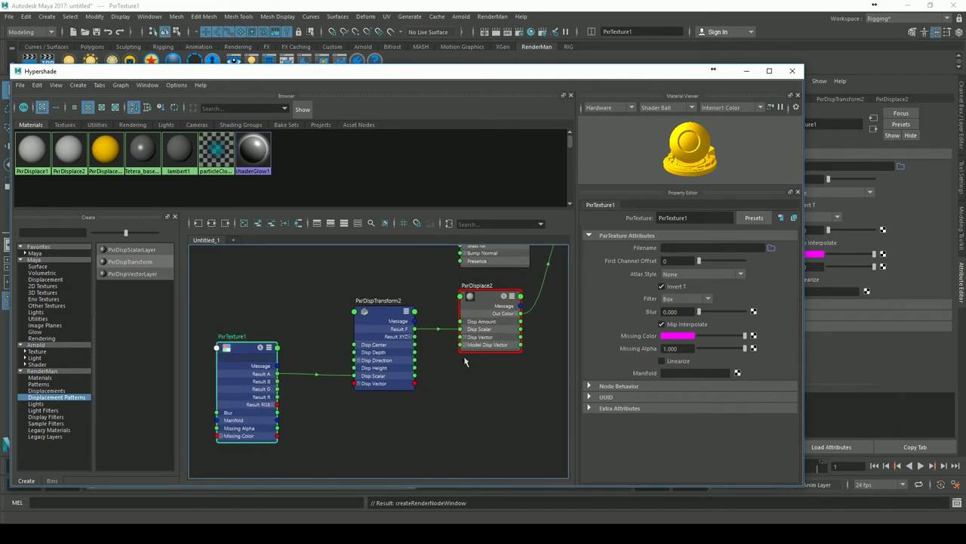
pyautogui.scroll(-2, 468, 357)
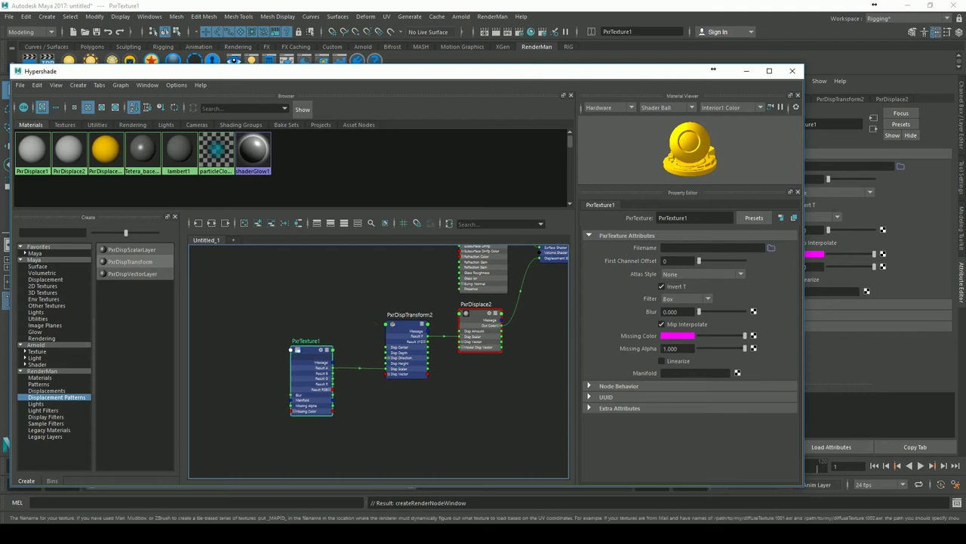
# Load sourceimages/Displacement/tetera_displacement_zbrush-DM2048_u0_v0.exr into PxrTexture1 and close the Hypershade
pyautogui.click(771, 248)
pyautogui.doubleClick(475, 279)
pyautogui.doubleClick(464, 175)
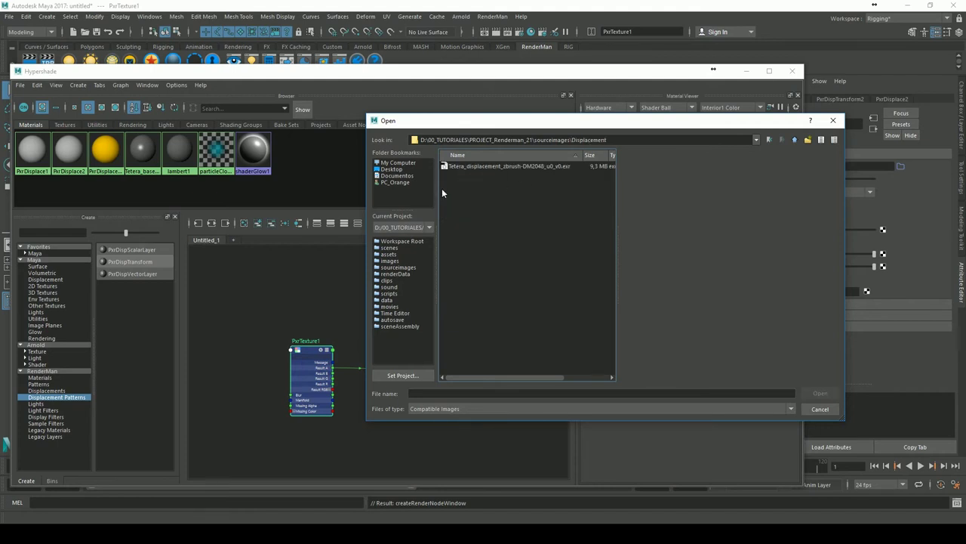
pyautogui.click(447, 166)
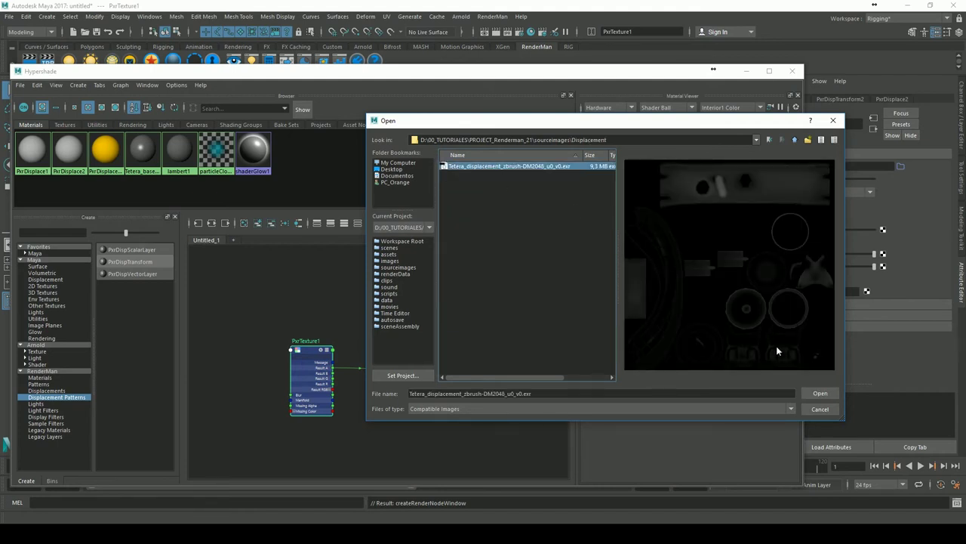
pyautogui.click(820, 393)
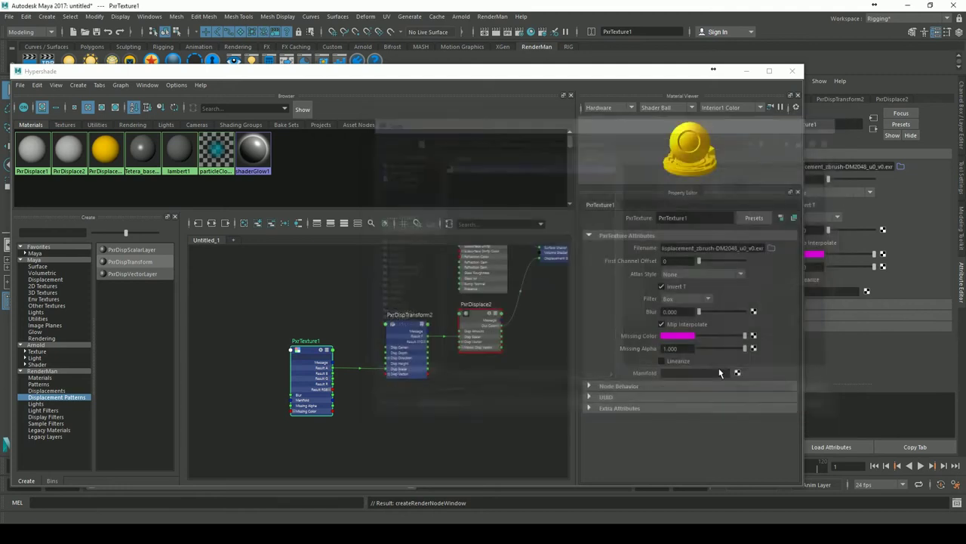
pyautogui.click(792, 70)
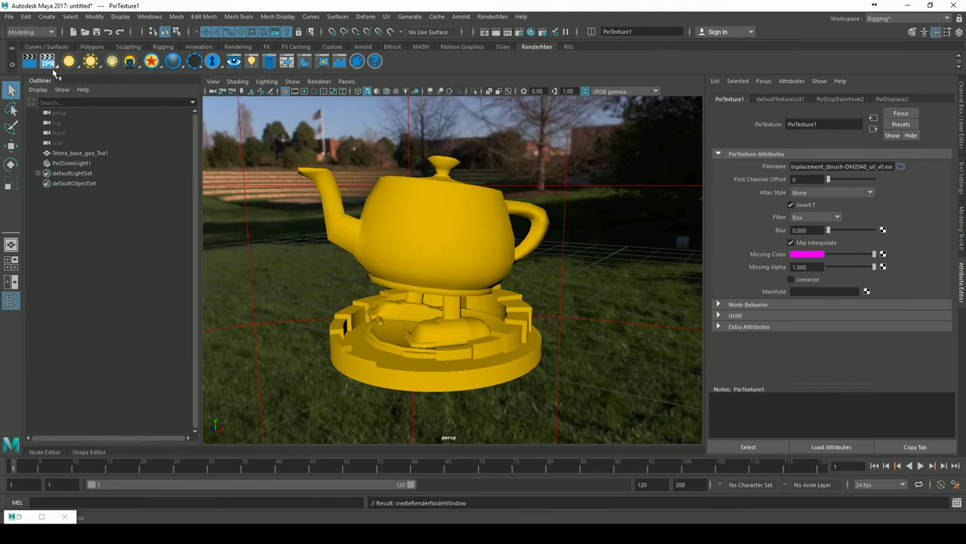
# Start an IPR test render of the teapot and inspect the result
pyautogui.click(52, 68)
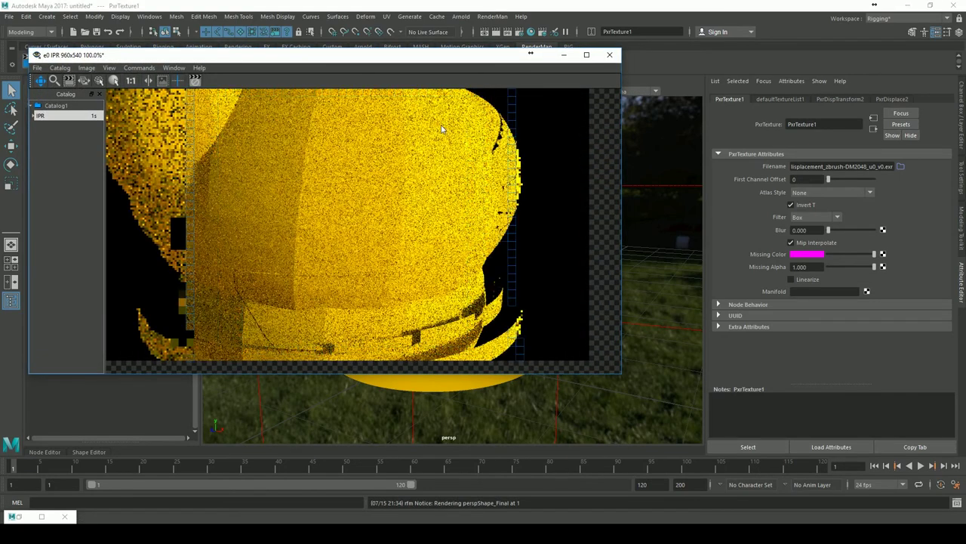
pyautogui.scroll(-3, 414, 209)
pyautogui.rightClick(414, 209)
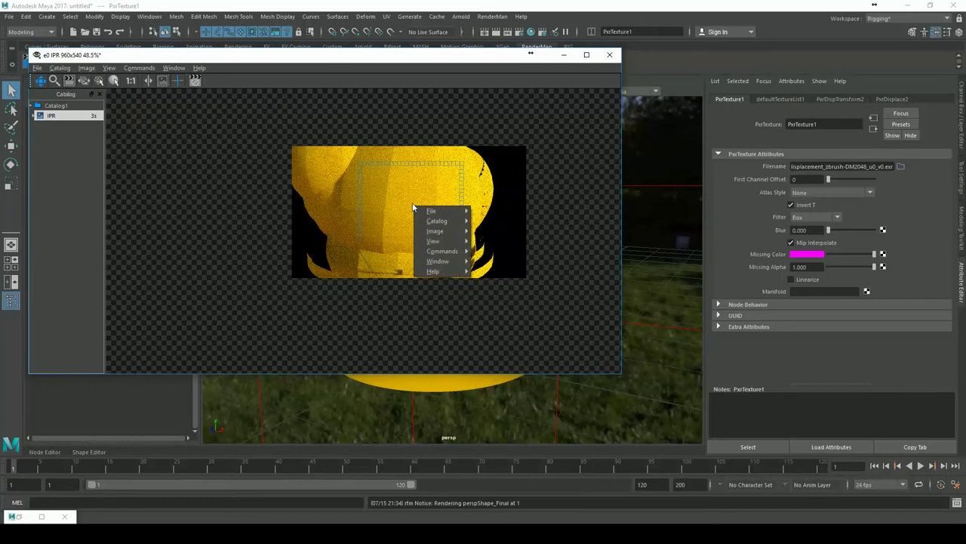
pyautogui.click(356, 237)
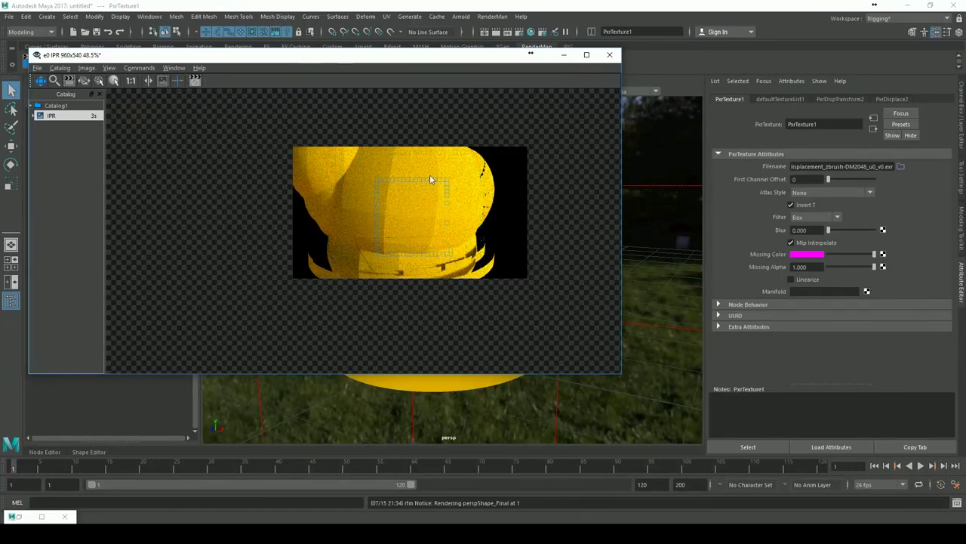
# Close the IPR render window and restore the minimized Hypershade
pyautogui.click(610, 54)
pyautogui.click(505, 283)
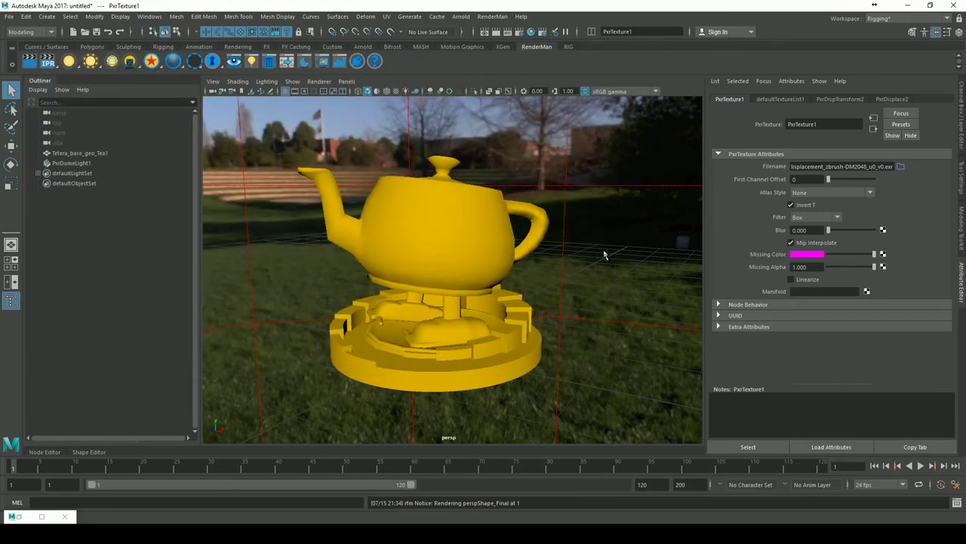
pyautogui.click(42, 516)
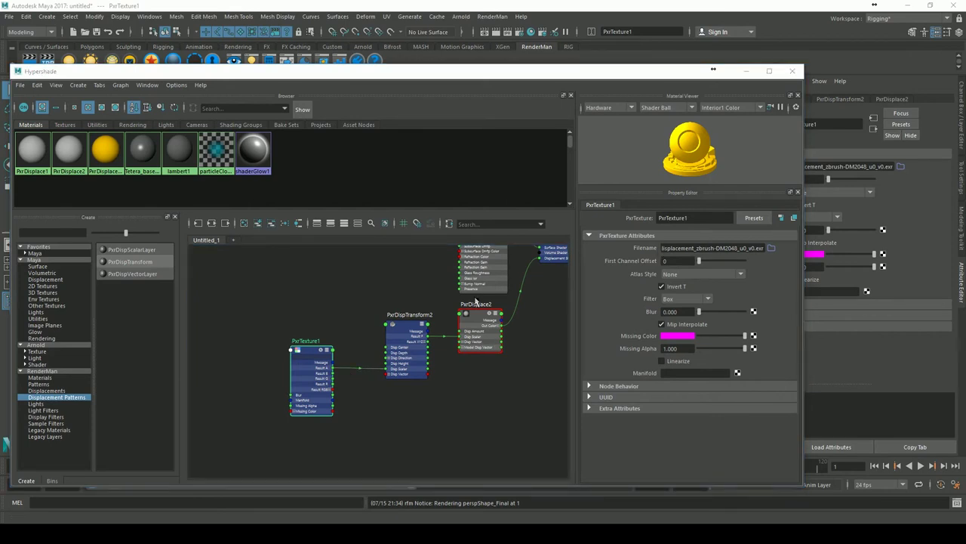
# Tidy PxrTexture1's position, close the Hypershade and clear the scene selection
pyautogui.click(346, 375)
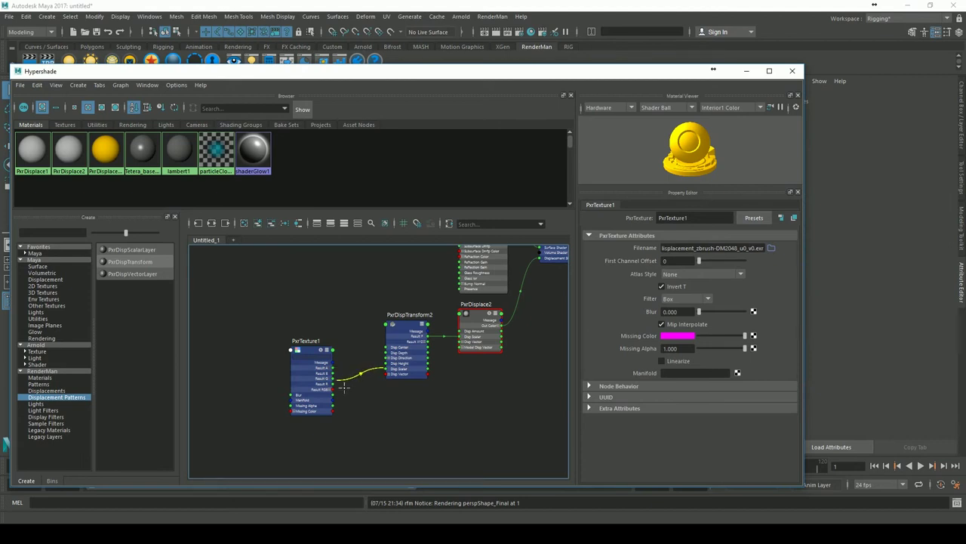
pyautogui.moveTo(319, 360); pyautogui.dragTo(315, 348)
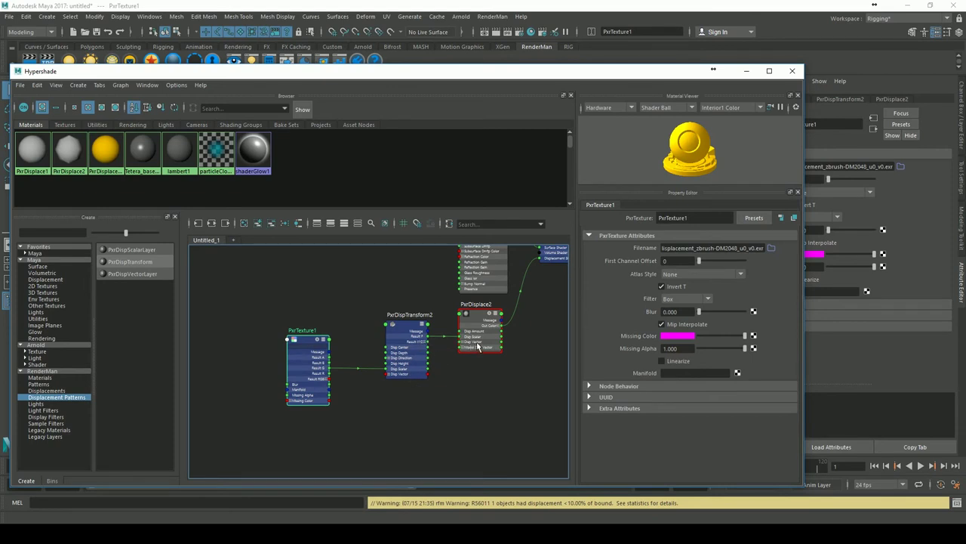
pyautogui.moveTo(544, 308); pyautogui.dragTo(479, 369, button='middle')
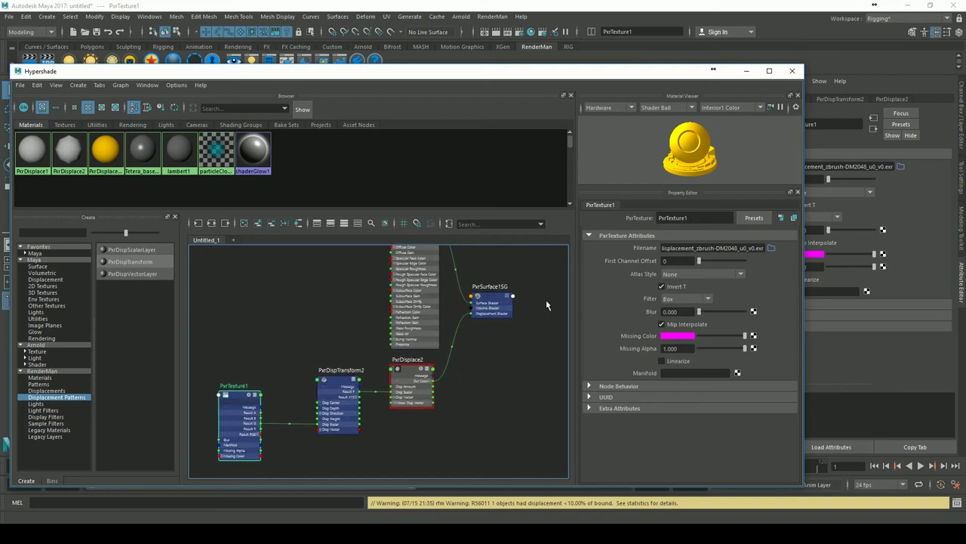
pyautogui.click(752, 74)
pyautogui.click(571, 110)
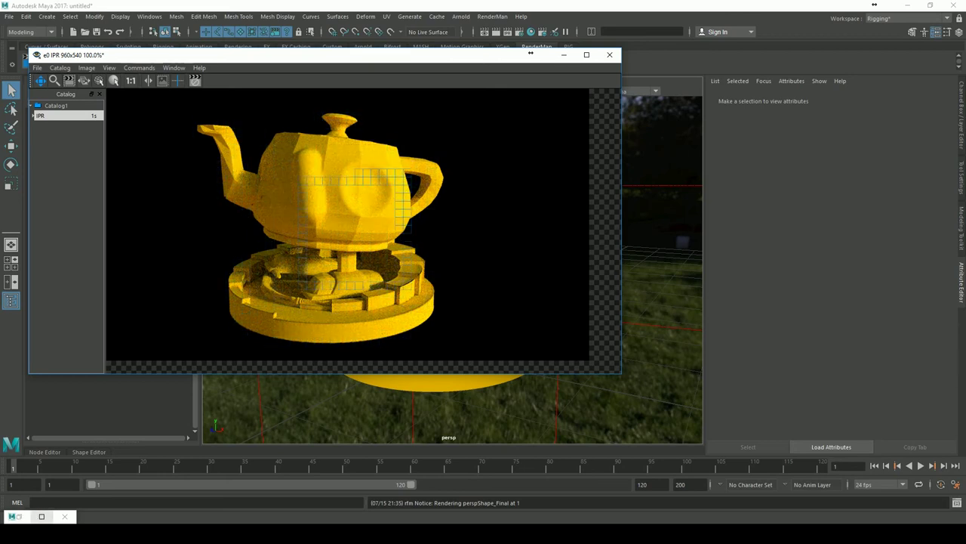
# Discard the IPR render, restore the Hypershade and show PxrDispTransform2's settings
pyautogui.click(609, 55)
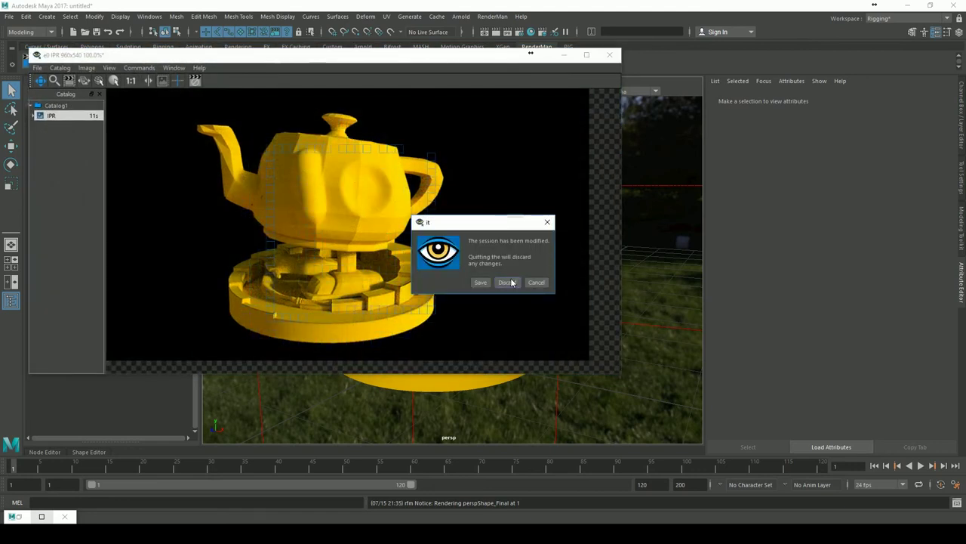
pyautogui.click(508, 282)
pyautogui.click(42, 515)
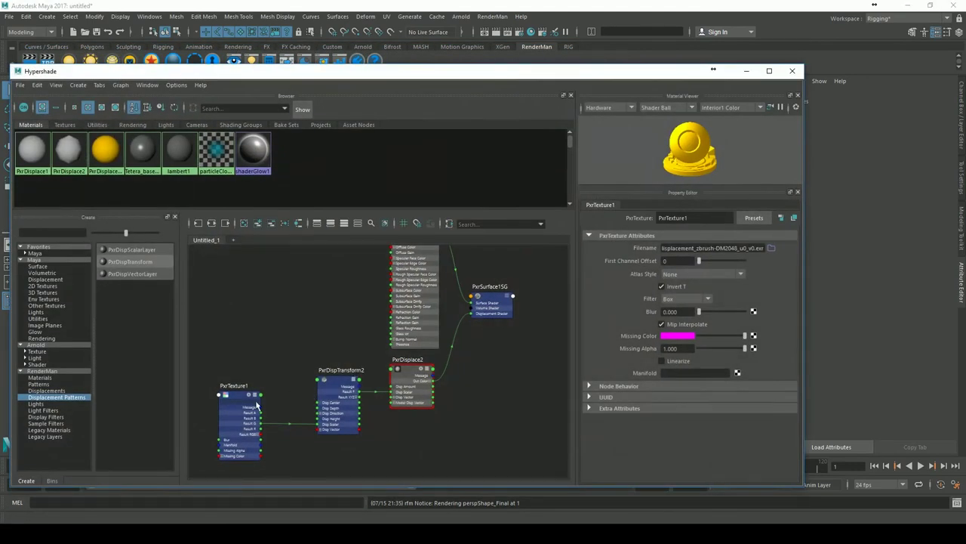
pyautogui.click(346, 385)
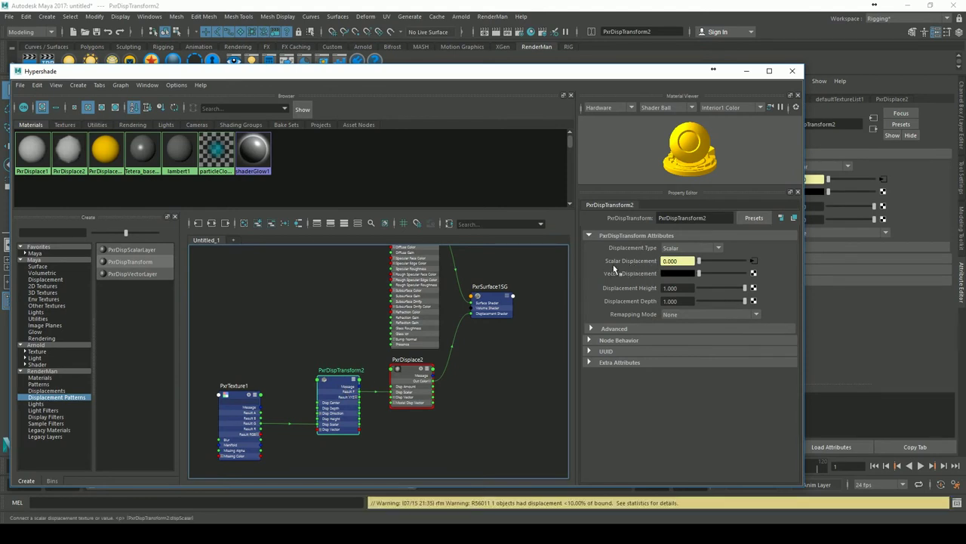
# Review PxrDispTransform2's displacement settings, then close the Hypershade
pyautogui.moveTo(665, 78); pyautogui.dragTo(665, 71)
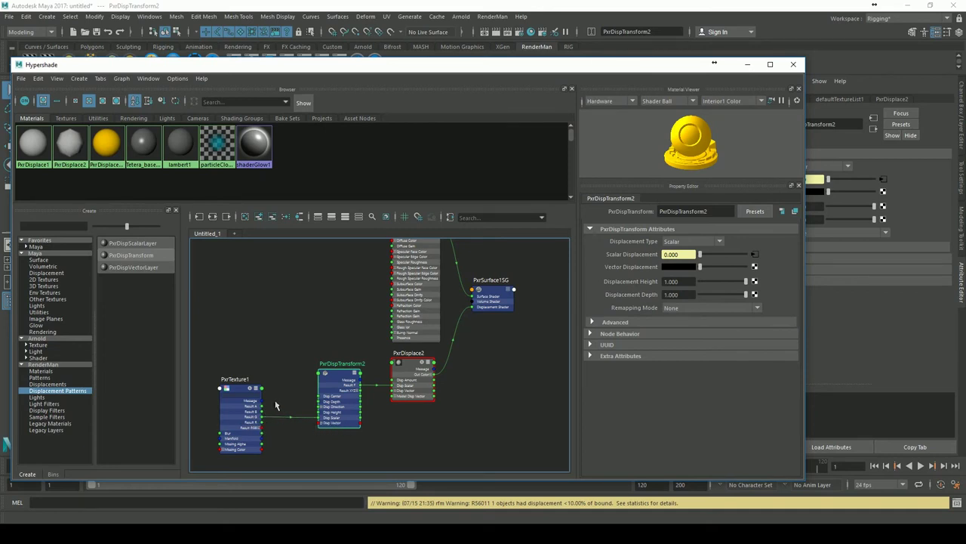
pyautogui.scroll(1, 276, 406)
pyautogui.scroll(2, 268, 389)
pyautogui.scroll(2, 257, 366)
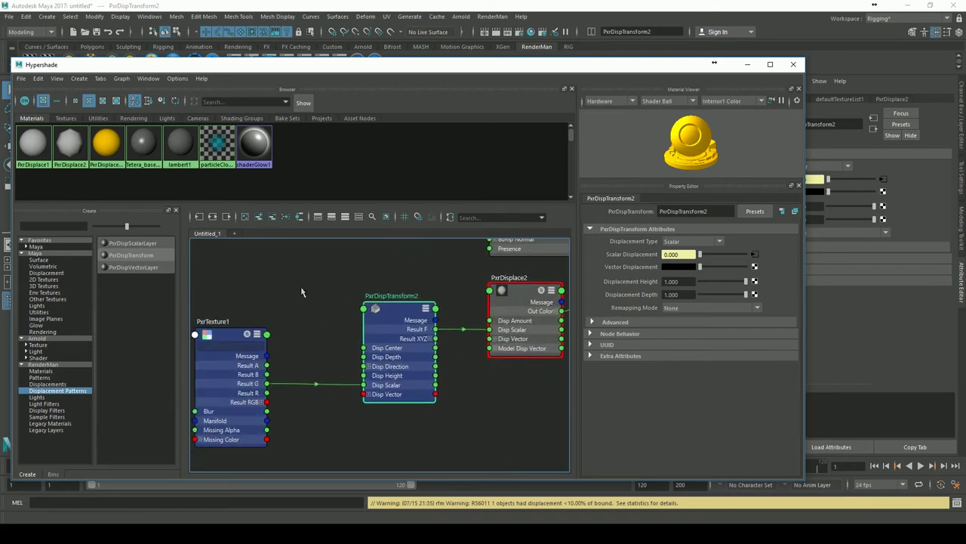
pyautogui.scroll(-1, 389, 277)
pyautogui.scroll(-1, 364, 280)
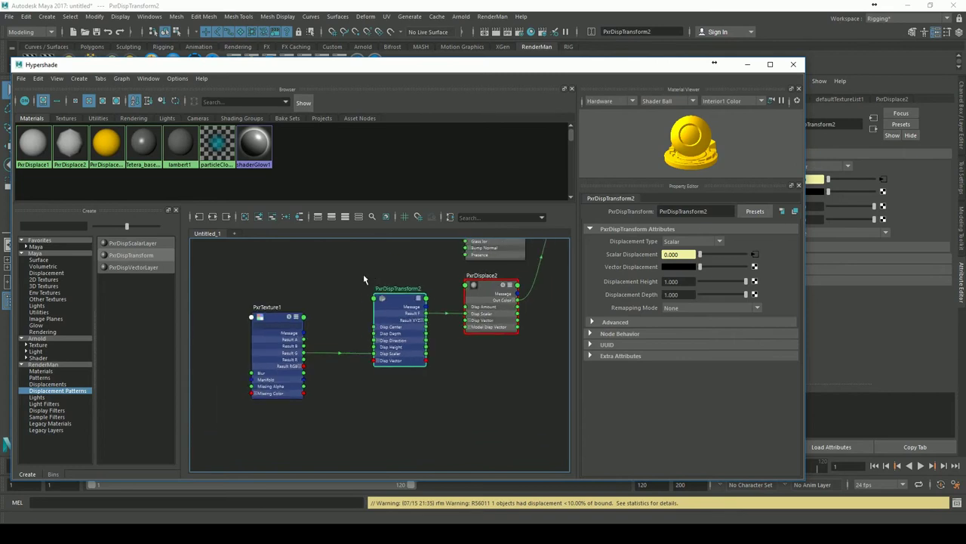
pyautogui.click(794, 66)
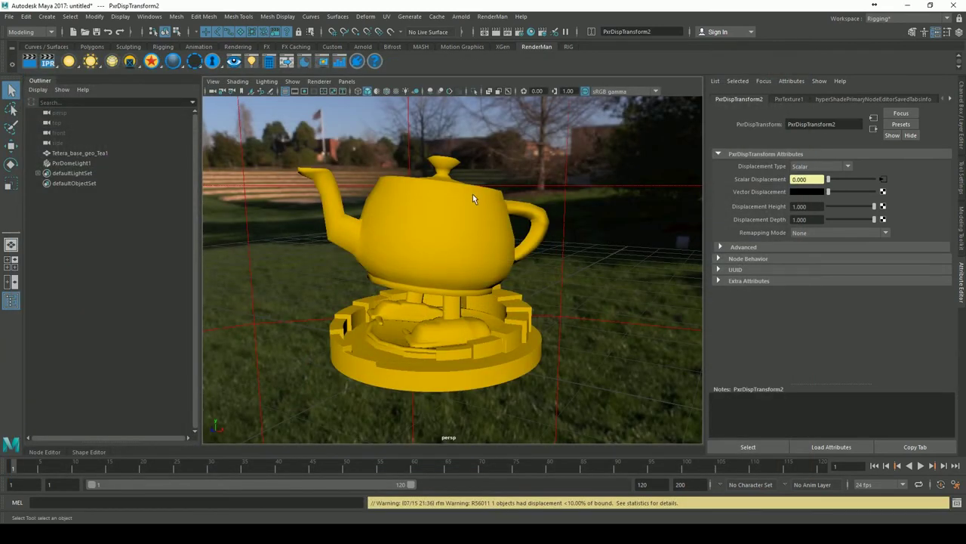
# Run an IPR render to check the teapot's displaced dimple and ridge, then discard it
pyautogui.click(48, 60)
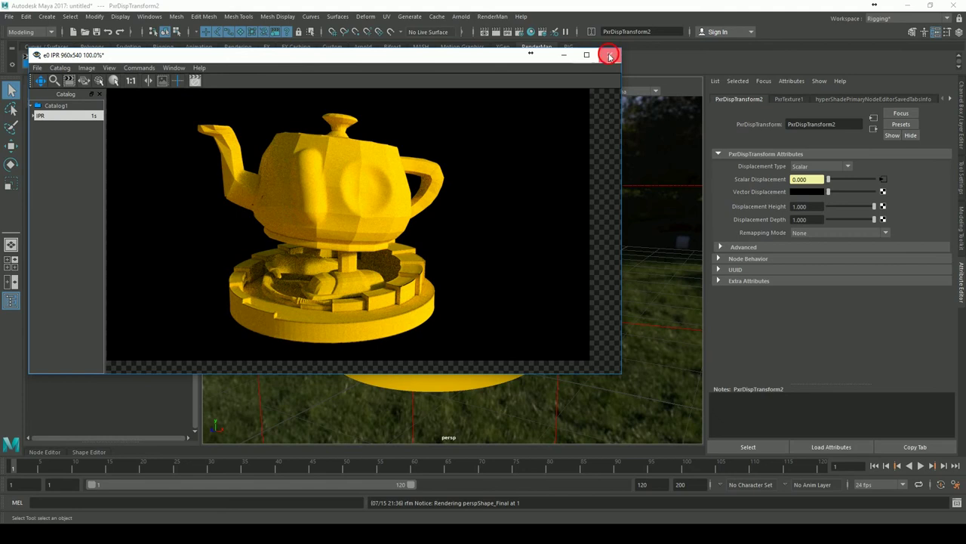
pyautogui.click(610, 55)
pyautogui.click(513, 284)
# Select the teapot, turn on smooth mesh preview with 3, and close the render view
pyautogui.click(487, 234)
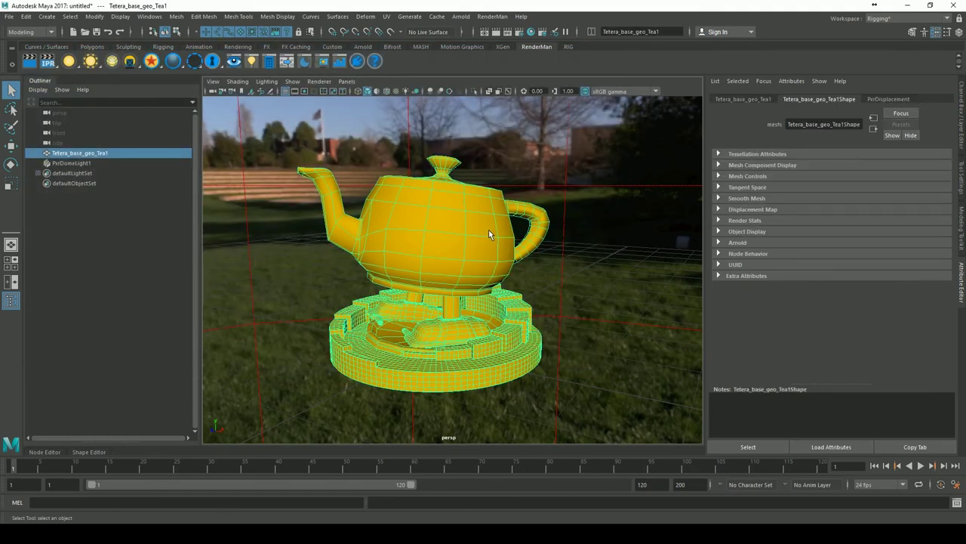
pyautogui.press('3')
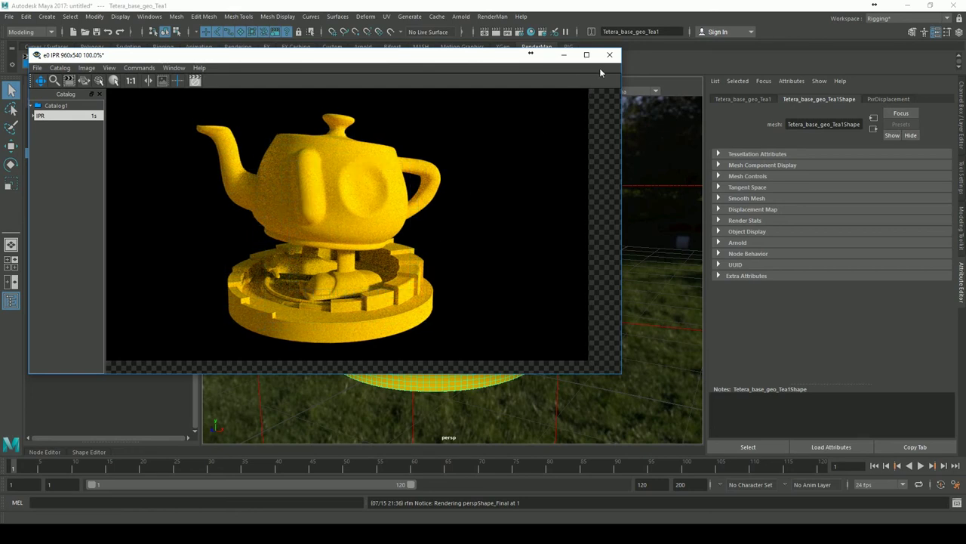
pyautogui.click(609, 55)
# Discard the render session, return the teapot to its base mesh, and review its attribute tabs
pyautogui.click(503, 280)
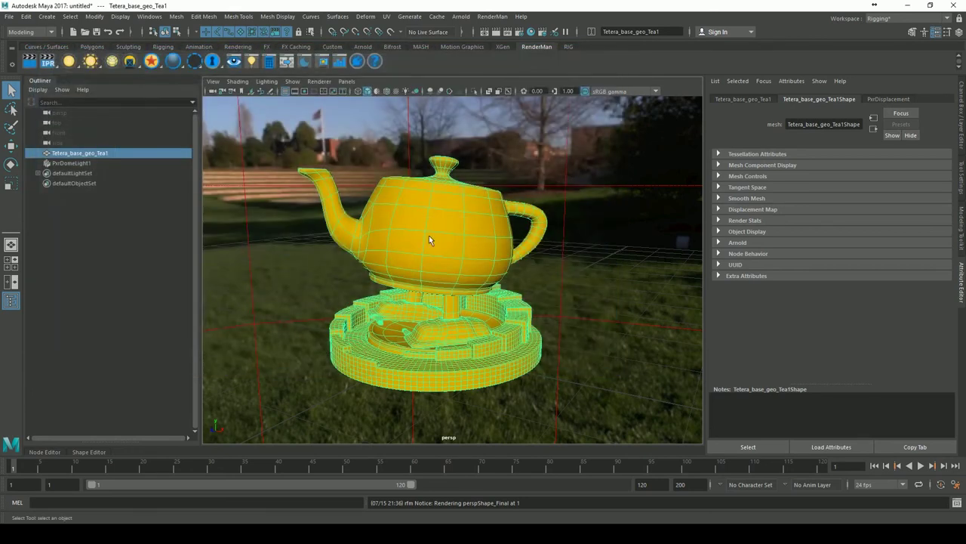
pyautogui.press('1')
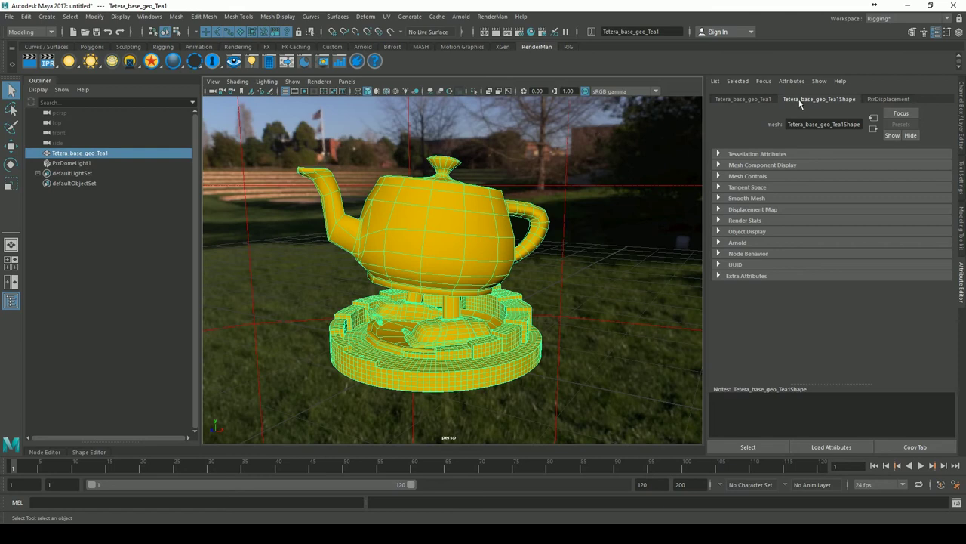
pyautogui.click(737, 101)
pyautogui.click(809, 101)
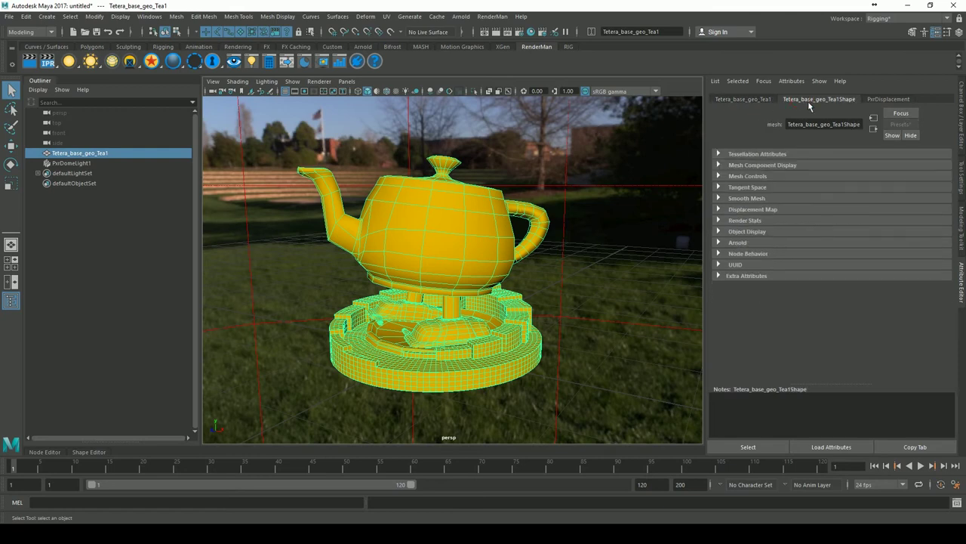
pyautogui.click(886, 101)
pyautogui.click(766, 100)
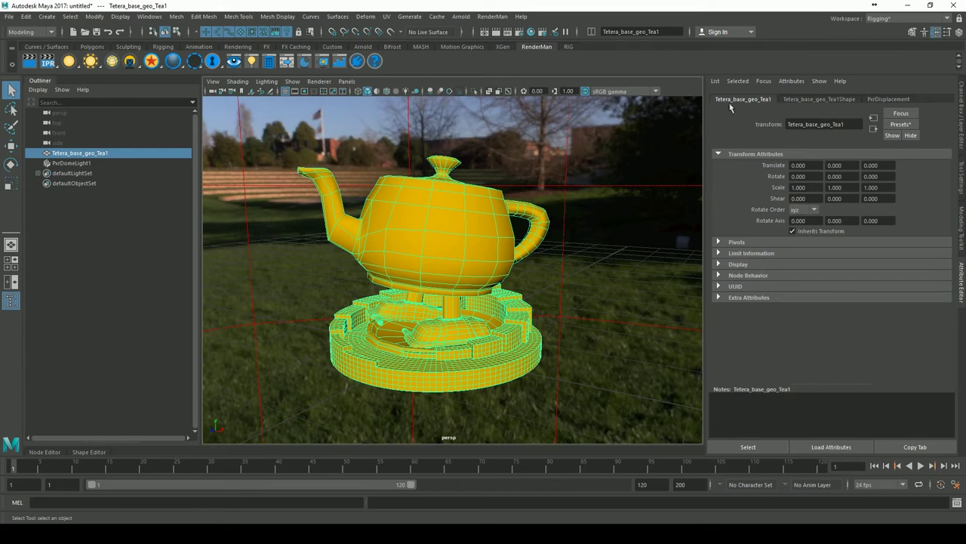
# Add the RenderMan Subdiv Scheme attribute to the teapot shape and expand its RenderMan settings
pyautogui.click(814, 103)
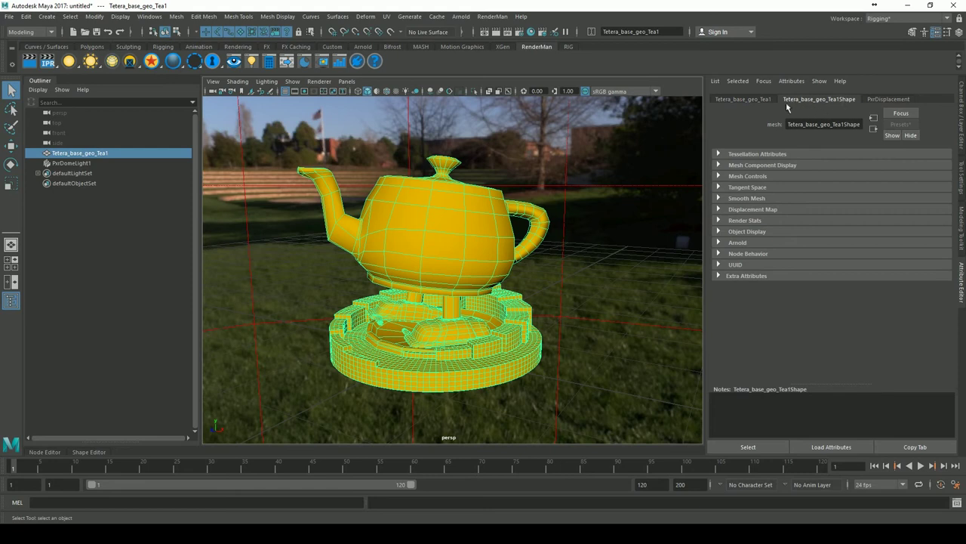
pyautogui.click(889, 100)
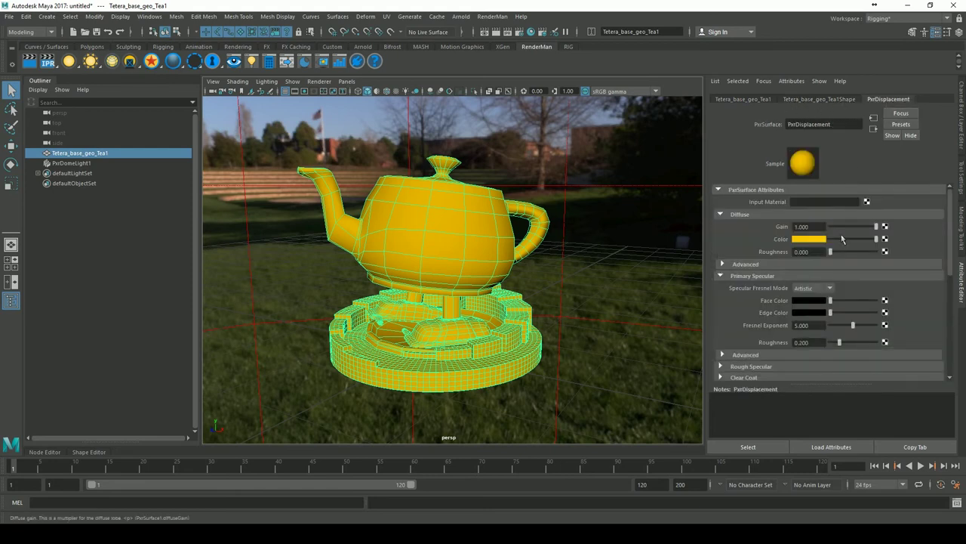
pyautogui.click(820, 103)
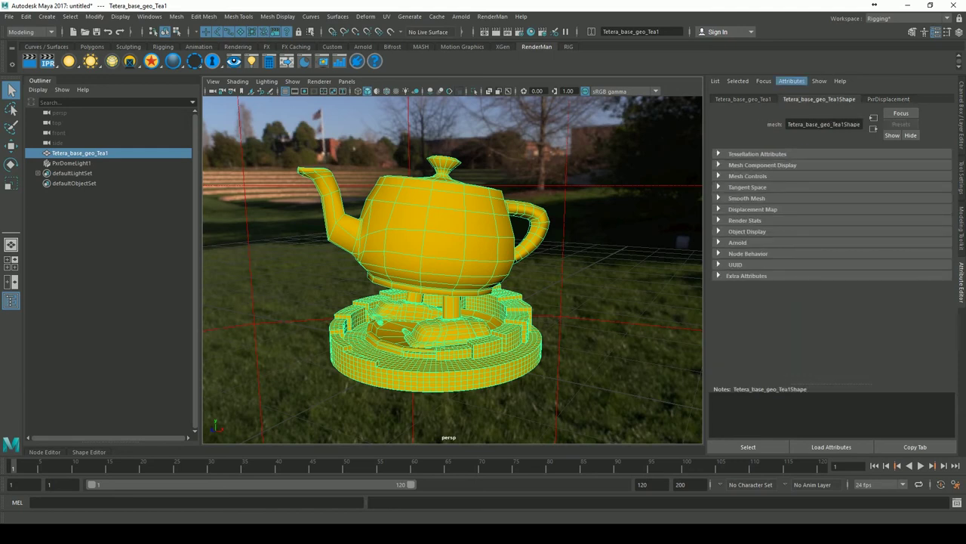
pyautogui.click(792, 81)
pyautogui.moveTo(805, 123)
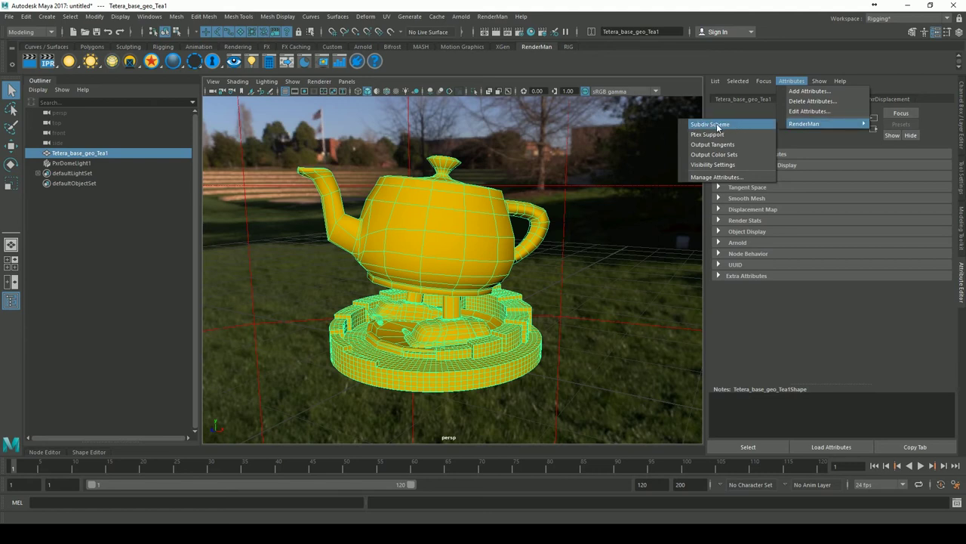
pyautogui.click(718, 125)
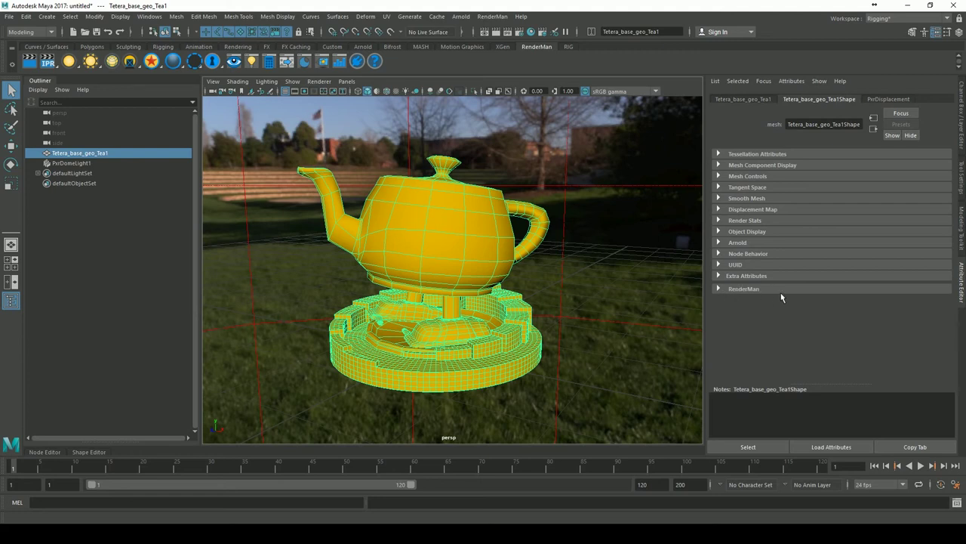
pyautogui.click(721, 290)
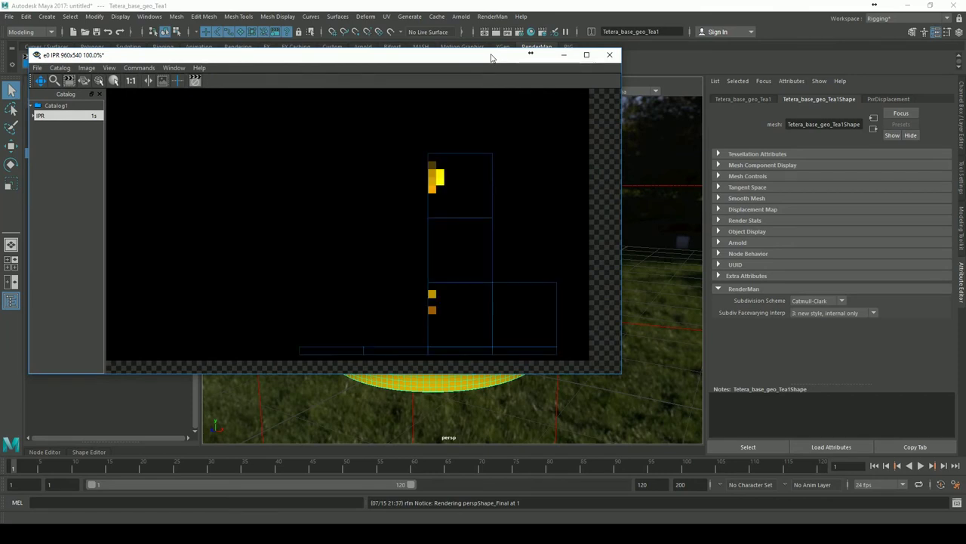
# Check the Catmull-Clark IPR render, discard it, and bring up the teapot's UV Editor
pyautogui.moveTo(428, 56)
pyautogui.mouseDown()
pyautogui.moveTo(446, 254)
pyautogui.moveTo(471, 307)
pyautogui.moveTo(441, 133)
pyautogui.mouseUp()
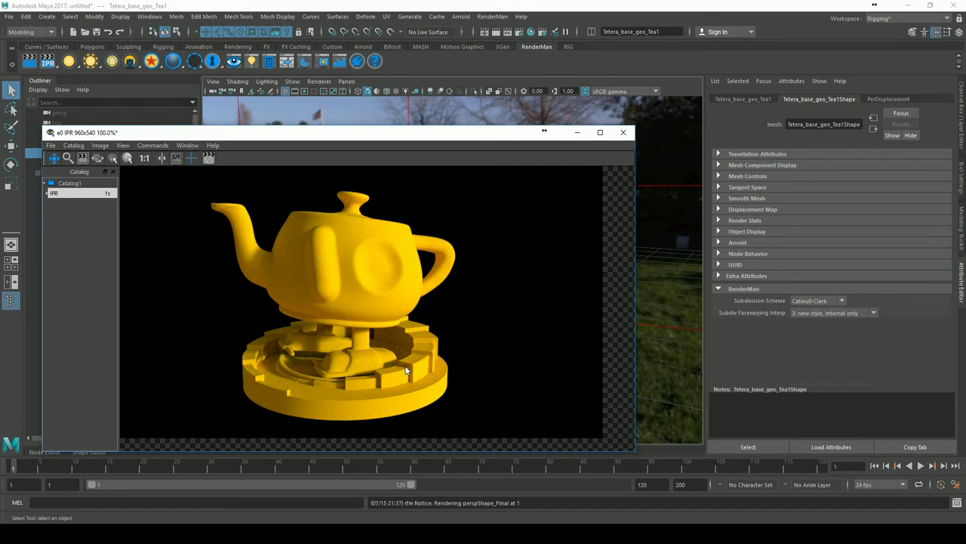
pyautogui.click(623, 132)
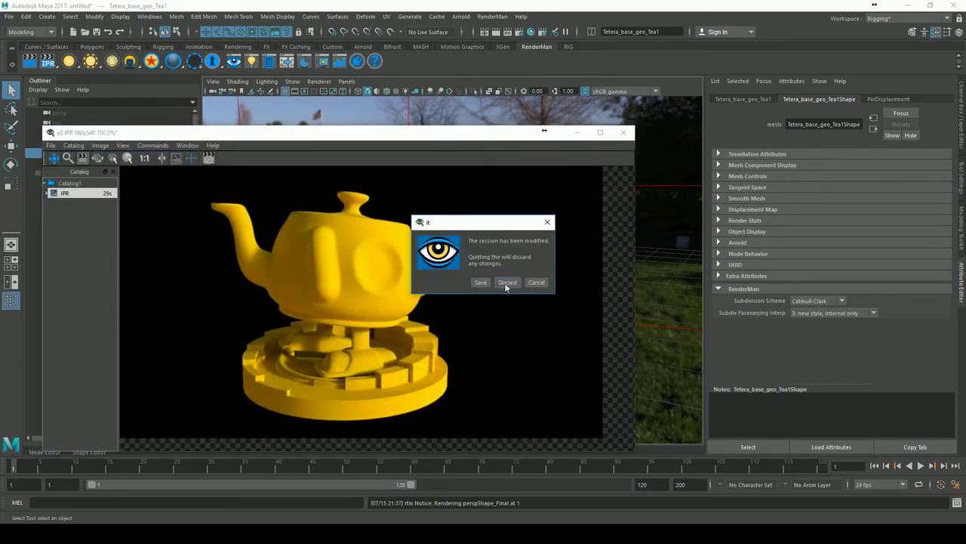
pyautogui.click(506, 282)
pyautogui.click(386, 16)
pyautogui.click(412, 35)
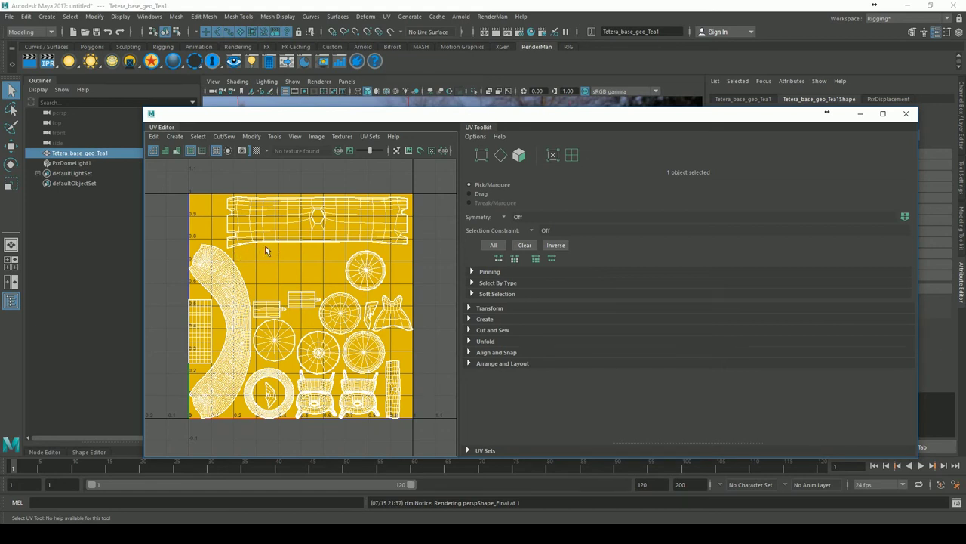
# Close the UV Editor and bring up the RenderMan Manage Attributes dialog for the teapot
pyautogui.click(906, 113)
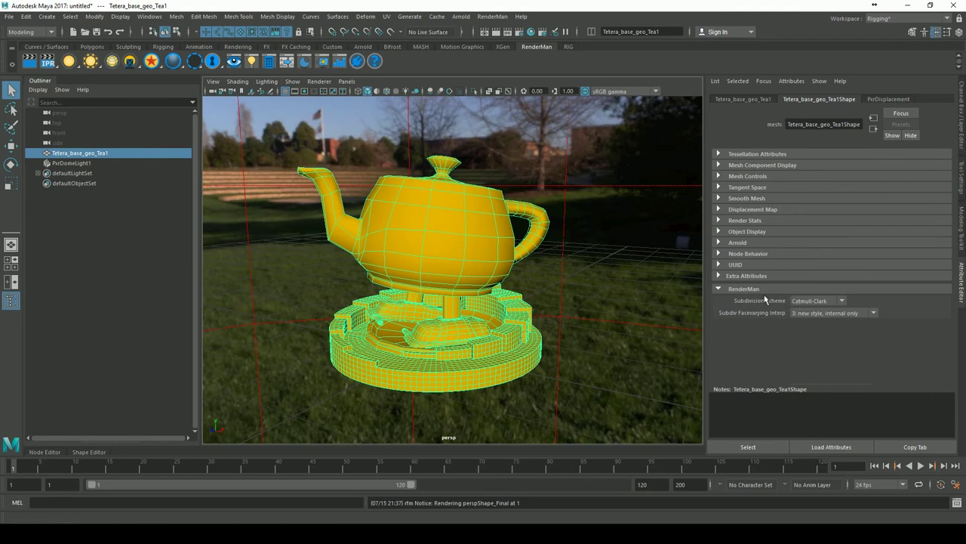
pyautogui.click(791, 85)
pyautogui.moveTo(805, 123)
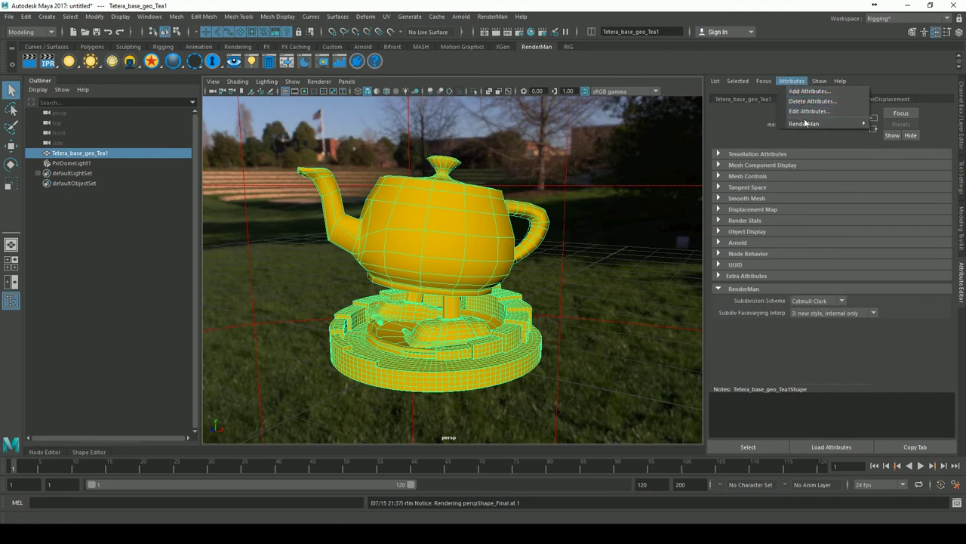
pyautogui.click(717, 177)
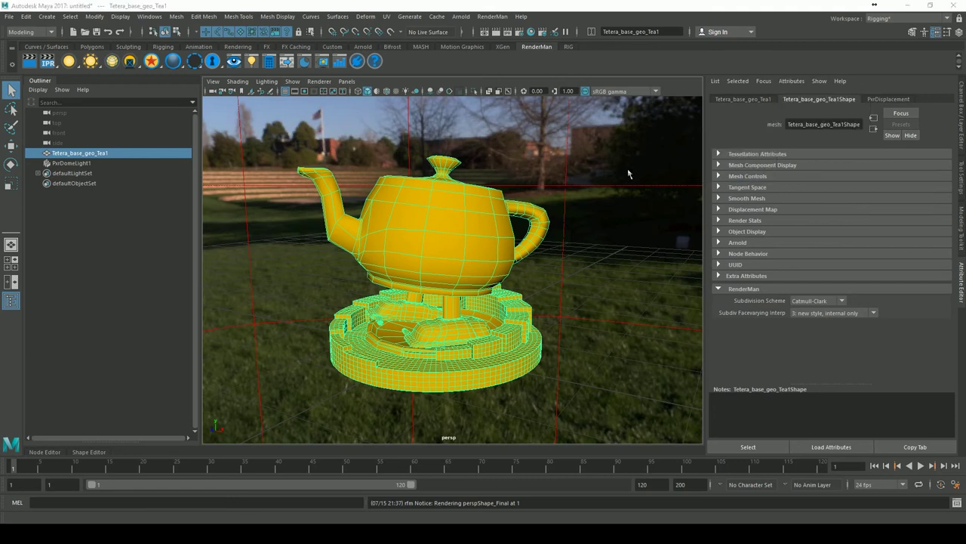
# Remove Subdiv Facevarying Interp from the teapot shape, then close and discard the IPR render
pyautogui.click(698, 144)
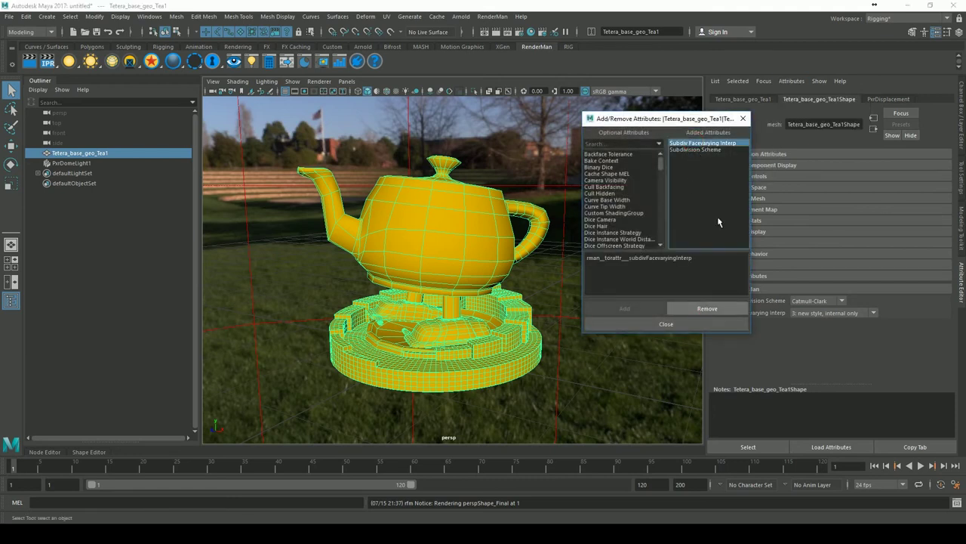
pyautogui.click(707, 308)
pyautogui.click(707, 322)
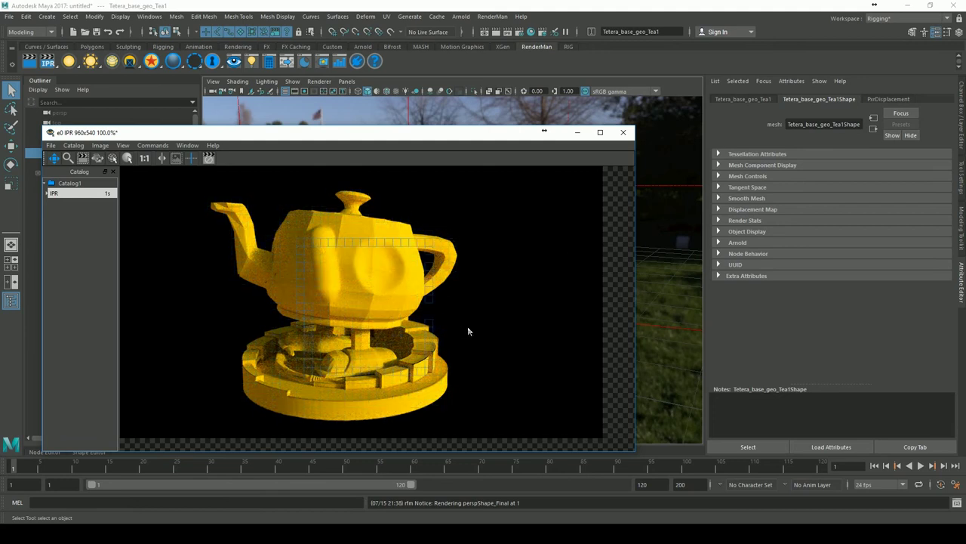
pyautogui.click(623, 133)
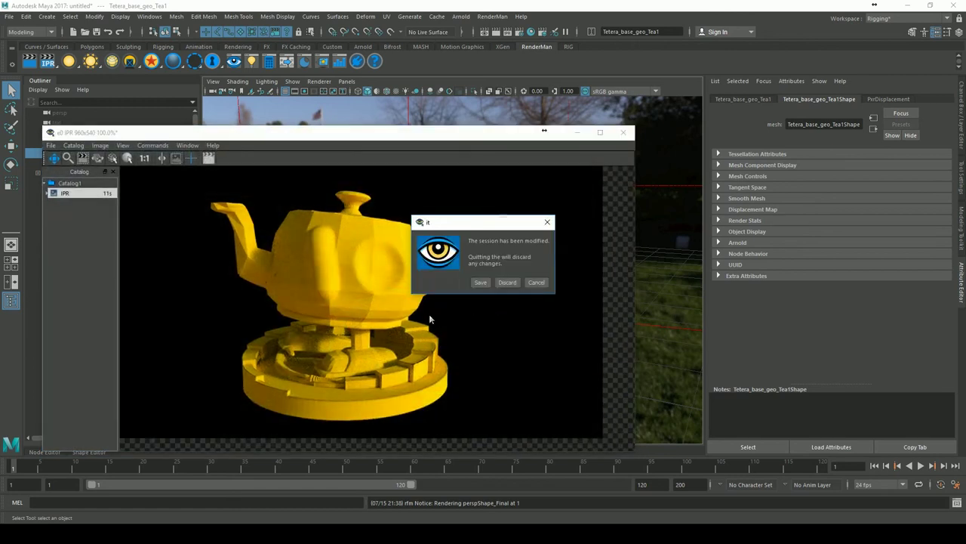
pyautogui.click(505, 287)
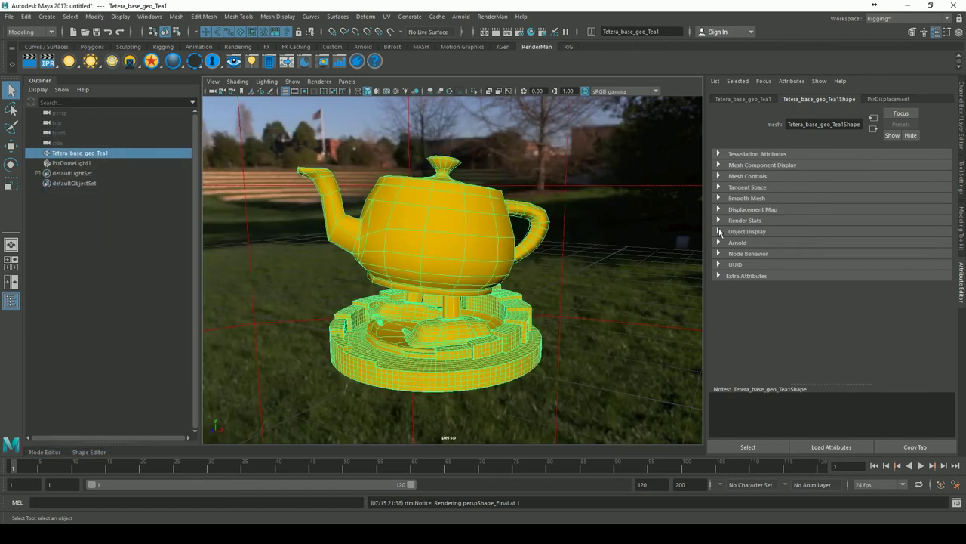
# In RenderMan Manage Attributes, try adding Dice World Distance Length, then remove it again
pyautogui.click(791, 84)
pyautogui.moveTo(805, 124)
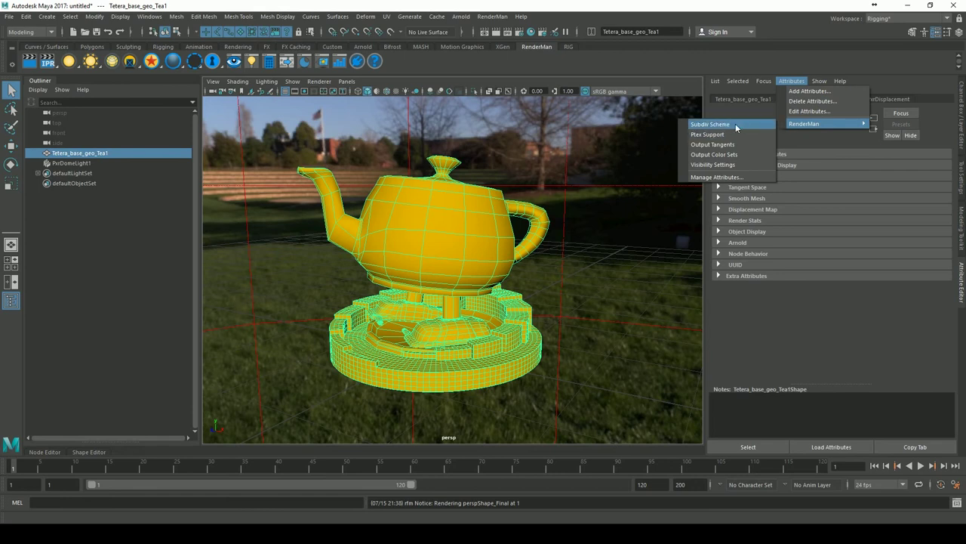
pyautogui.click(725, 178)
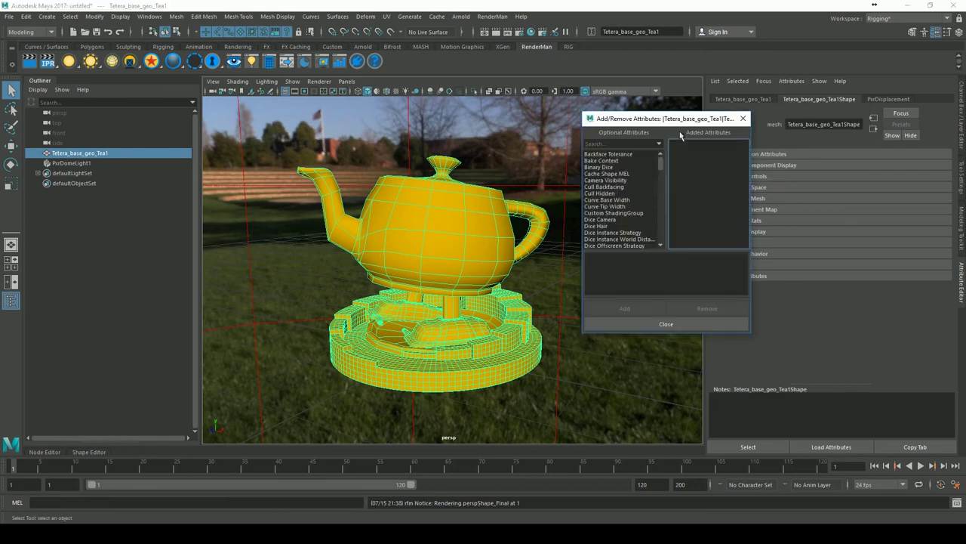
pyautogui.moveTo(659, 119); pyautogui.dragTo(601, 112)
pyautogui.scroll(-3, 605, 171)
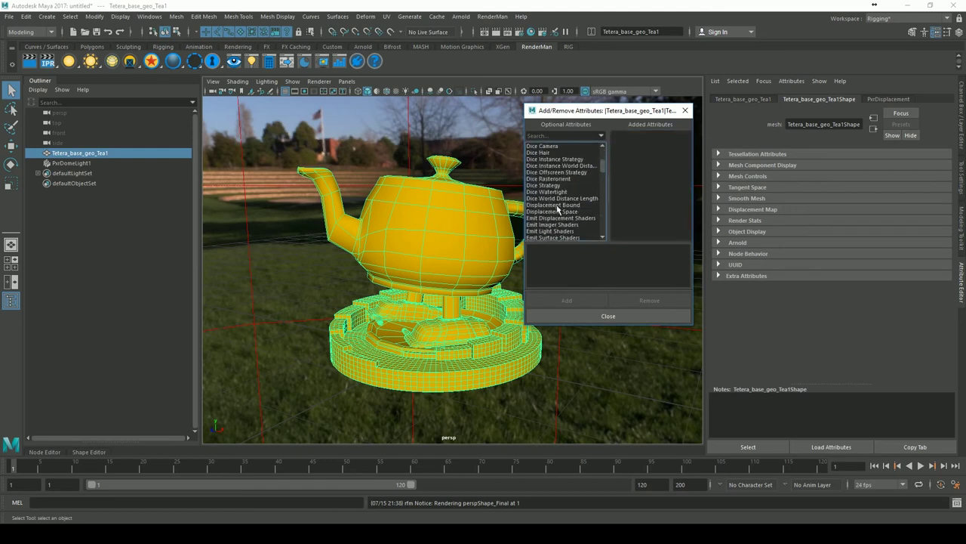
pyautogui.click(571, 197)
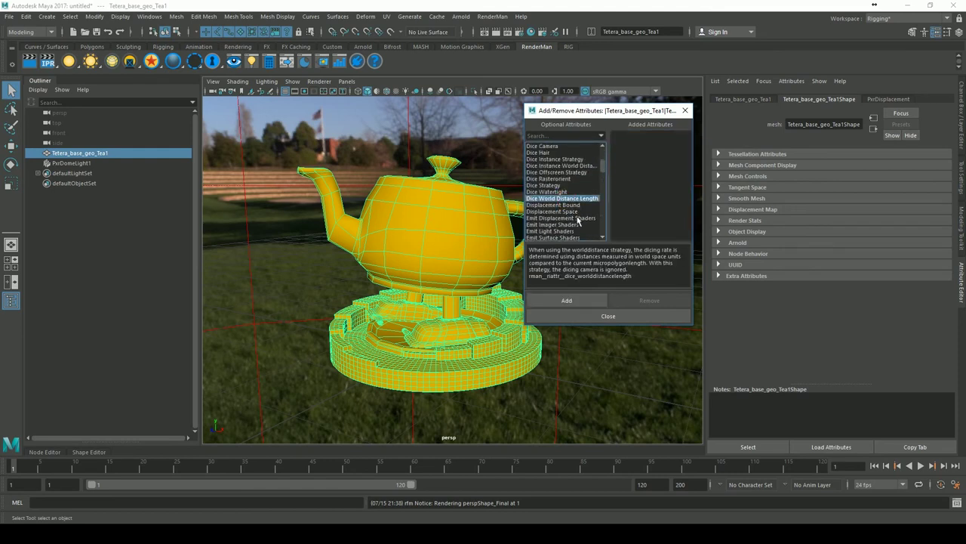
pyautogui.click(587, 300)
pyautogui.moveTo(603, 152); pyautogui.dragTo(606, 220)
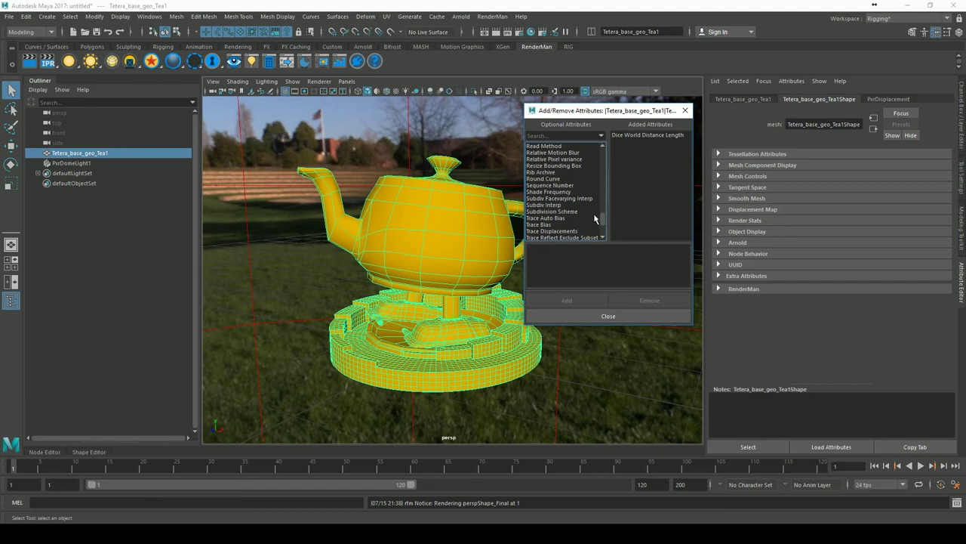
pyautogui.click(640, 137)
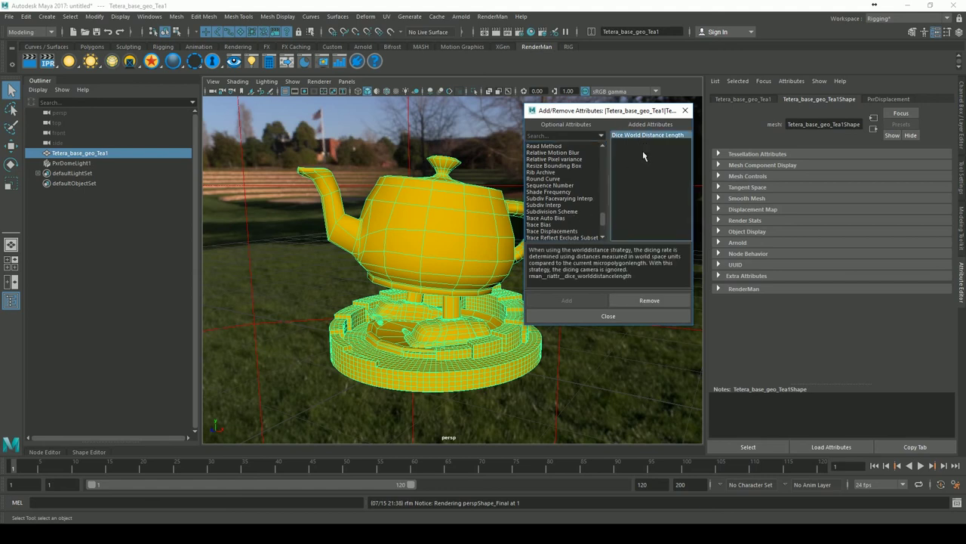
pyautogui.click(656, 302)
# Add Subdiv Facevarying Interp and Subdivision Scheme attributes to the teapot shape
pyautogui.scroll(1, 596, 219)
pyautogui.click(567, 212)
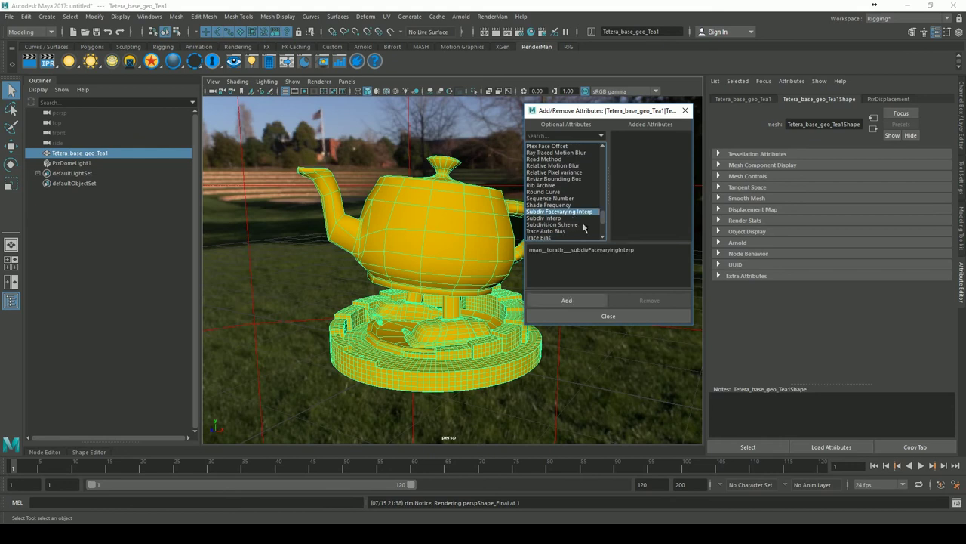
pyautogui.click(597, 301)
pyautogui.scroll(-8, 608, 179)
pyautogui.scroll(-8, 609, 170)
pyautogui.scroll(-8, 609, 210)
pyautogui.scroll(-8, 609, 218)
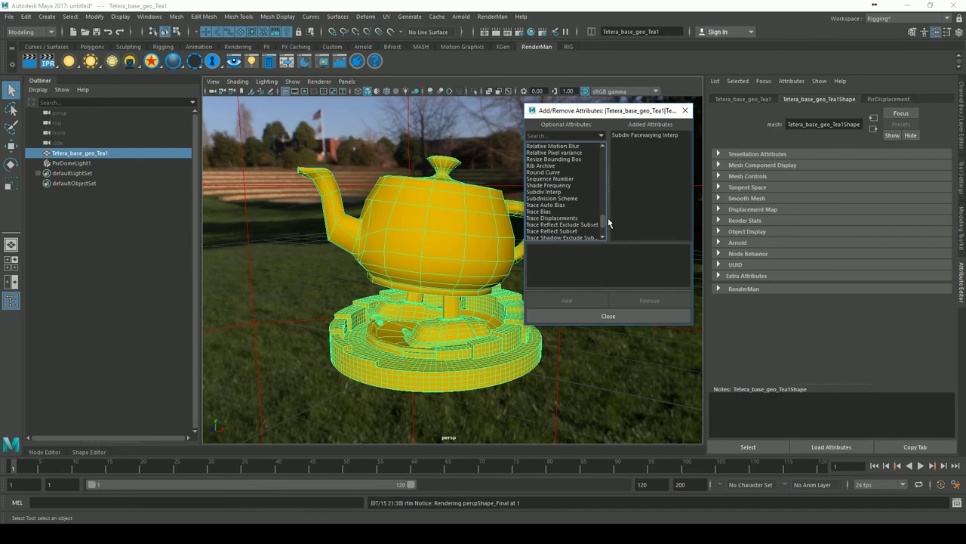
pyautogui.scroll(1, 597, 212)
pyautogui.click(558, 205)
pyautogui.click(597, 301)
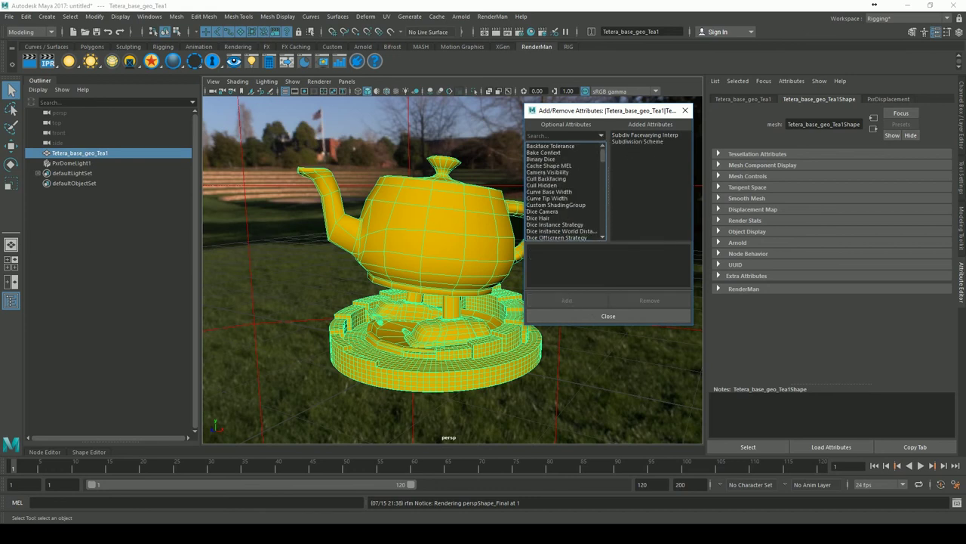
# Add the Dice Watertight attribute, close the dialog, and expand the shape's RenderMan section
pyautogui.scroll(-3, 608, 160)
pyautogui.scroll(-3, 607, 166)
pyautogui.scroll(-2, 597, 189)
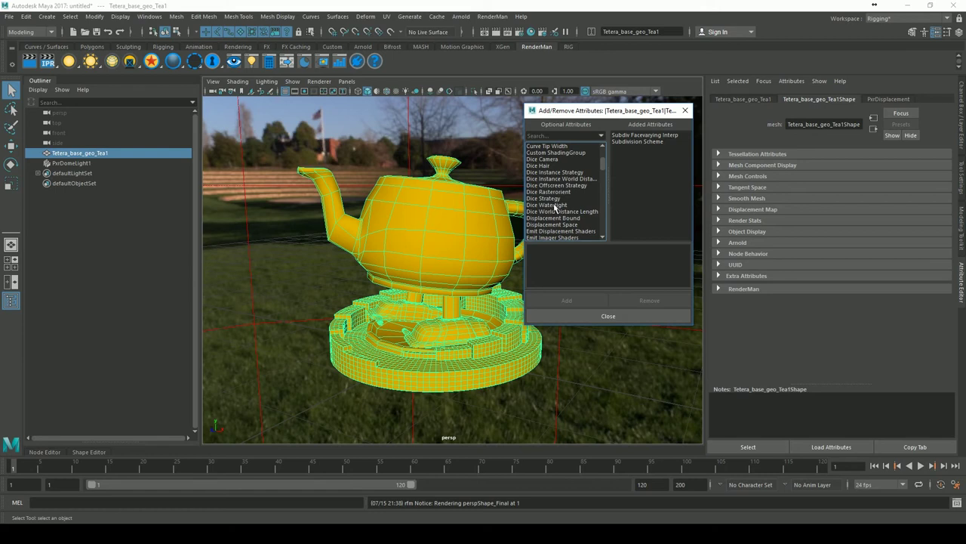
pyautogui.click(551, 199)
pyautogui.click(554, 206)
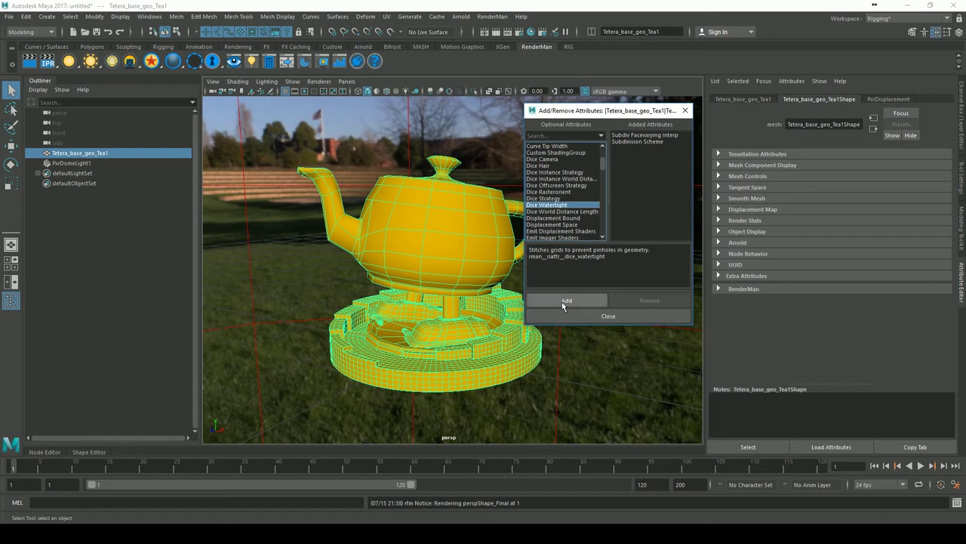
pyautogui.click(638, 316)
pyautogui.click(743, 291)
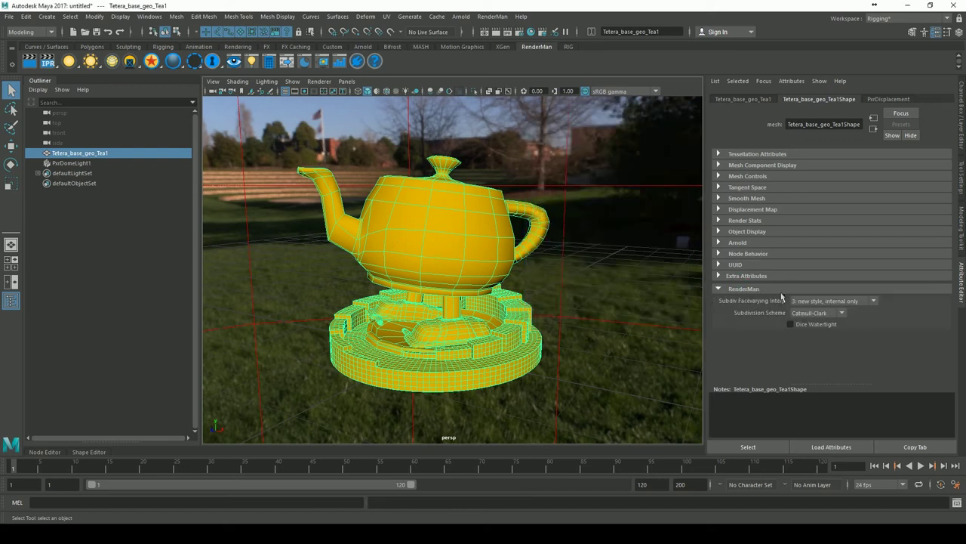
# Enable Dice Watertight on the teapot, run an IPR render, then close and confirm it
pyautogui.click(791, 325)
pyautogui.click(51, 64)
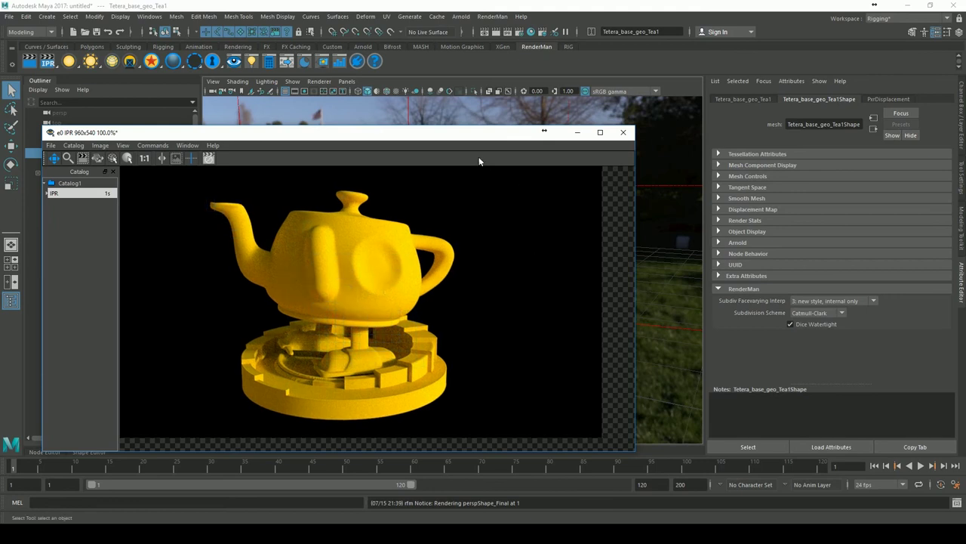
pyautogui.moveTo(469, 138); pyautogui.dragTo(509, 126)
pyautogui.click(663, 123)
pyautogui.click(511, 284)
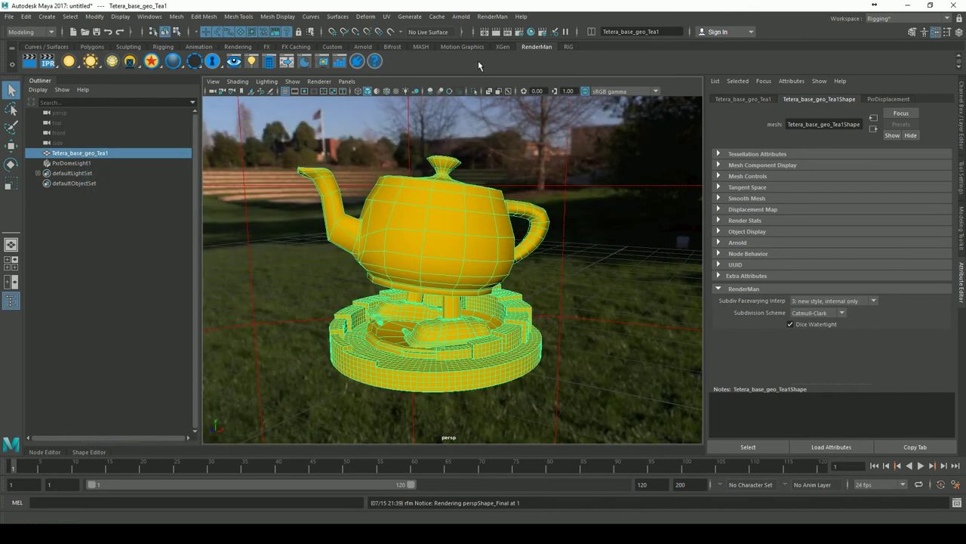
pyautogui.click(387, 16)
pyautogui.click(408, 35)
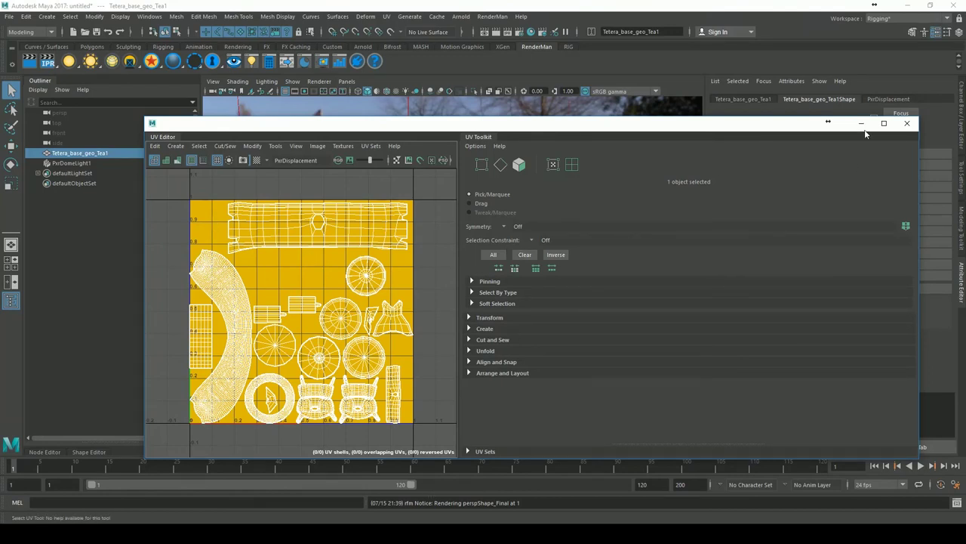
pyautogui.click(907, 123)
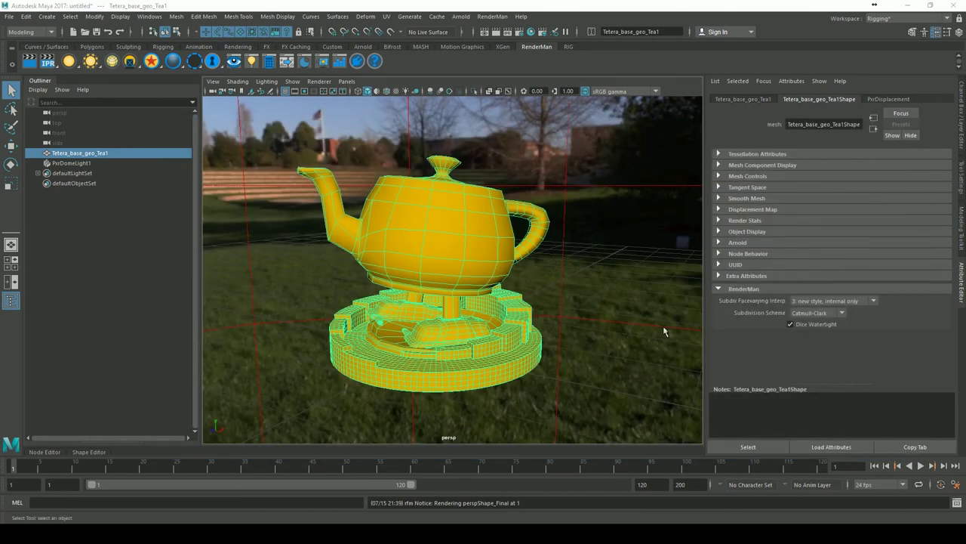
pyautogui.hotkey('alt', 'Tab')
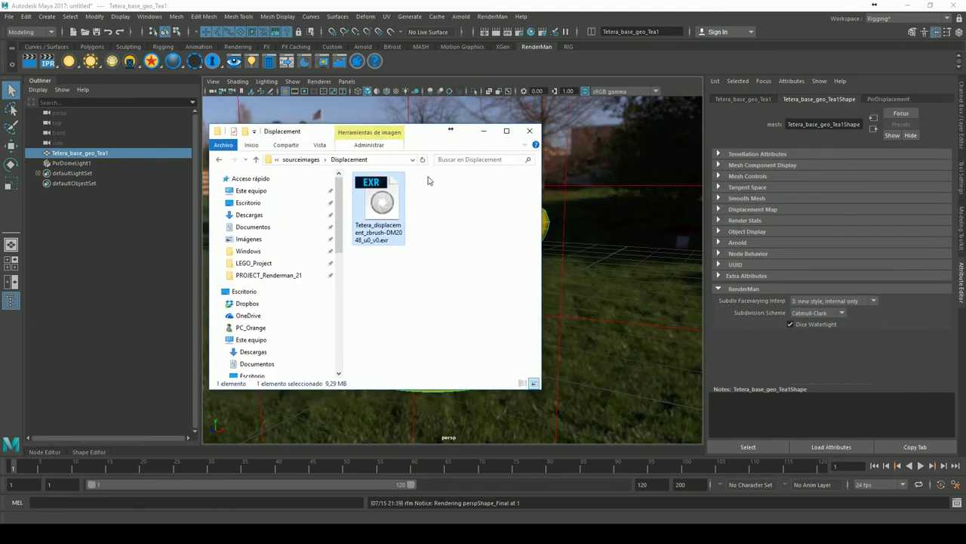
pyautogui.moveTo(543, 393); pyautogui.dragTo(813, 452)
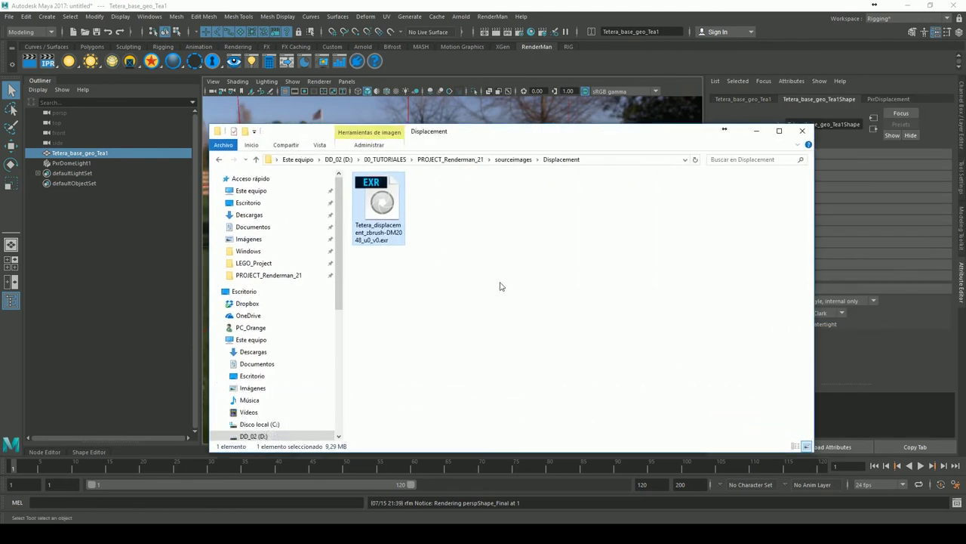
pyautogui.click(388, 234)
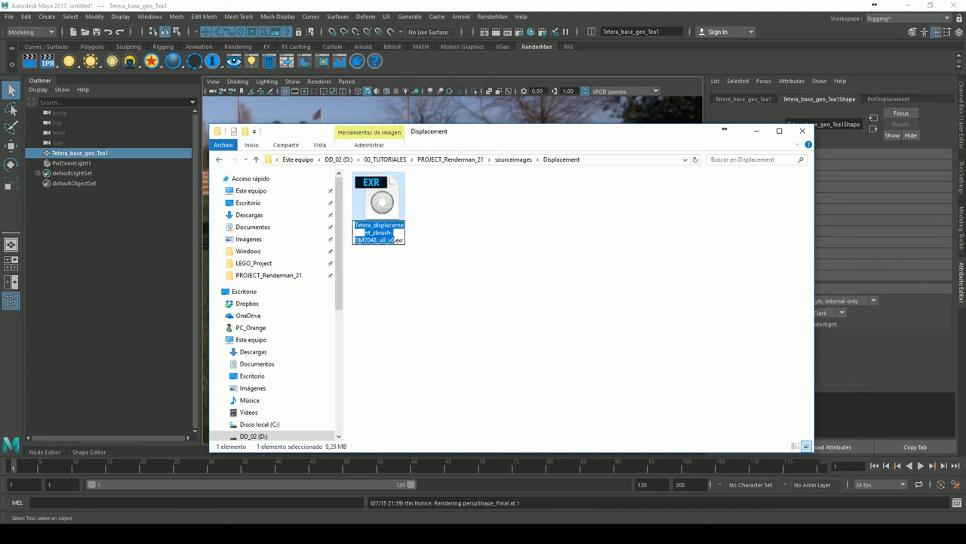
pyautogui.press('Home')
pyautogui.hotkey('shift', 'Right')
pyautogui.hotkey('shift', 'Right')
pyautogui.hotkey('shift', 'Right')
pyautogui.hotkey('shift', 'Right')
pyautogui.hotkey('shift', 'Right')
pyautogui.hotkey('shift', 'Right')
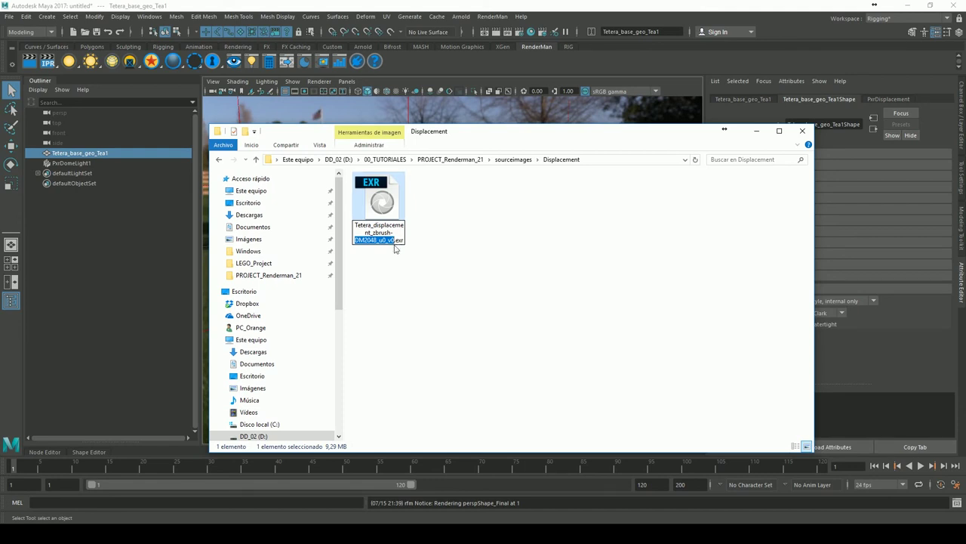
pyautogui.click(803, 130)
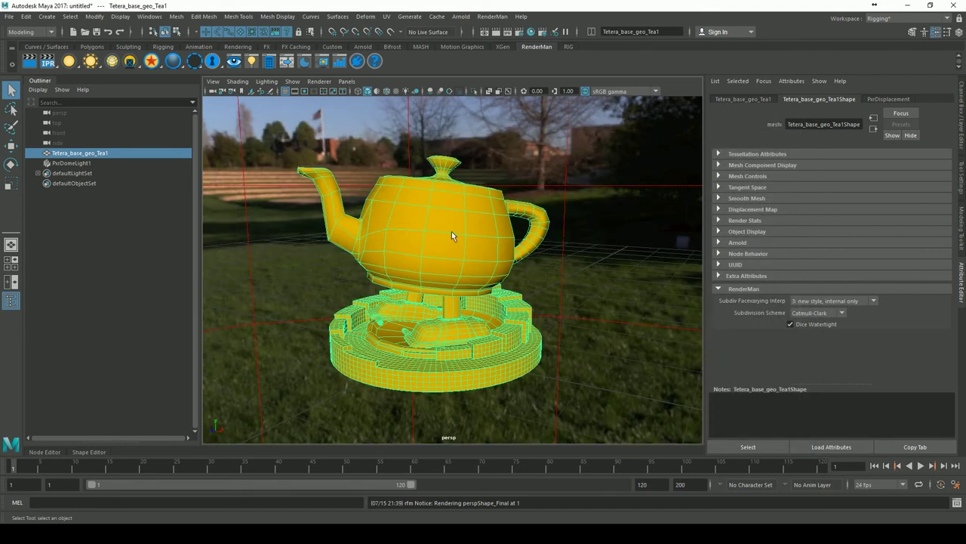
# Follow the teapot's connections through PxrSurface1SG, PxrDisplace2 and PxrDispTransform2 to PxrTexture1
pyautogui.click(889, 99)
pyautogui.scroll(-2, 949, 243)
pyautogui.scroll(2, 949, 234)
pyautogui.click(797, 100)
pyautogui.click(873, 128)
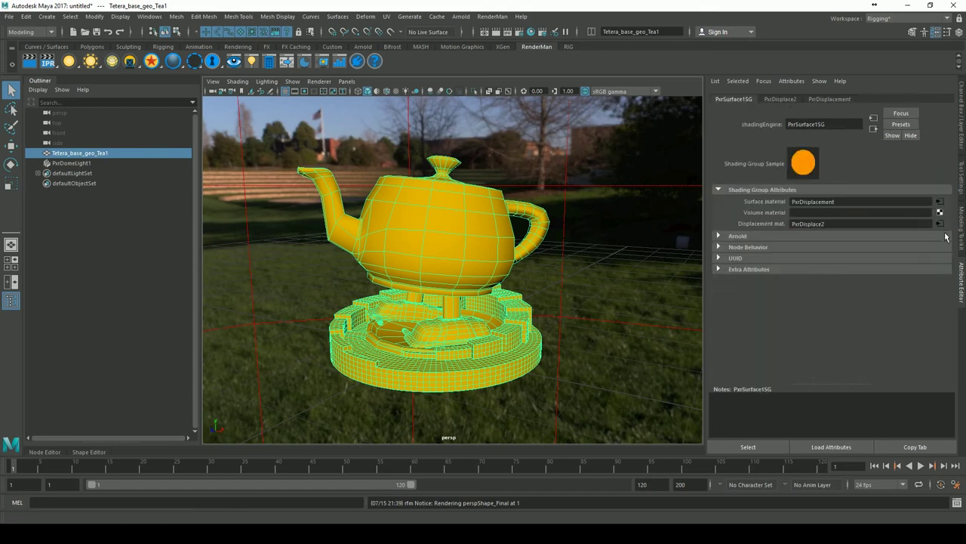
pyautogui.click(940, 224)
pyautogui.click(882, 227)
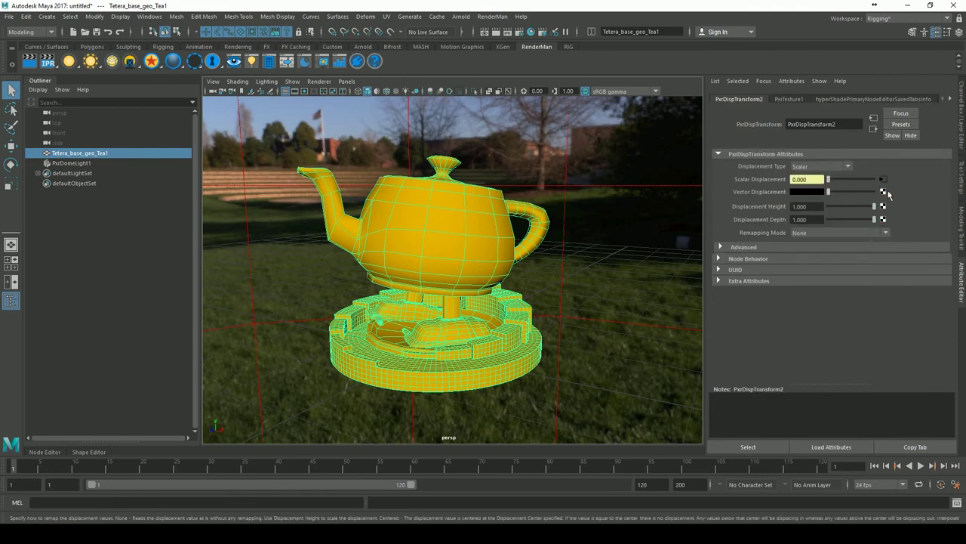
pyautogui.click(883, 199)
# Review PxrTexture1's Atlas Style options, leaving it set to None
pyautogui.click(830, 194)
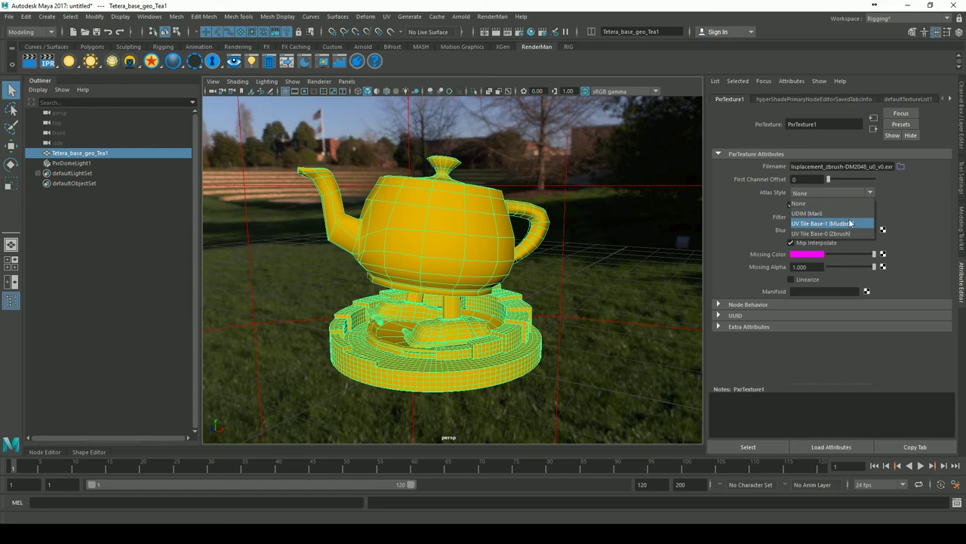
pyautogui.click(933, 204)
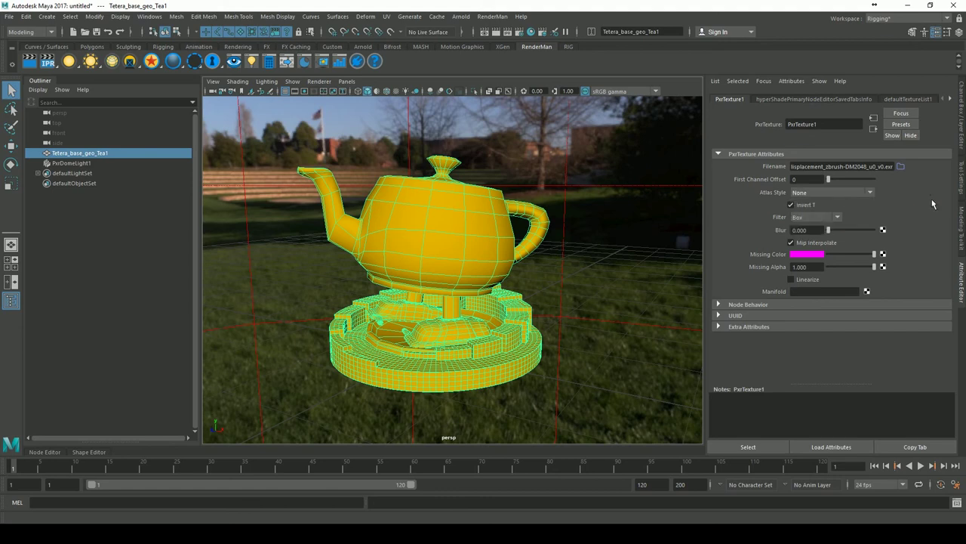
pyautogui.click(843, 192)
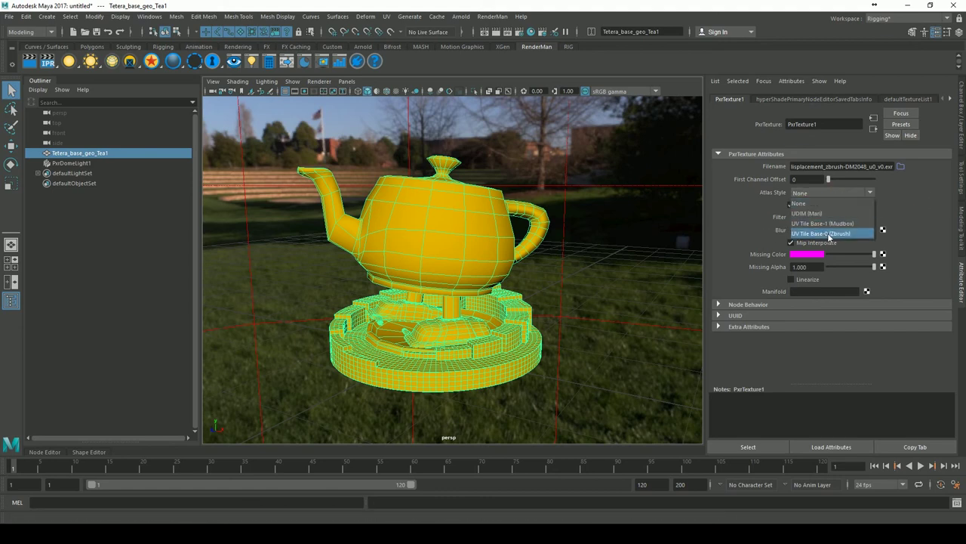
pyautogui.click(906, 197)
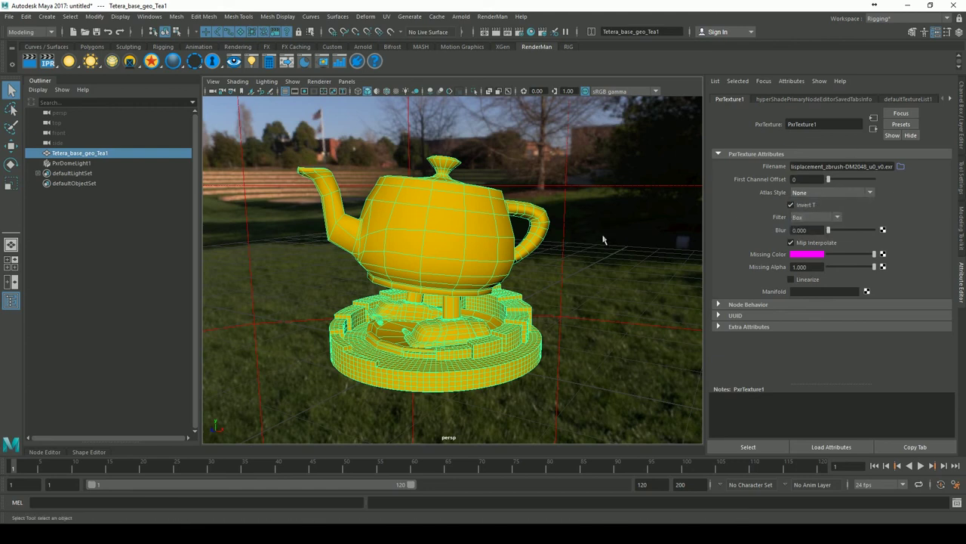
# Open the Hypershade and reposition the PxrTexture1 node in the graph
pyautogui.click(531, 31)
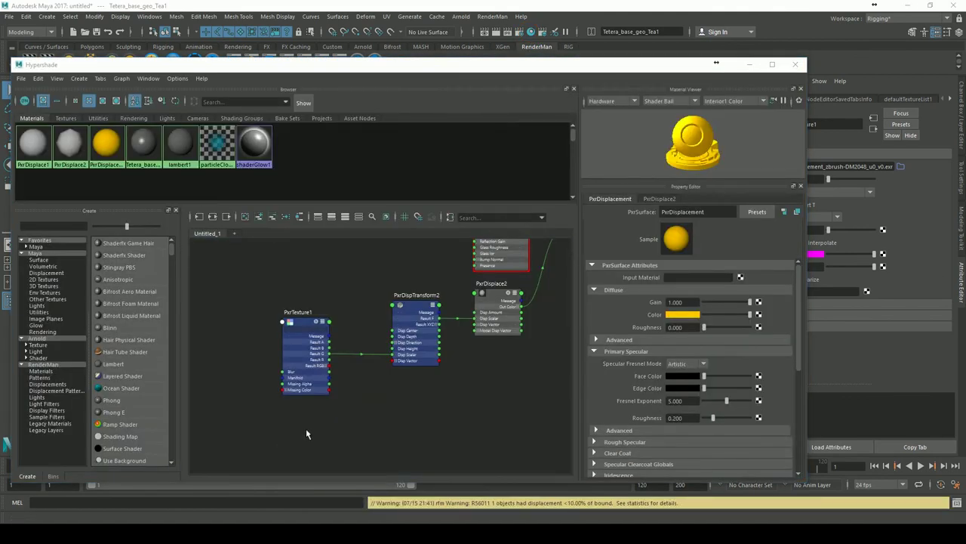
pyautogui.click(306, 434)
pyautogui.moveTo(307, 332); pyautogui.dragTo(279, 304)
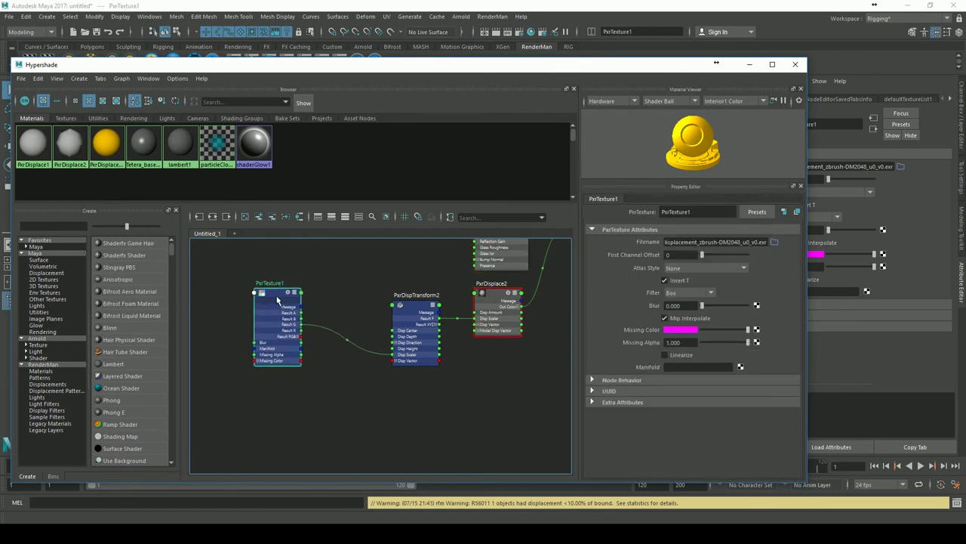
pyautogui.moveTo(278, 300); pyautogui.dragTo(272, 302)
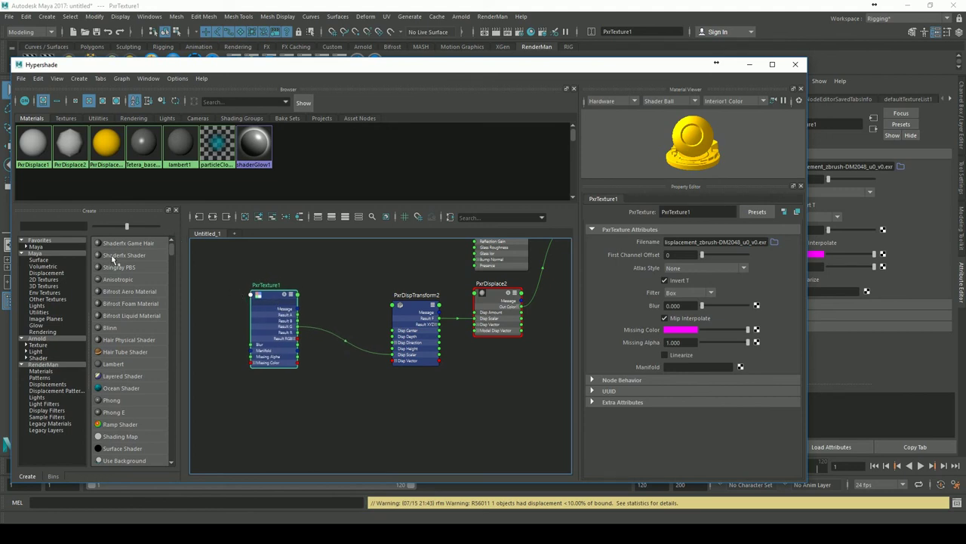
# Create a Maya file texture node (file1) and place it beside its placement node
pyautogui.click(50, 253)
pyautogui.click(51, 226)
pyautogui.write('file')
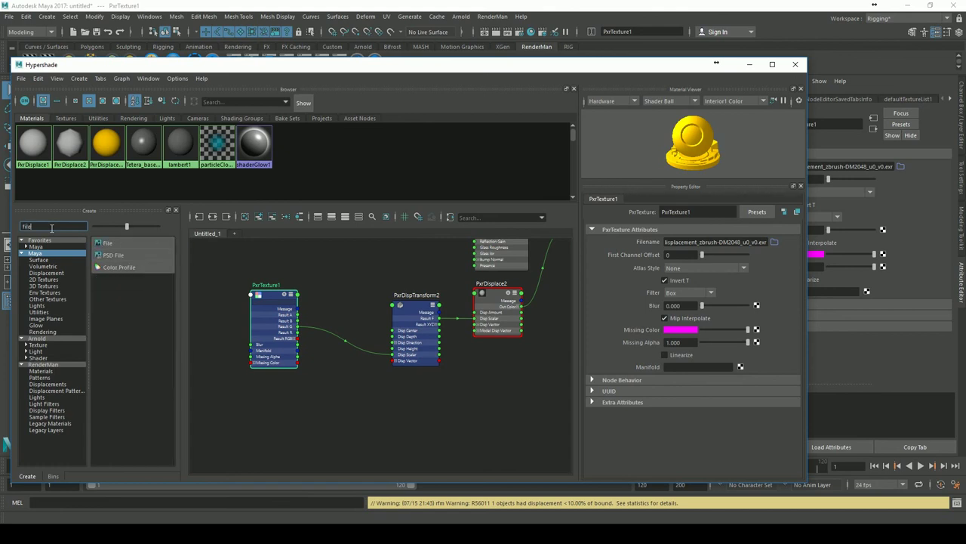
pyautogui.click(108, 243)
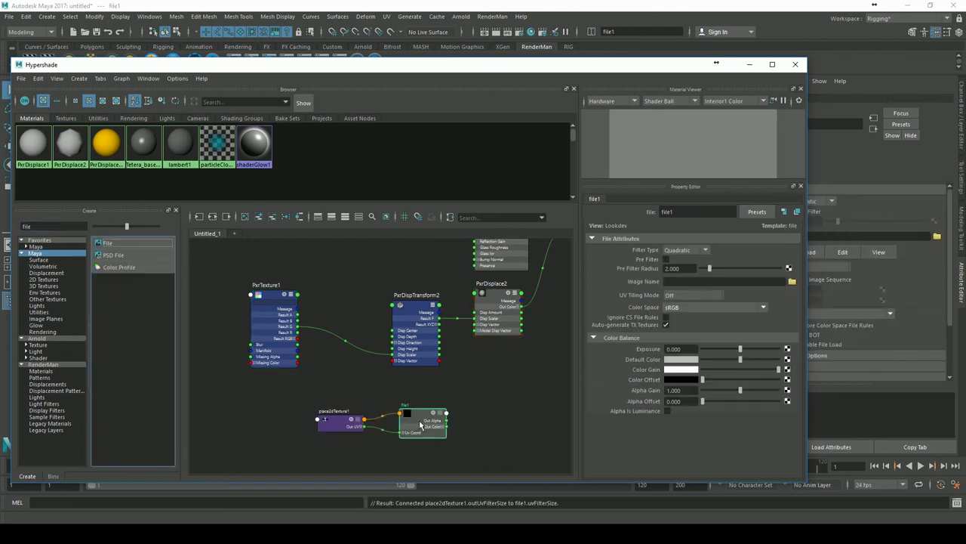
pyautogui.moveTo(444, 421); pyautogui.dragTo(329, 420)
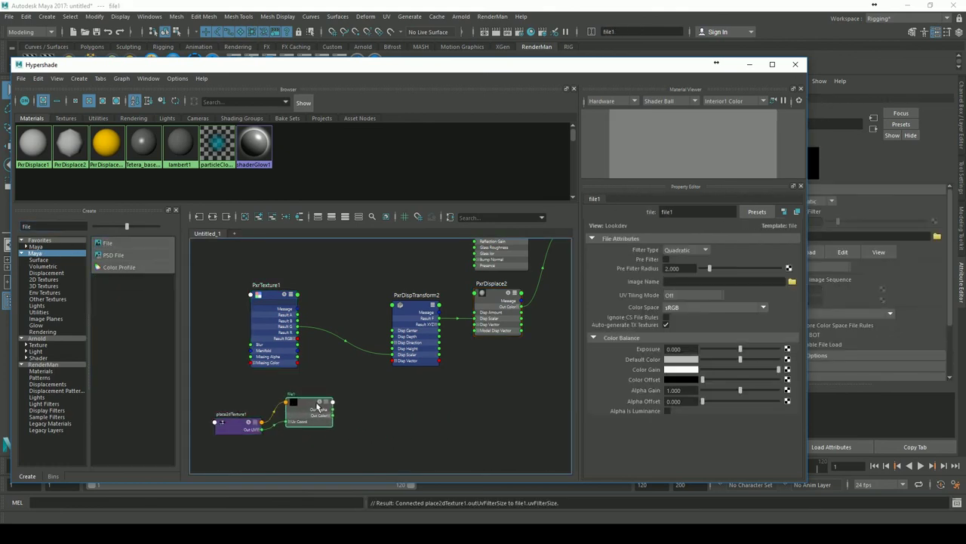
# Disconnect PxrTexture1 from PxrDispTransform2 and start a new Scalar Displacement texture via Create Render Node
pyautogui.moveTo(311, 335); pyautogui.dragTo(343, 422)
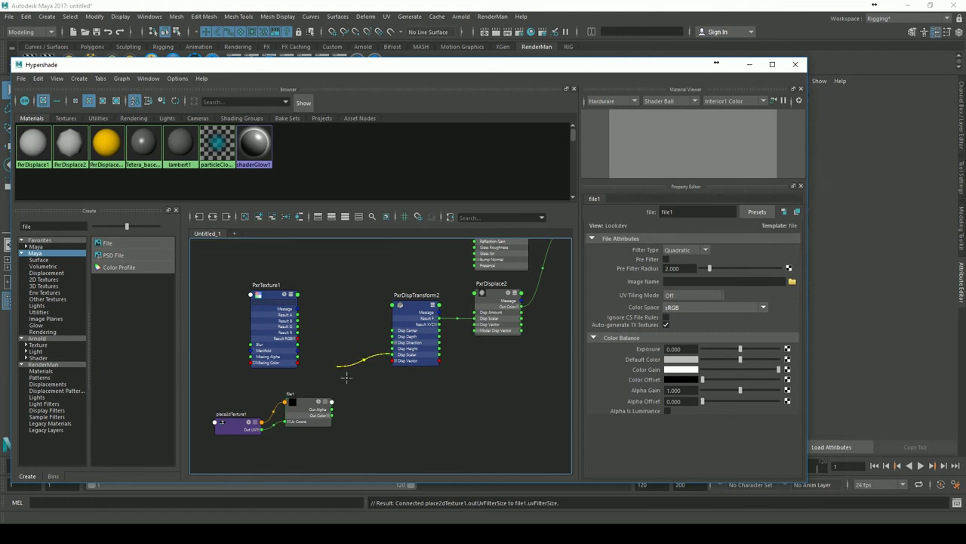
pyautogui.moveTo(343, 423)
pyautogui.mouseDown()
pyautogui.moveTo(332, 415)
pyautogui.moveTo(394, 354)
pyautogui.mouseUp()
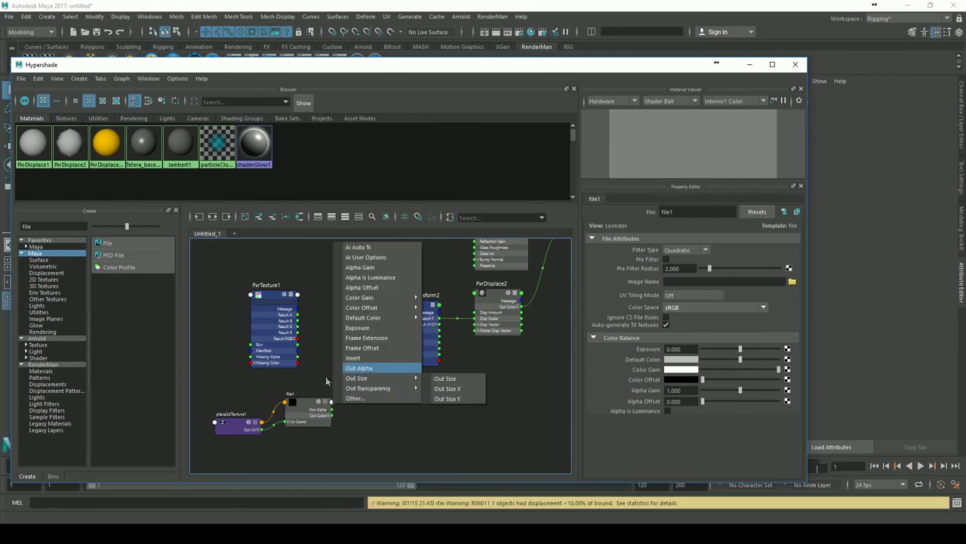
pyautogui.click(307, 408)
pyautogui.click(308, 398)
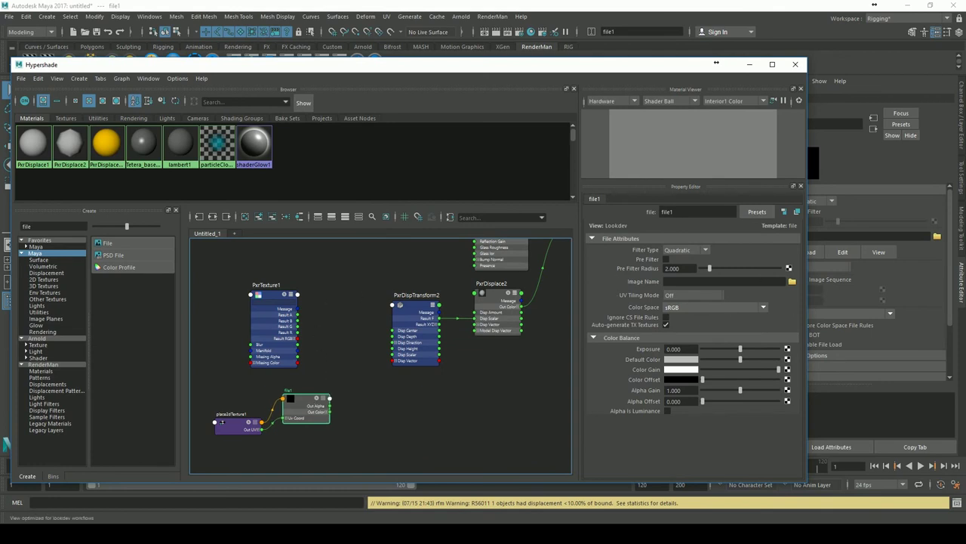
pyautogui.click(425, 314)
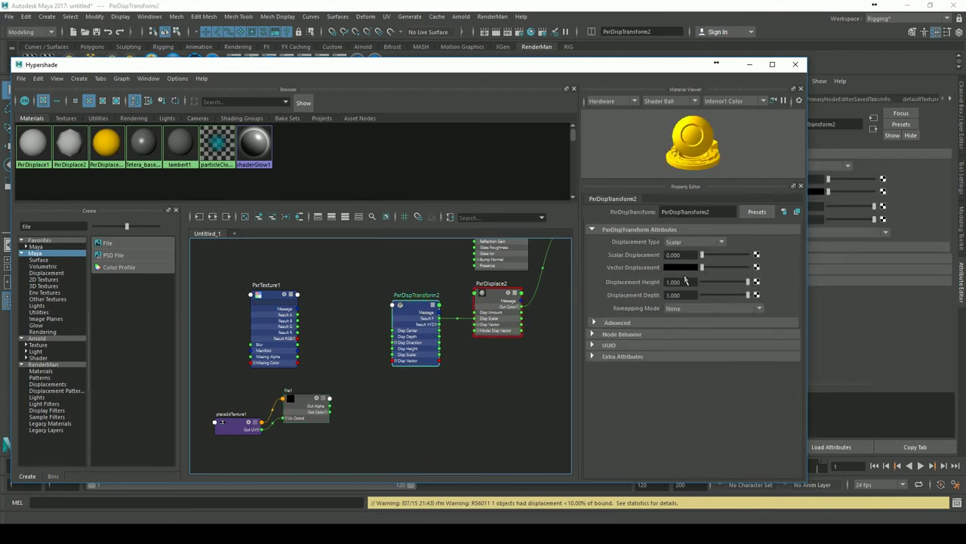
pyautogui.click(757, 255)
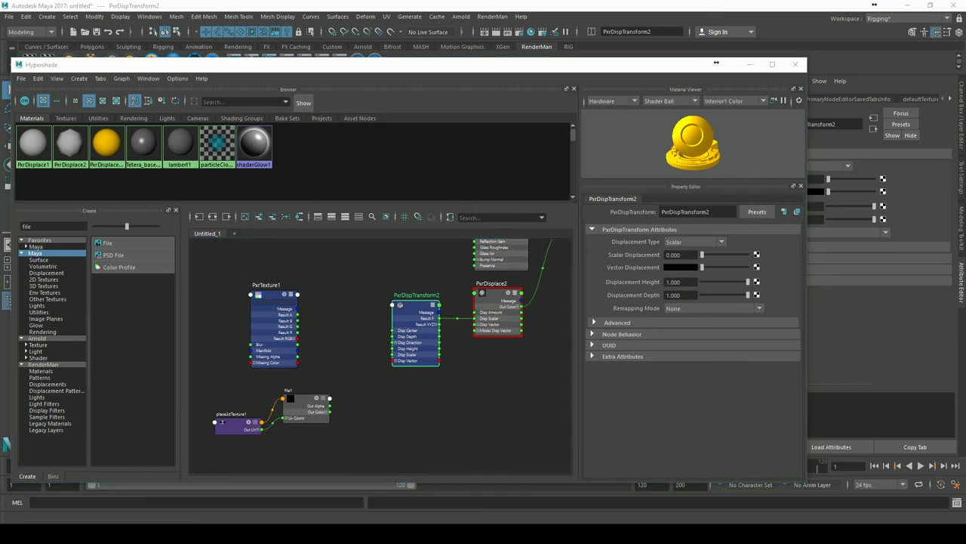
pyautogui.click(432, 153)
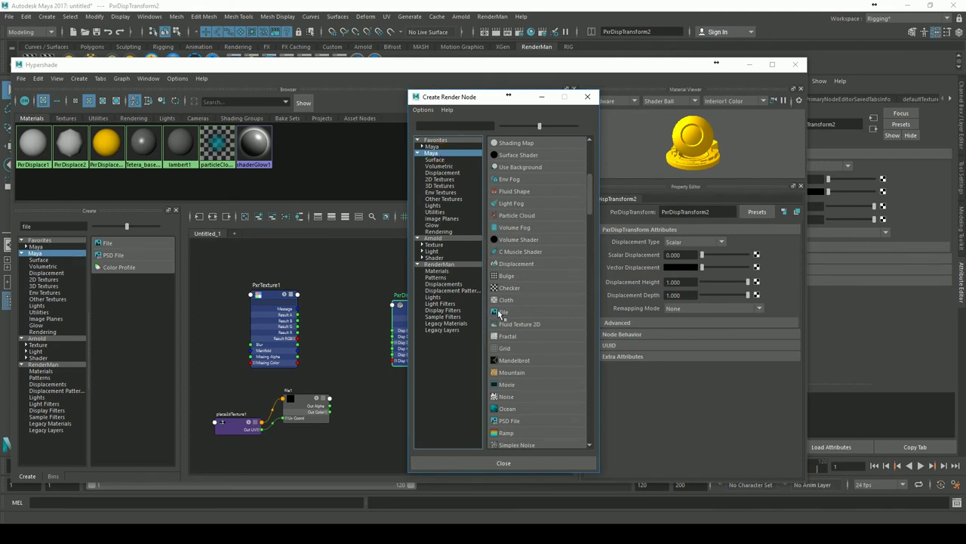
# Create a file2 texture for Scalar Displacement loading Displacement/Tetera_displacement EXR
pyautogui.click(503, 311)
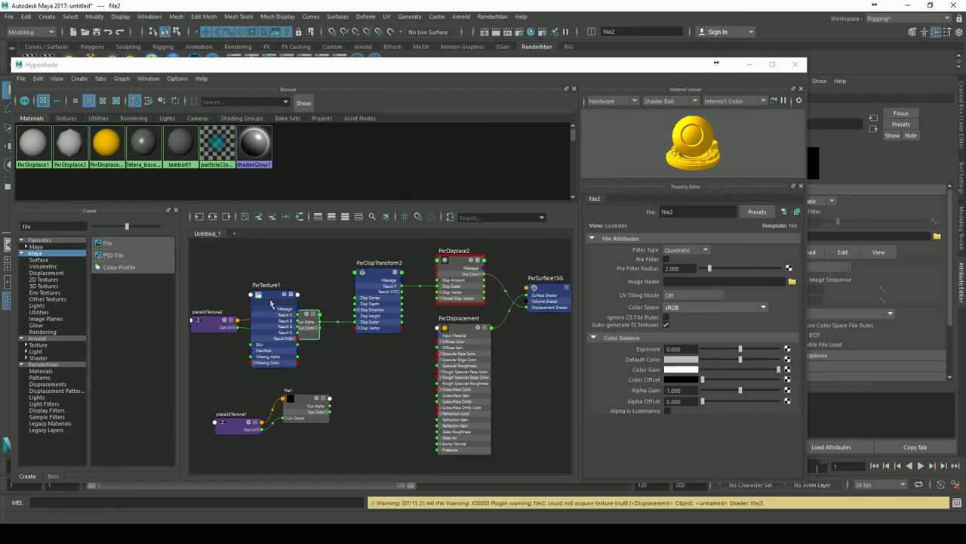
pyautogui.moveTo(294, 302)
pyautogui.mouseDown()
pyautogui.moveTo(255, 385)
pyautogui.moveTo(370, 398)
pyautogui.mouseUp()
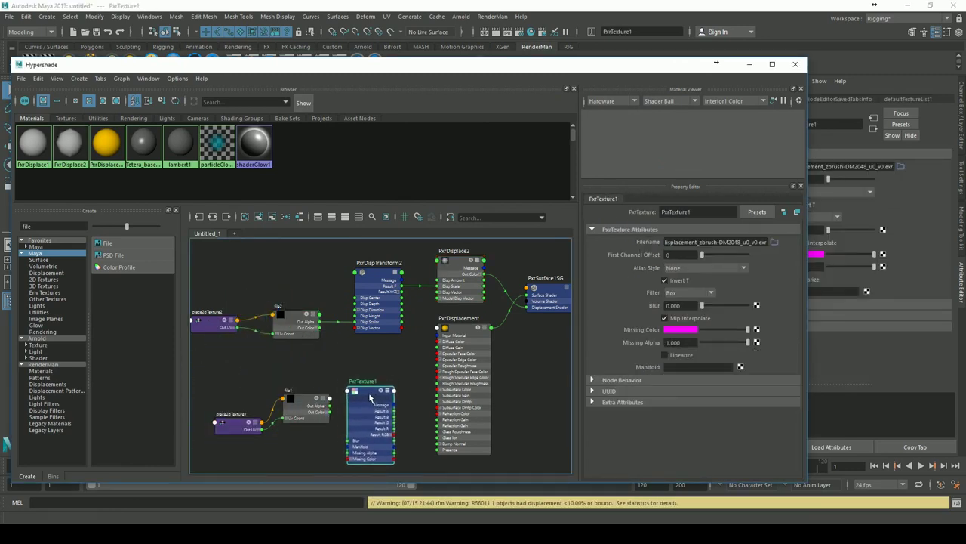
pyautogui.click(299, 324)
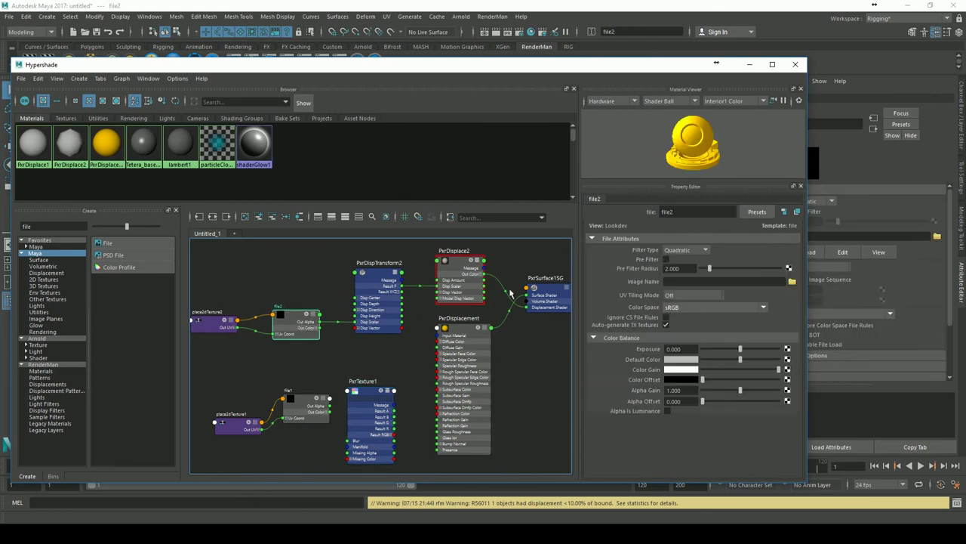
pyautogui.click(792, 281)
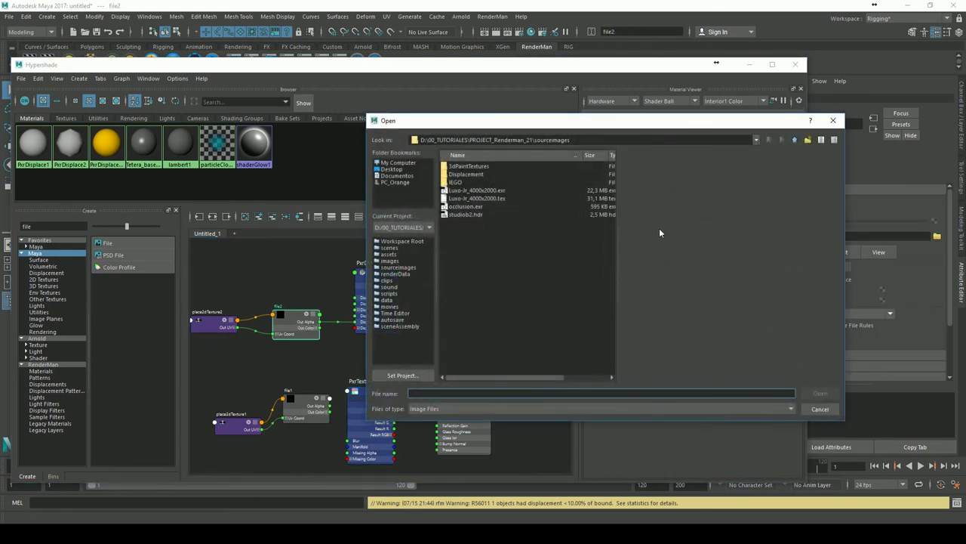
pyautogui.doubleClick(463, 174)
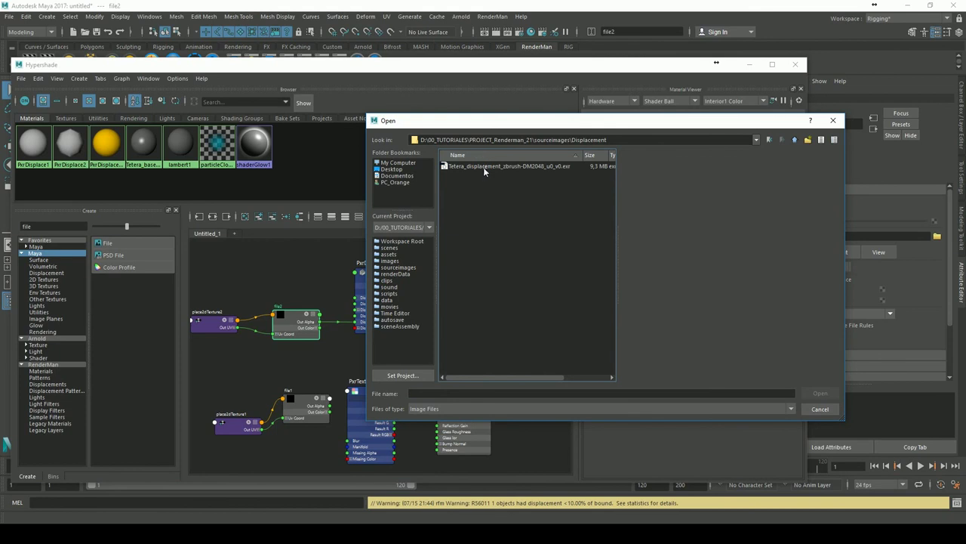
pyautogui.click(487, 166)
pyautogui.click(820, 394)
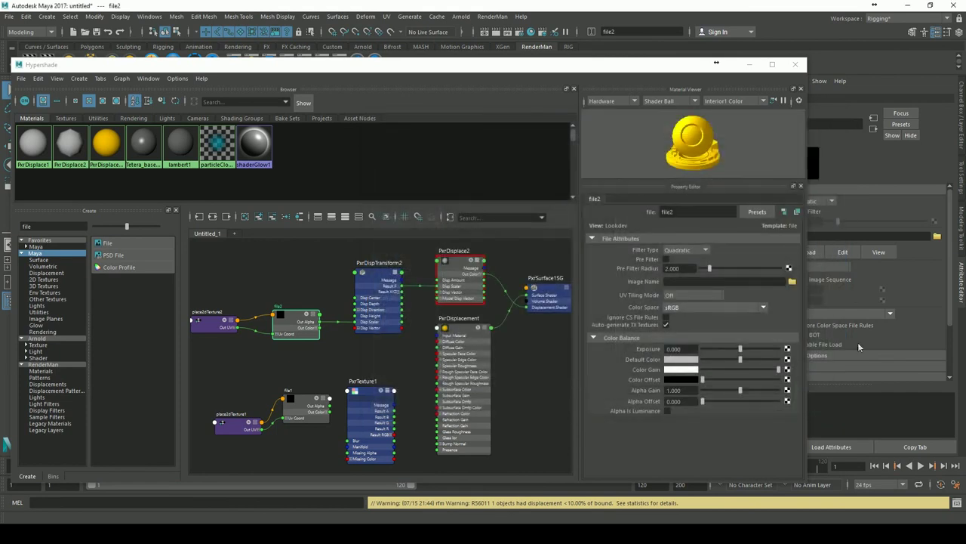
# Set file2's UV Tiling Mode to 0-based (ZBrush), generate the preview, and close the Hypershade
pyautogui.click(702, 296)
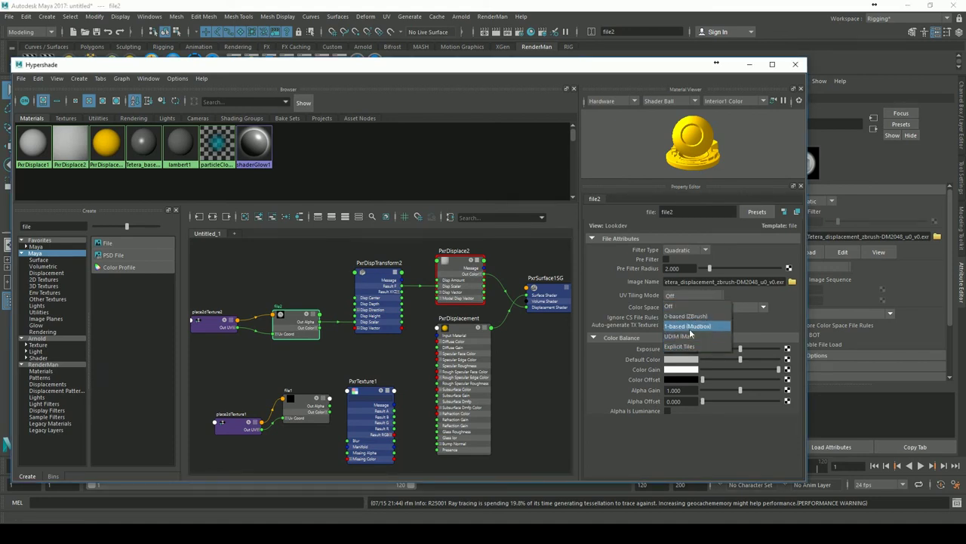
pyautogui.click(684, 316)
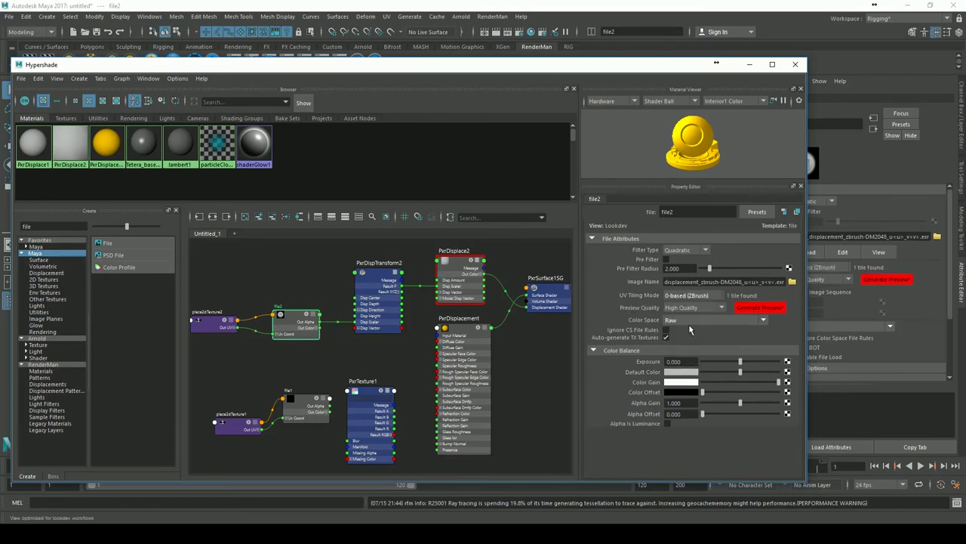
pyautogui.click(753, 312)
pyautogui.click(796, 64)
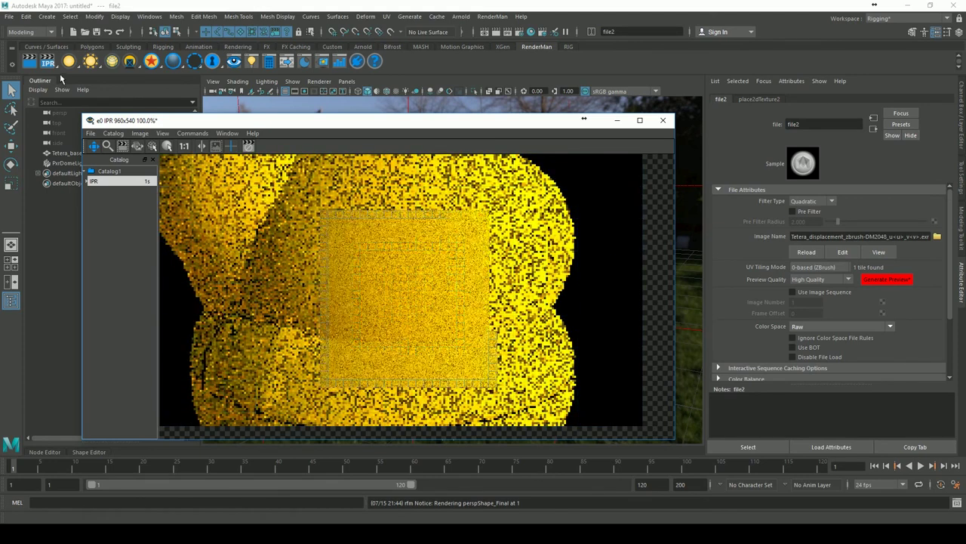
# Close the IPR render window without saving its session and reopen the Hypershade
pyautogui.click(662, 123)
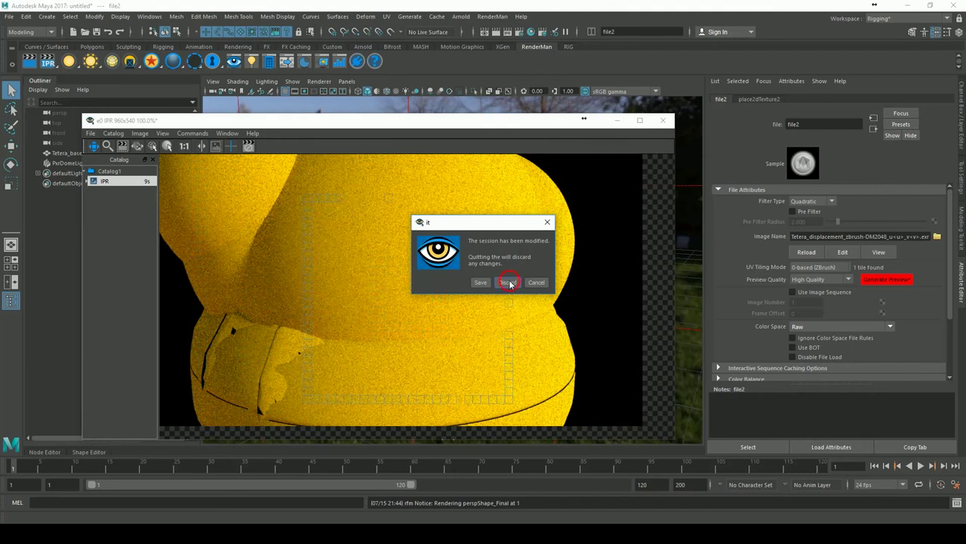
pyautogui.click(505, 280)
pyautogui.click(531, 31)
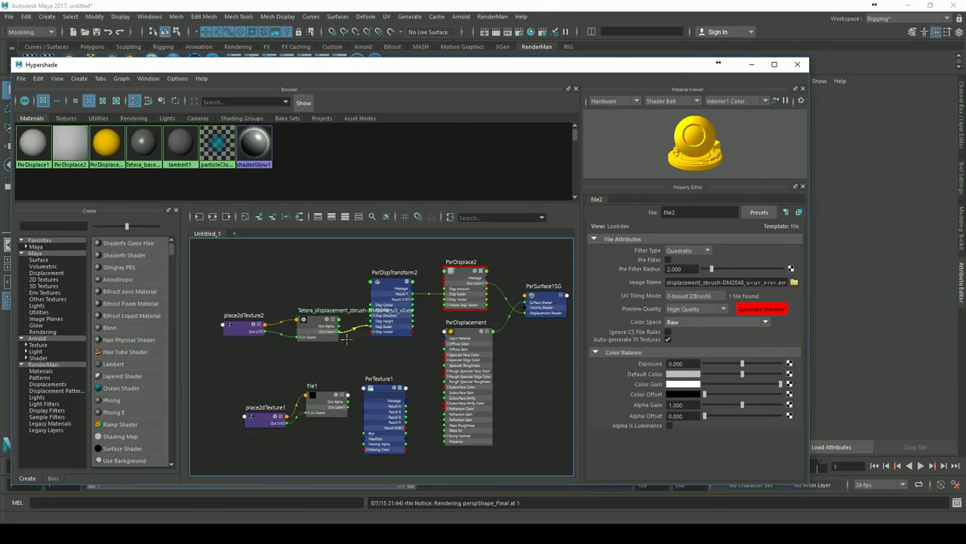
# Wire file2's colour channel output into PxrDispTransform2's Disp Scalar, then close the Hypershade
pyautogui.moveTo(340, 334); pyautogui.dragTo(369, 327)
pyautogui.click(341, 338)
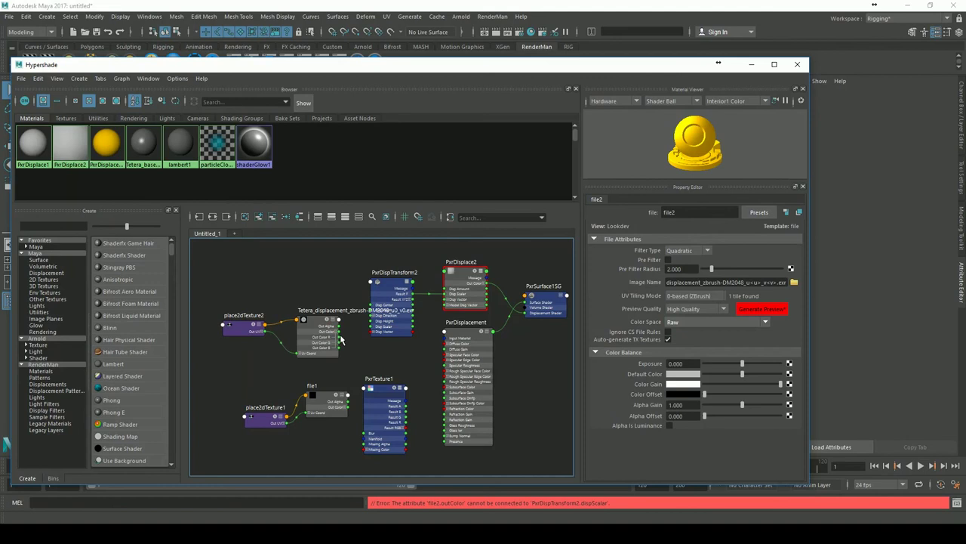
pyautogui.moveTo(339, 336); pyautogui.dragTo(356, 330)
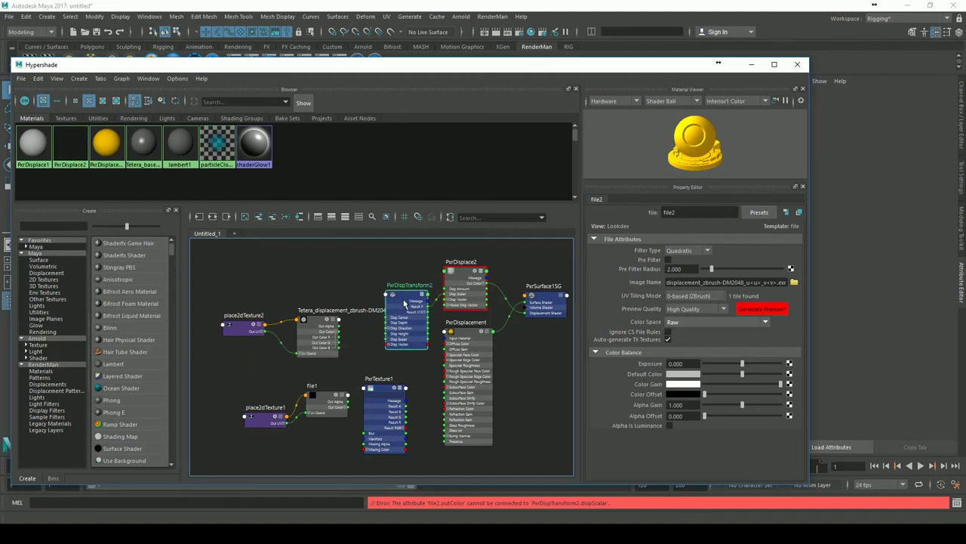
pyautogui.moveTo(391, 301); pyautogui.dragTo(397, 322)
pyautogui.moveTo(340, 348); pyautogui.dragTo(378, 350)
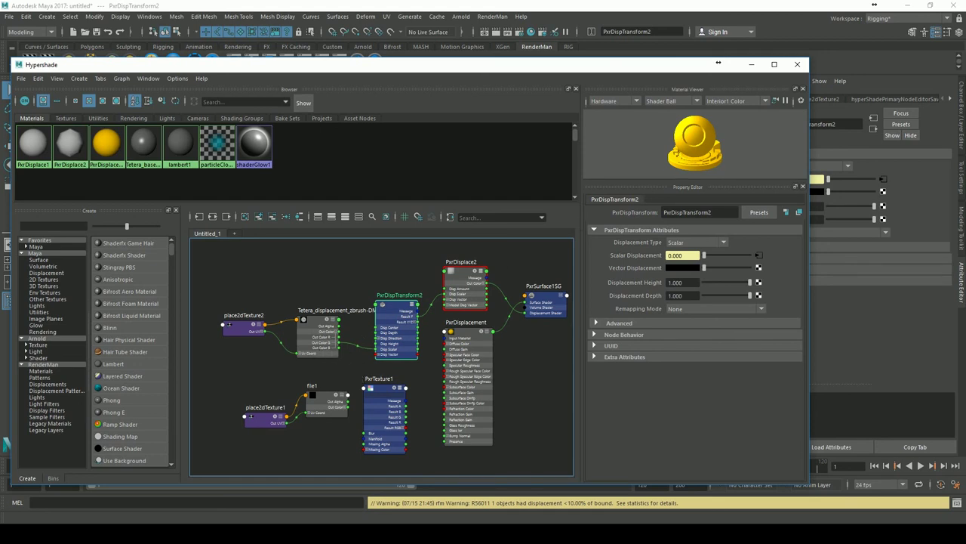
pyautogui.click(320, 332)
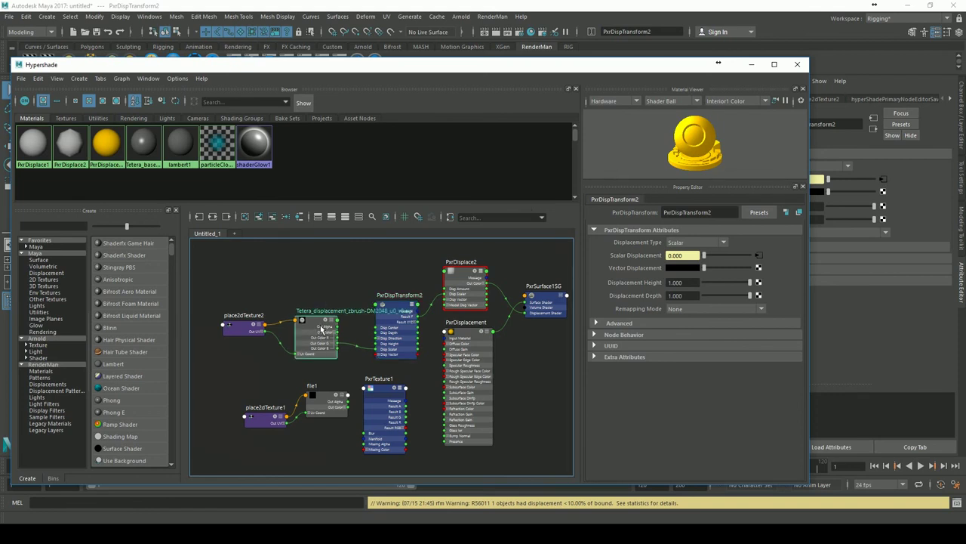
pyautogui.click(752, 64)
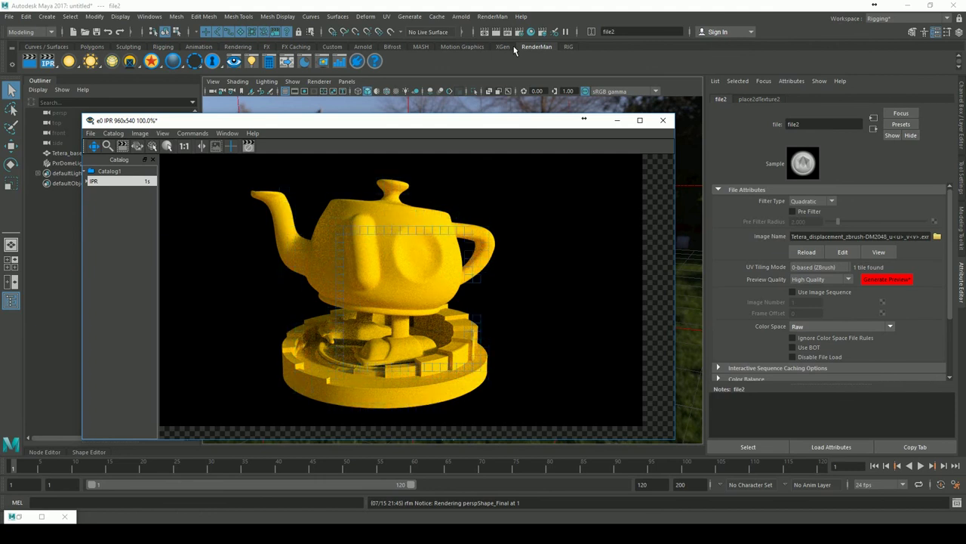
# Reposition the IPR window to inspect the finished render of the displaced teapot
pyautogui.moveTo(542, 124); pyautogui.dragTo(546, 118)
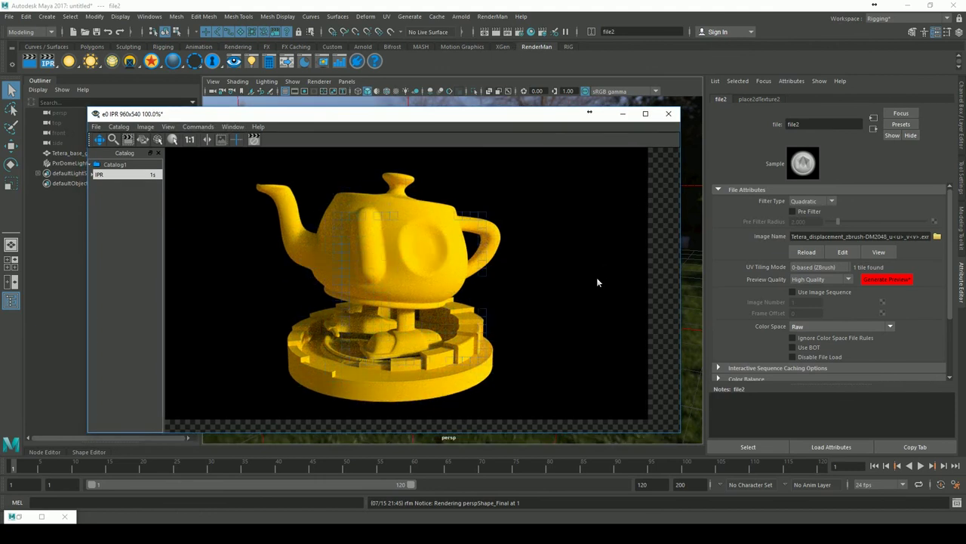